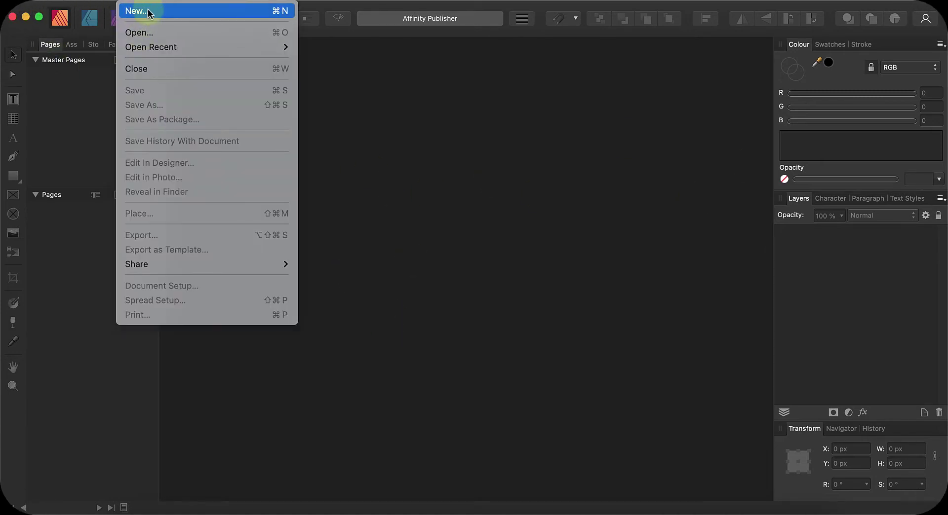
Step: Start a new 6 × 9 in document with its units set to inches and its resolution set to 400 DPI
left_click(150, 14)
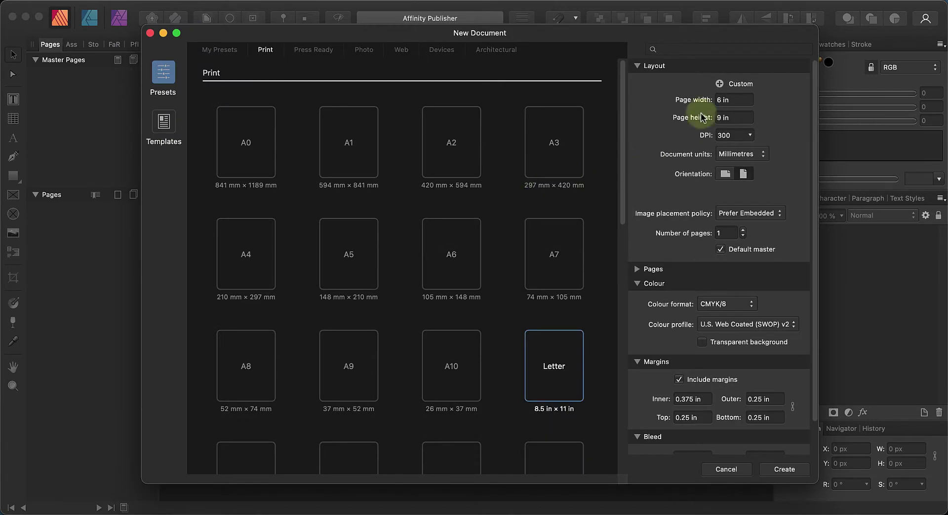
left_click(722, 100)
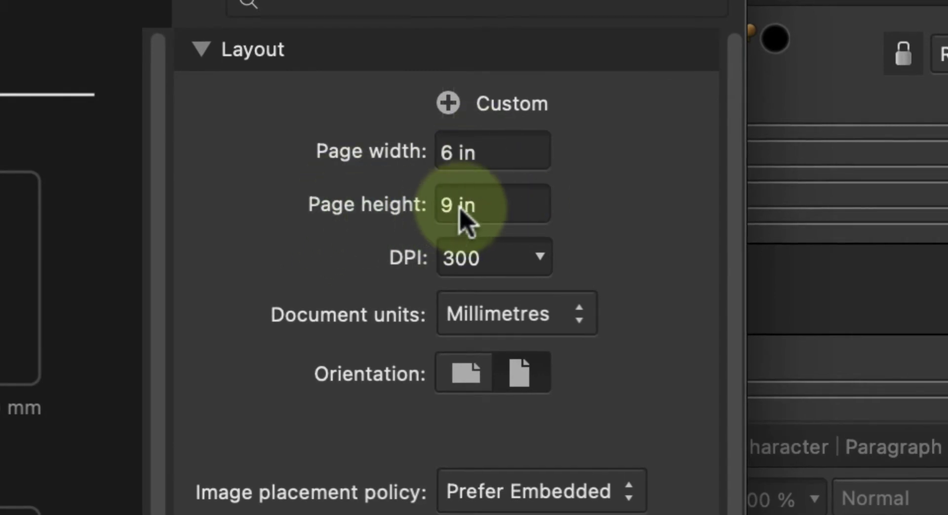
left_click(563, 316)
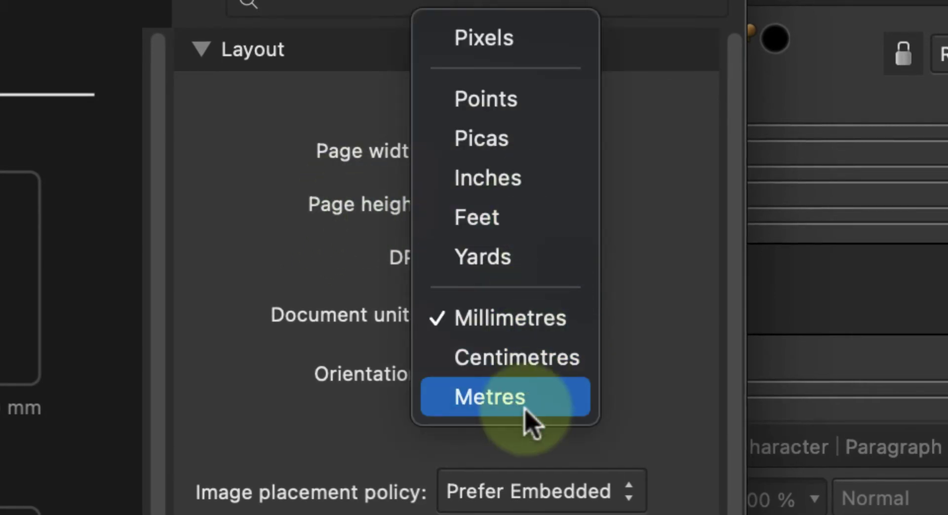
left_click(529, 182)
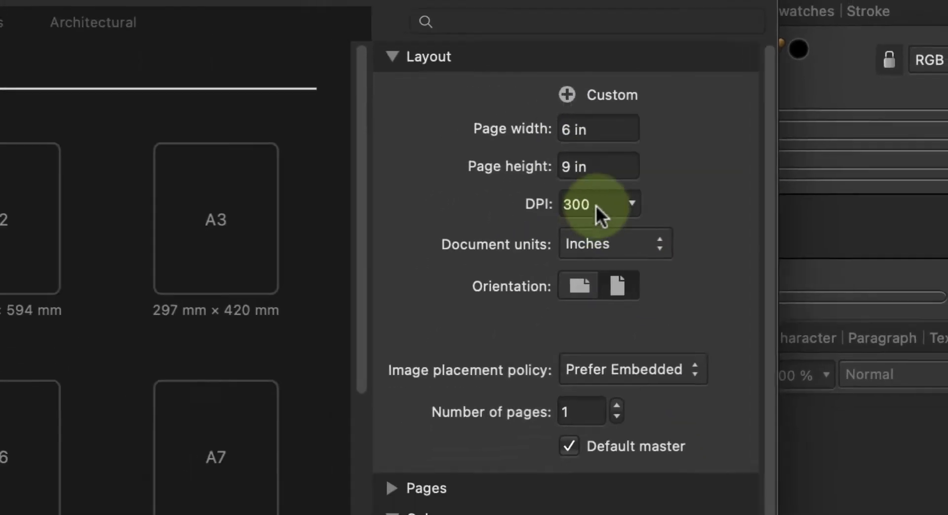
left_click(540, 257)
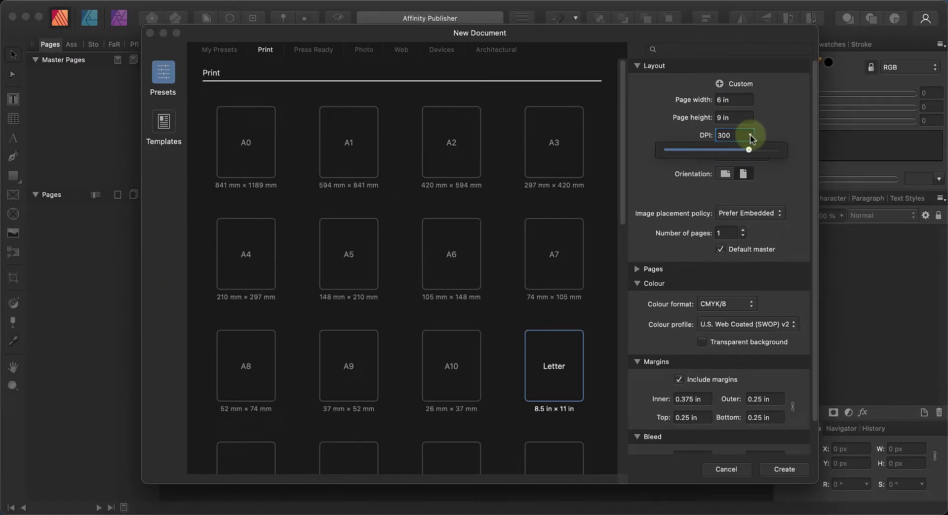
left_click_drag(749, 150, 779, 151)
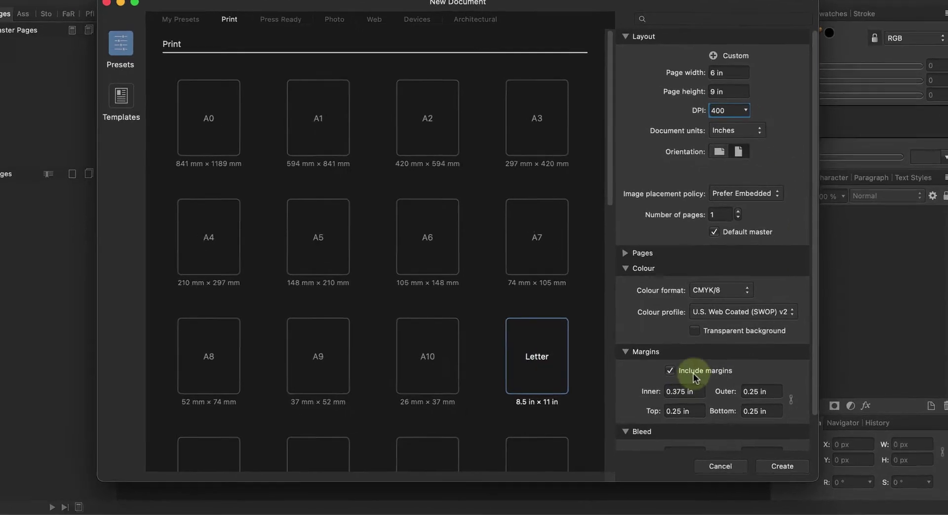
Step: Link the page margins, set all four to 0.5 in, and create the document
double_click(687, 400)
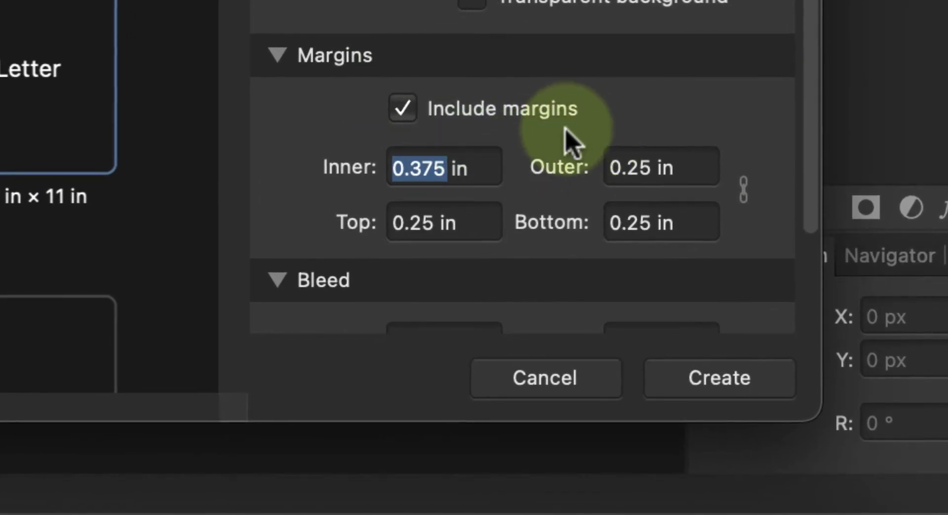
type("0")
key("Tab")
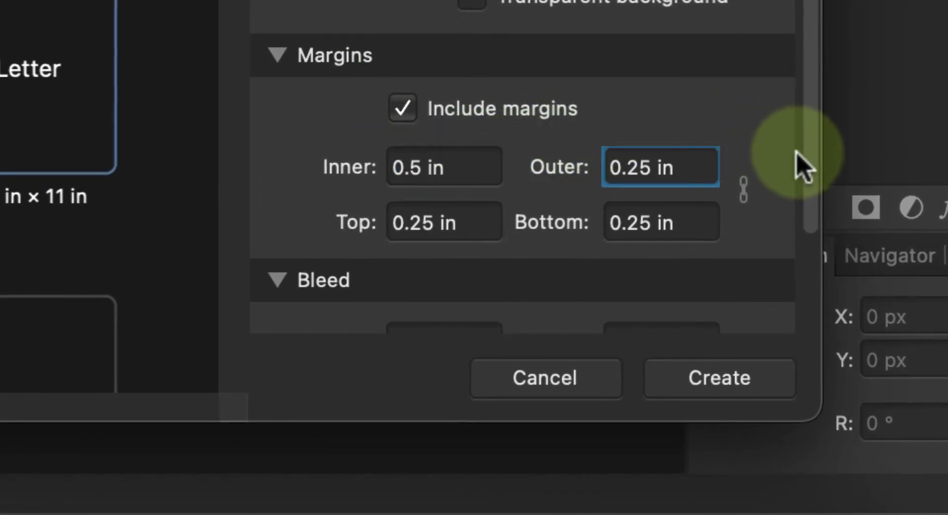
left_click(743, 200)
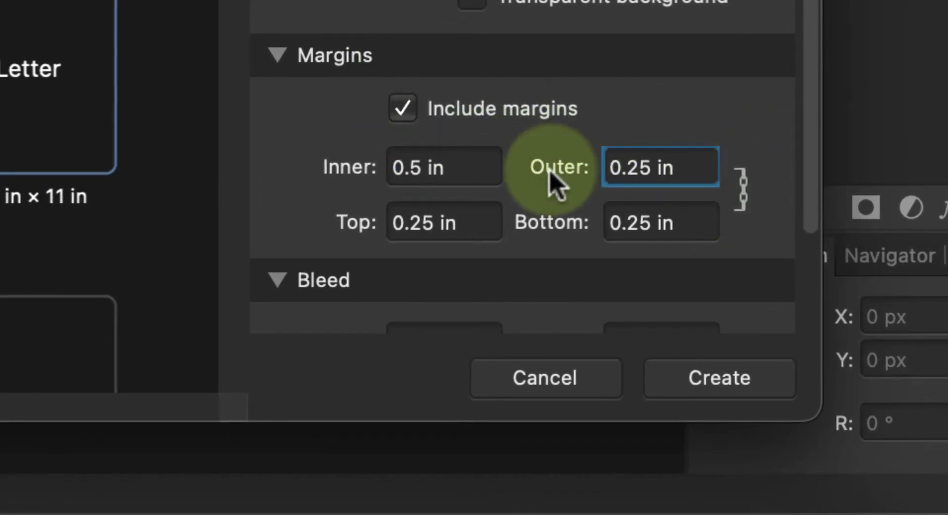
double_click(670, 168)
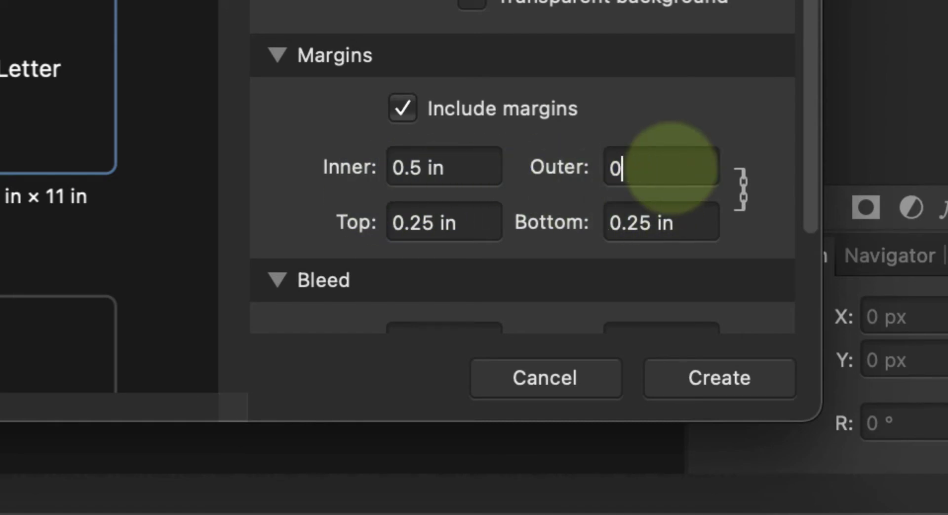
type("0.5")
key("Tab")
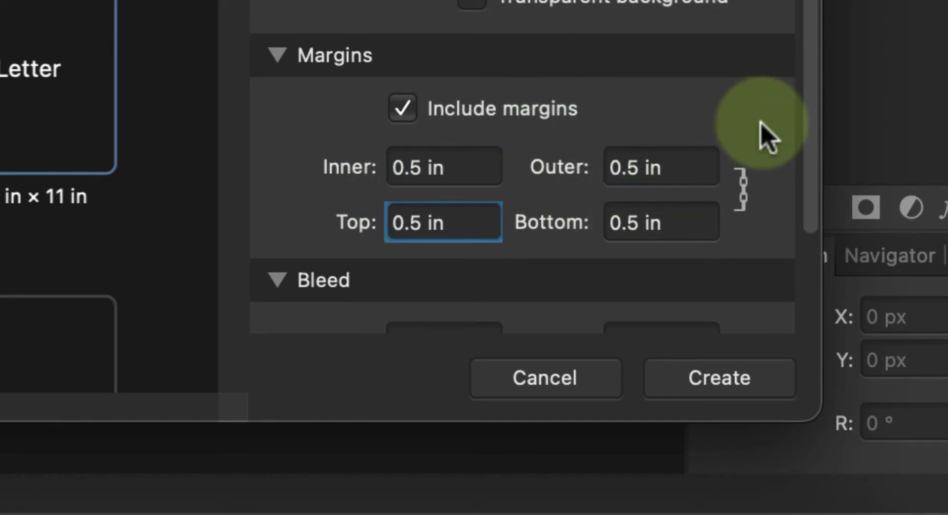
scroll(765, 138, "down", 1)
scroll(765, 137, "down", 3)
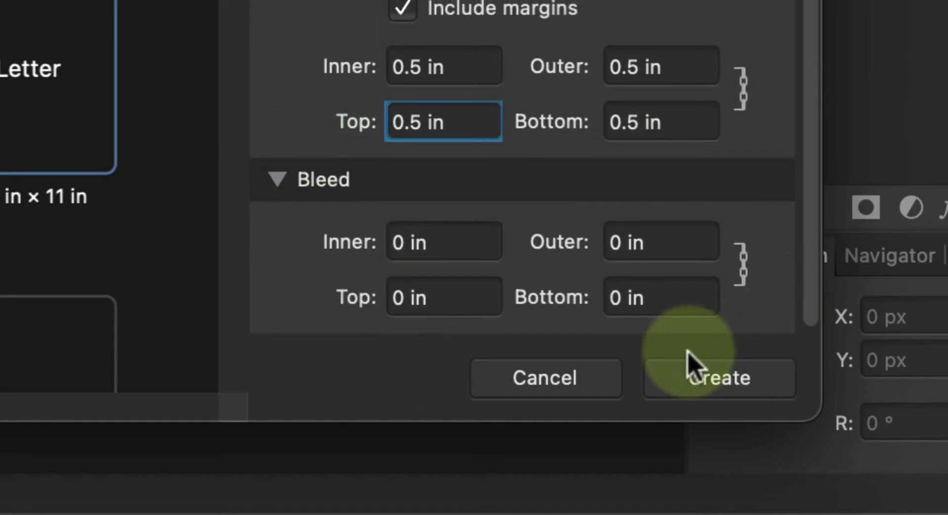
left_click(734, 383)
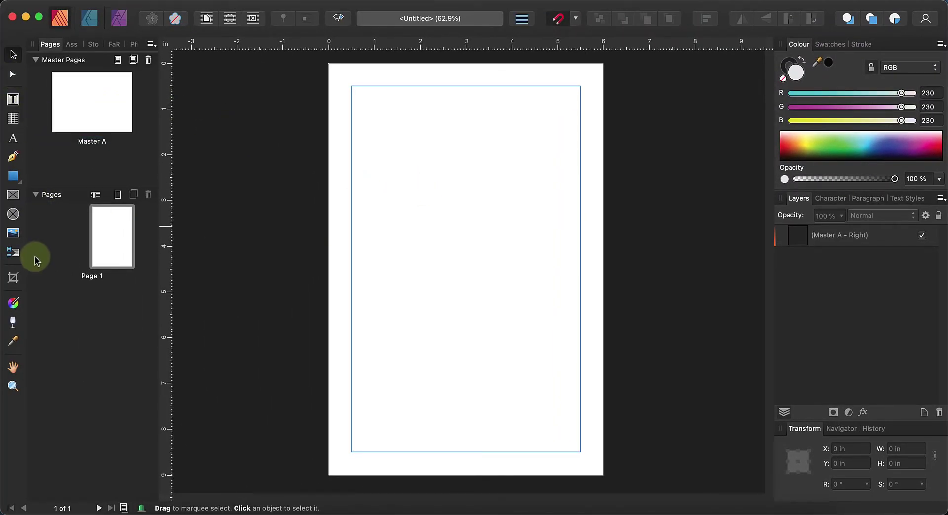
Step: Draw a thin rectangle as a line between the side margins near the page's upper edge, about 5 in wide and 0.021 in high
left_click(13, 176)
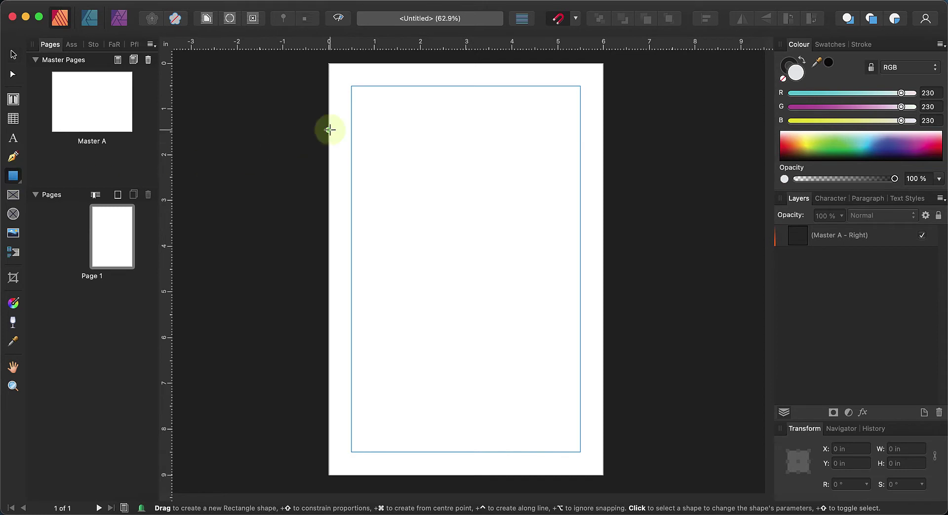
left_click_drag(351, 137, 576, 138)
scroll(440, 144, "up", 6)
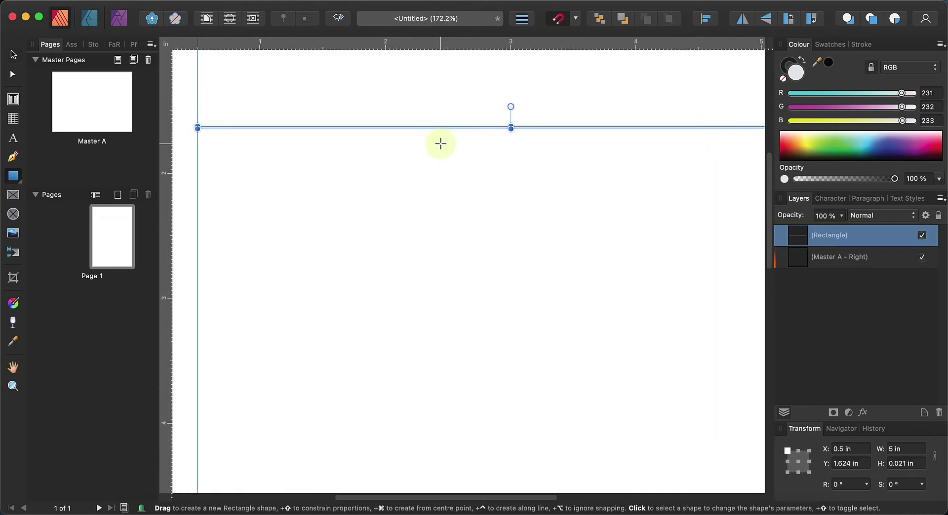
scroll(400, 171, "up", 5)
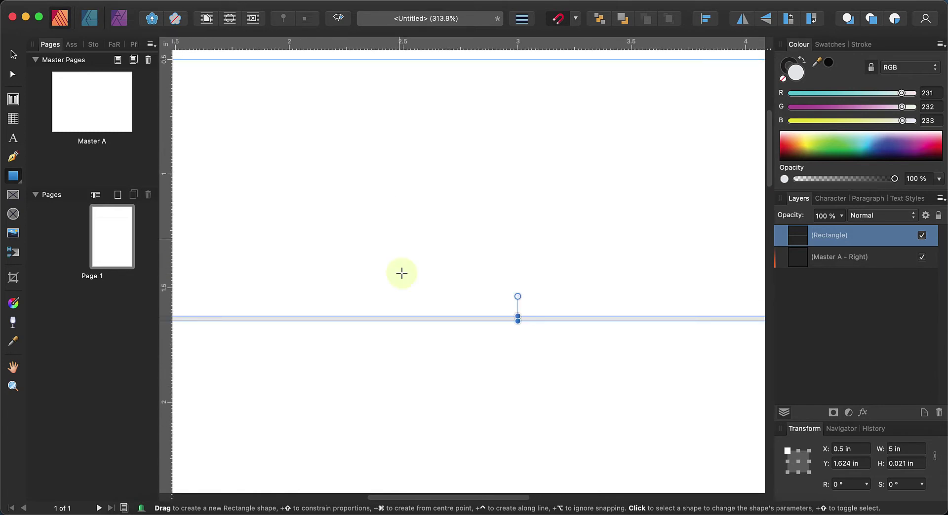
Step: Fill the thin rectangle with the Greys palette swatch one shade darker than Black 80%
left_click(821, 64)
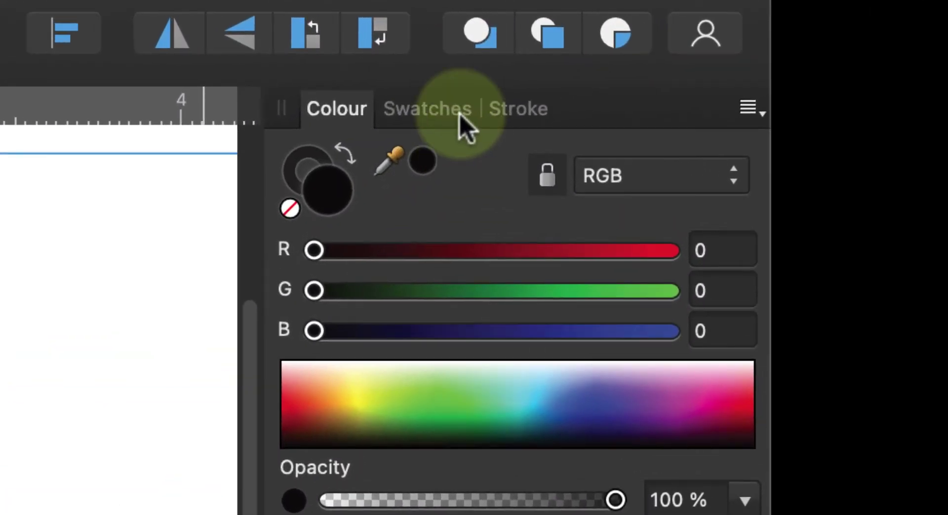
left_click(841, 46)
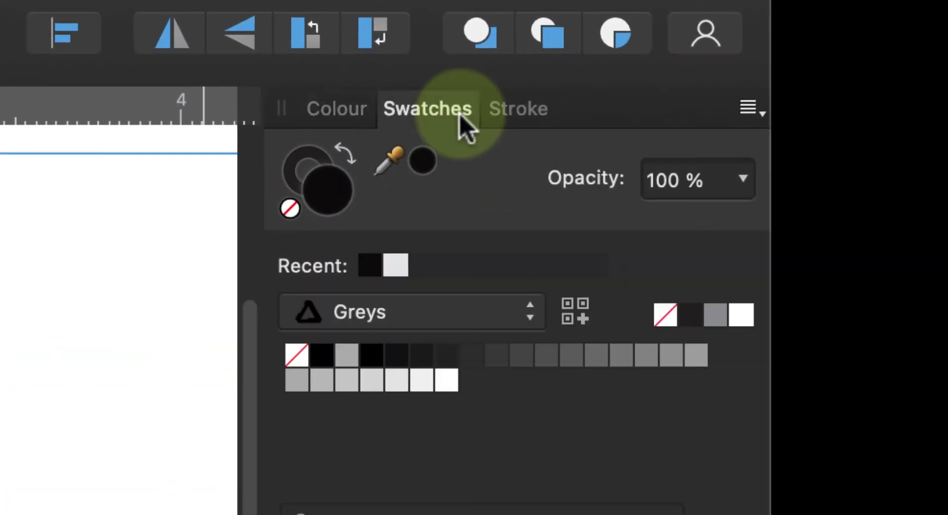
left_click(466, 361)
left_click(494, 361)
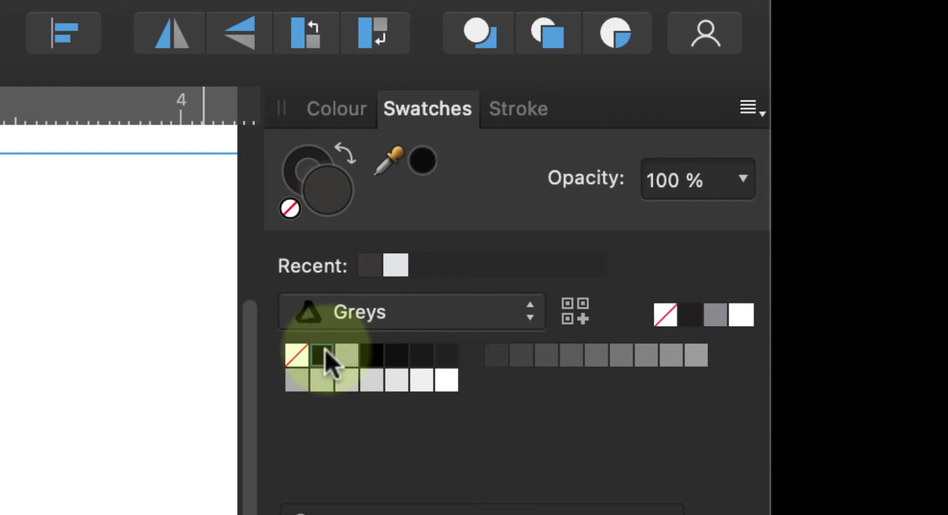
left_click(462, 361)
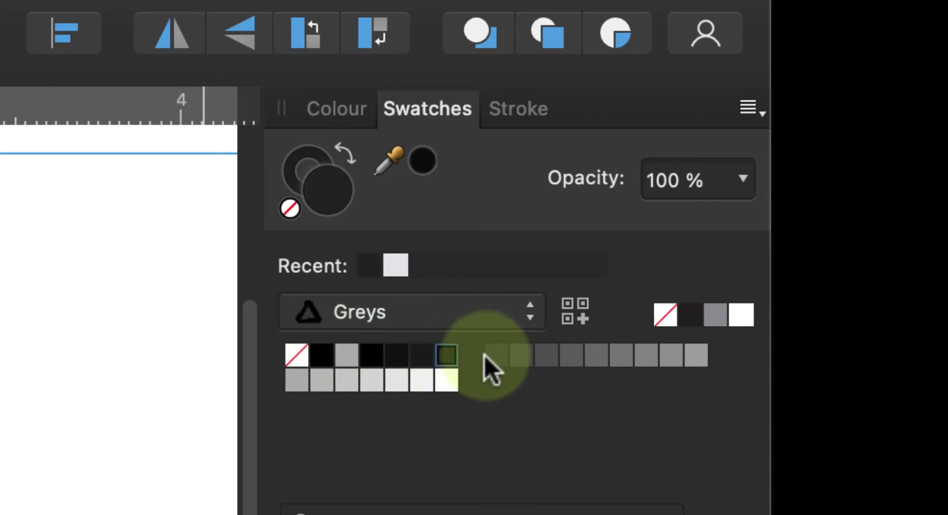
left_click(520, 358)
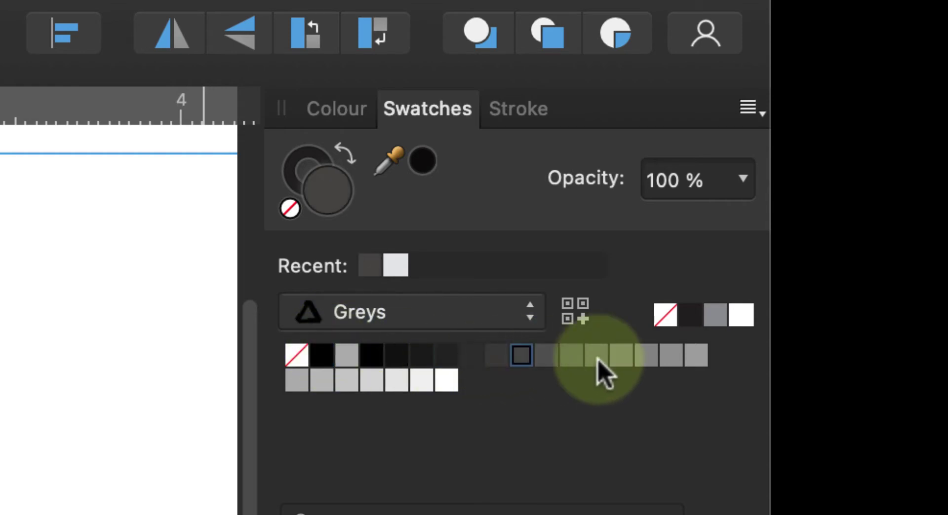
left_click(446, 381)
left_click(457, 362)
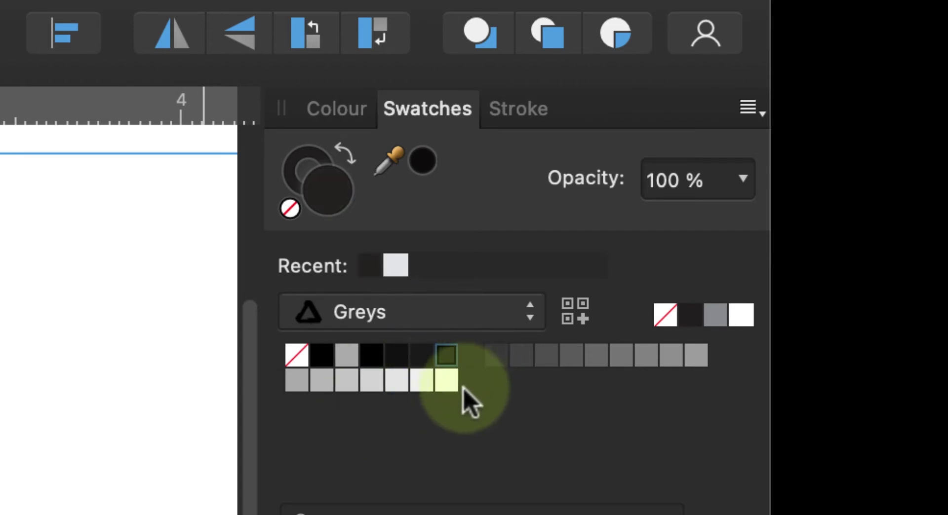
left_click(465, 360)
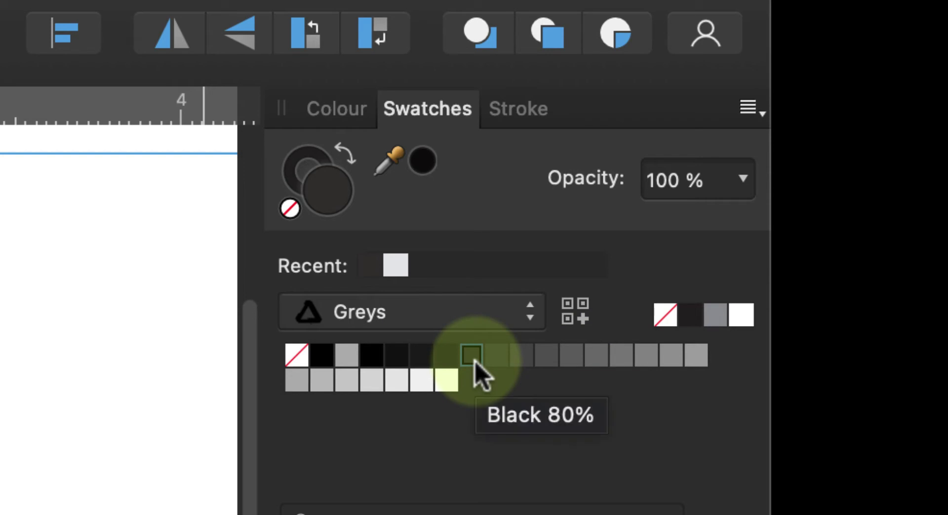
left_click(449, 363)
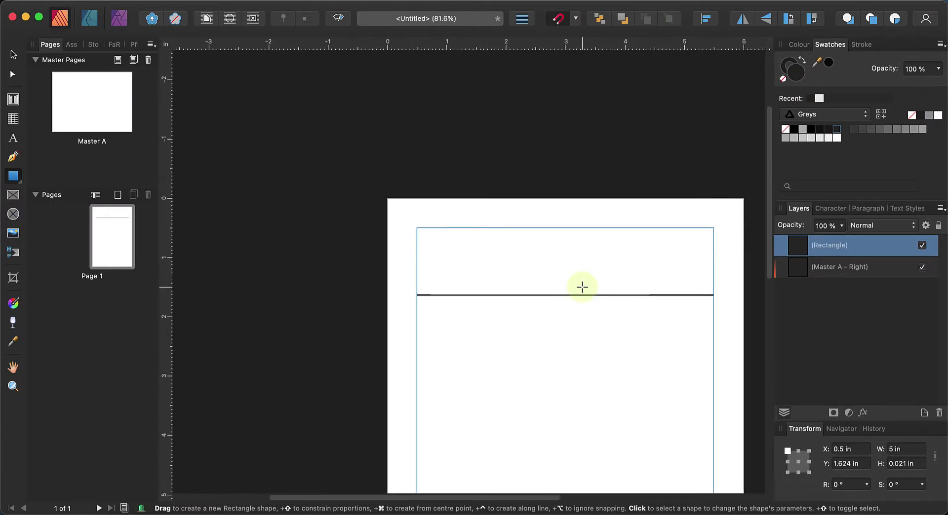
Step: Set the thin rectangle's height to 0.025 in and deselect it
scroll(582, 286, "up", 3)
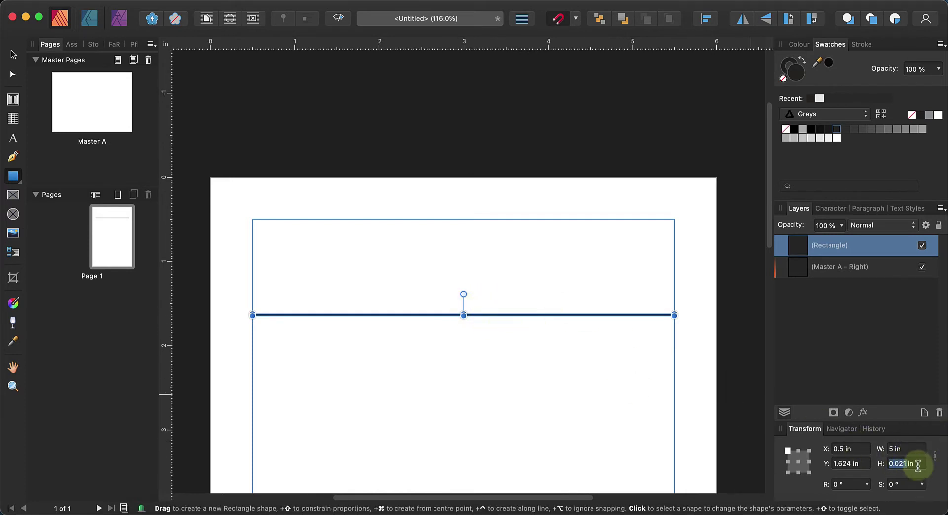
type("25")
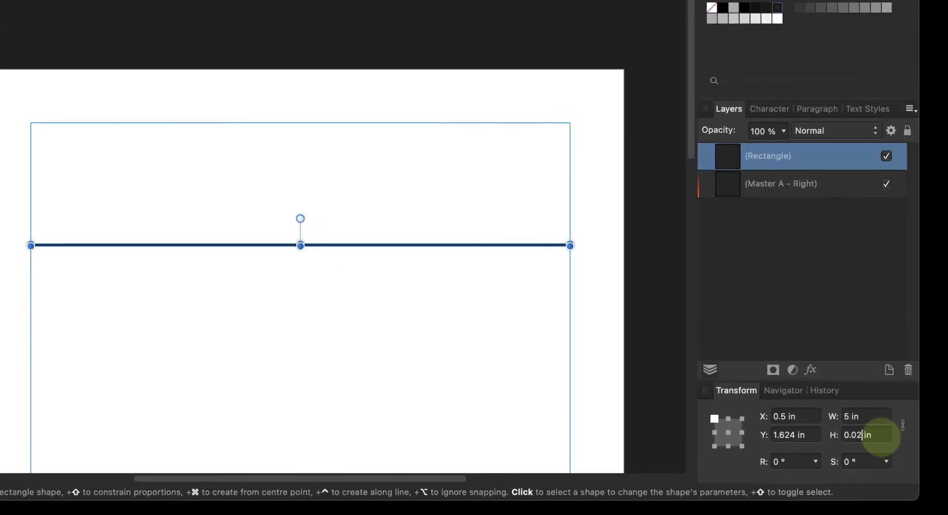
key("Tab")
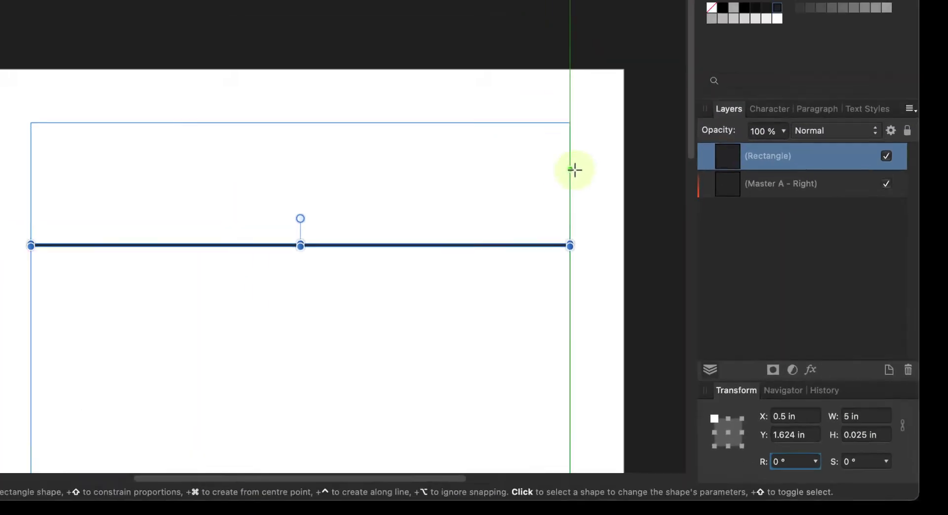
left_click(710, 262)
key("super+0")
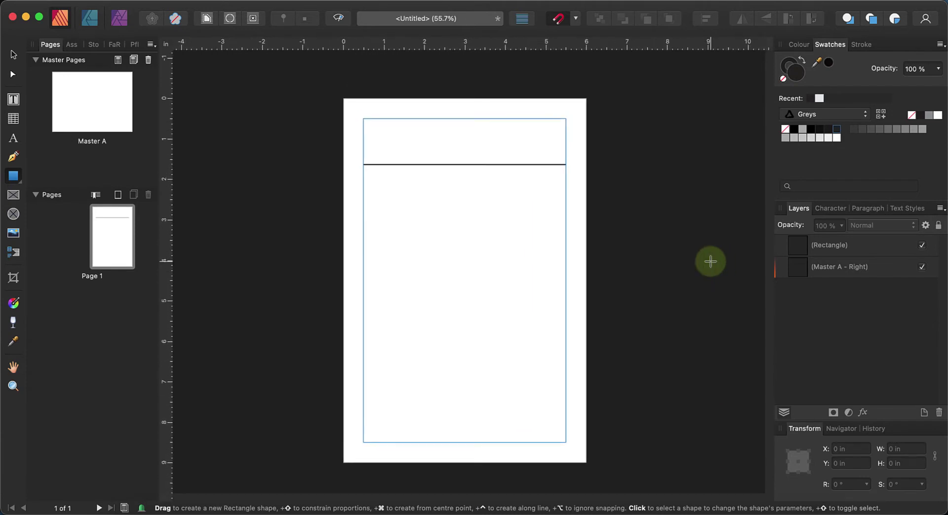
Step: Set the thin rectangle's height to 0.015 in and deselect it
scroll(710, 262, "up", 5)
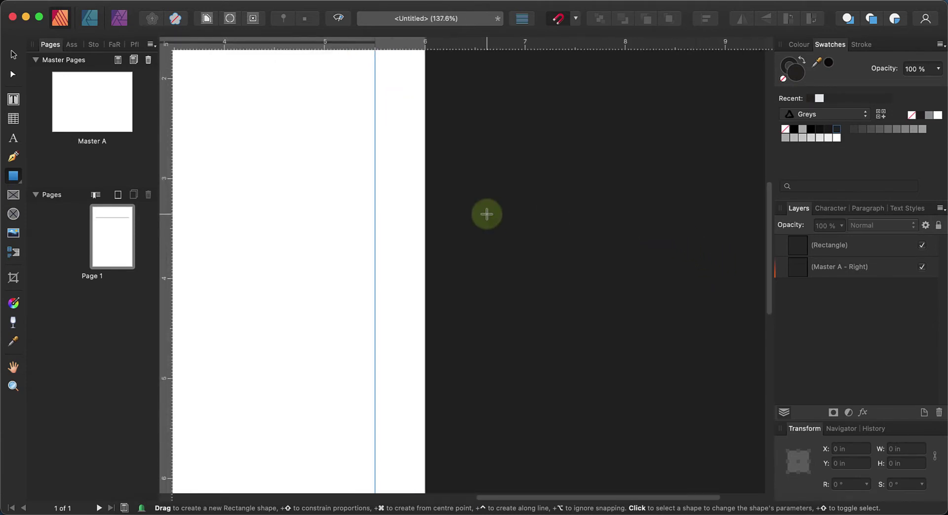
scroll(572, 201, "up", 2)
scroll(572, 201, "left", 4)
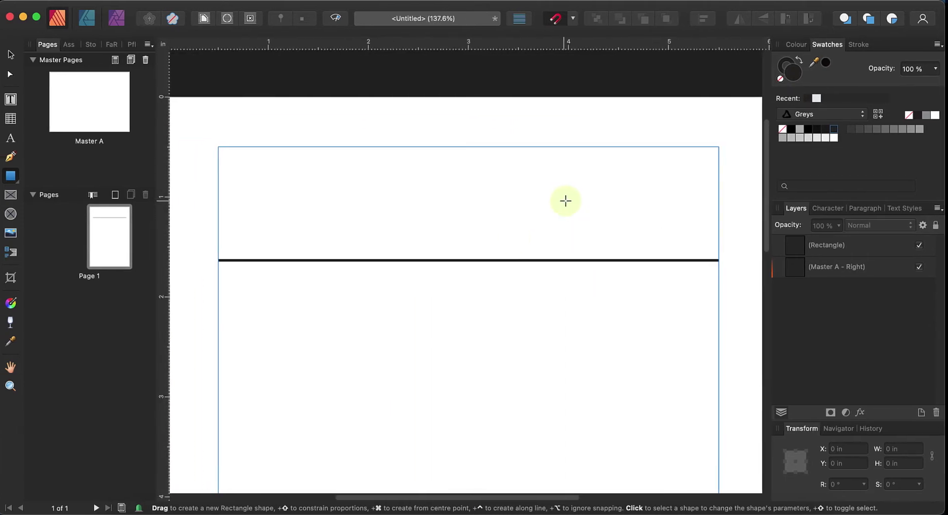
left_click(418, 261)
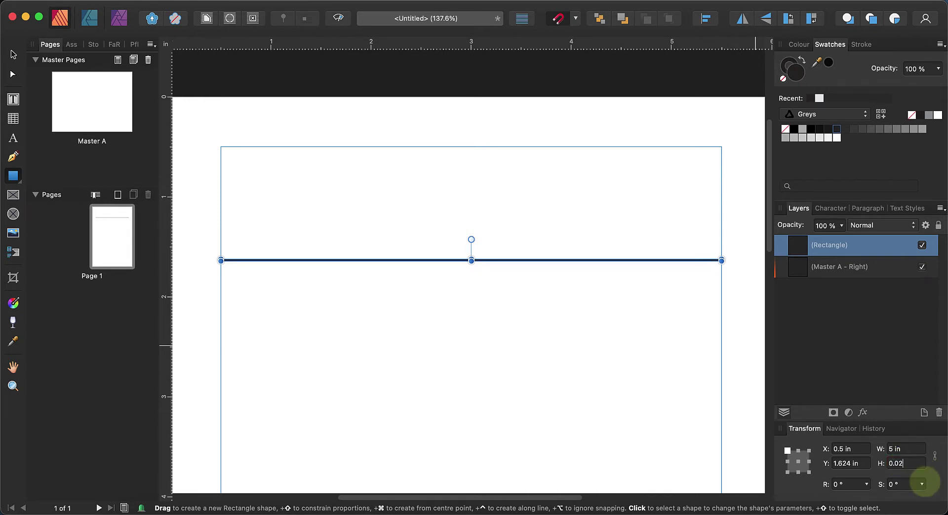
type("0.015")
key("Return")
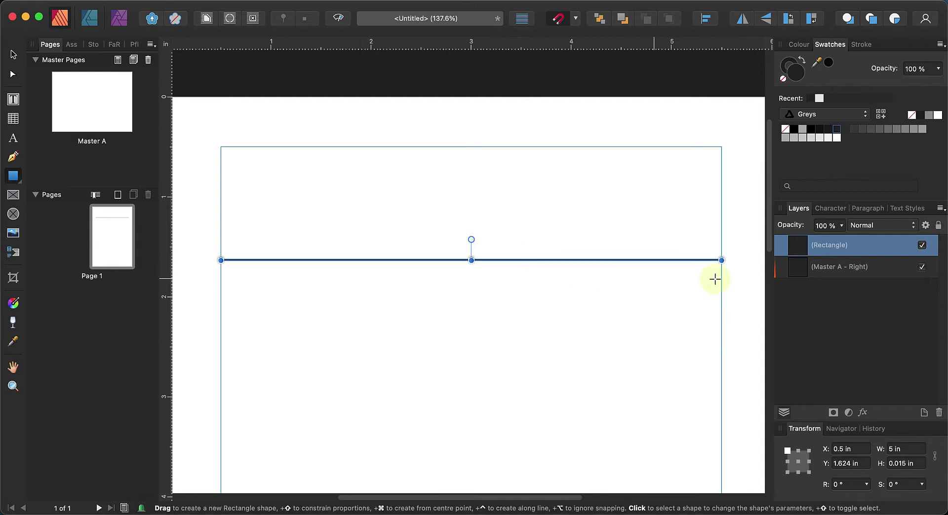
left_click(739, 276)
Step: Move the horizontal line down to a Y position of about 1.755 in and reactivate the Rectangle tool
scroll(739, 276, "down", 5)
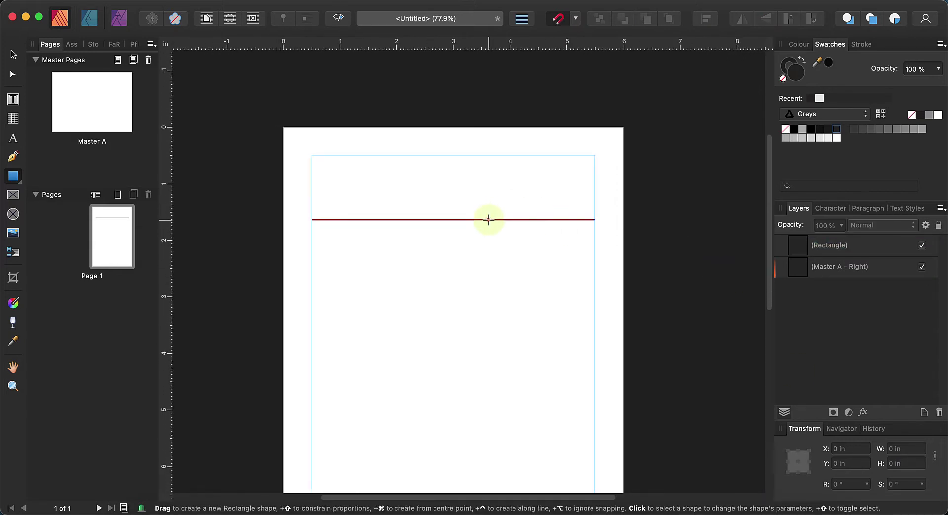
left_click(506, 221)
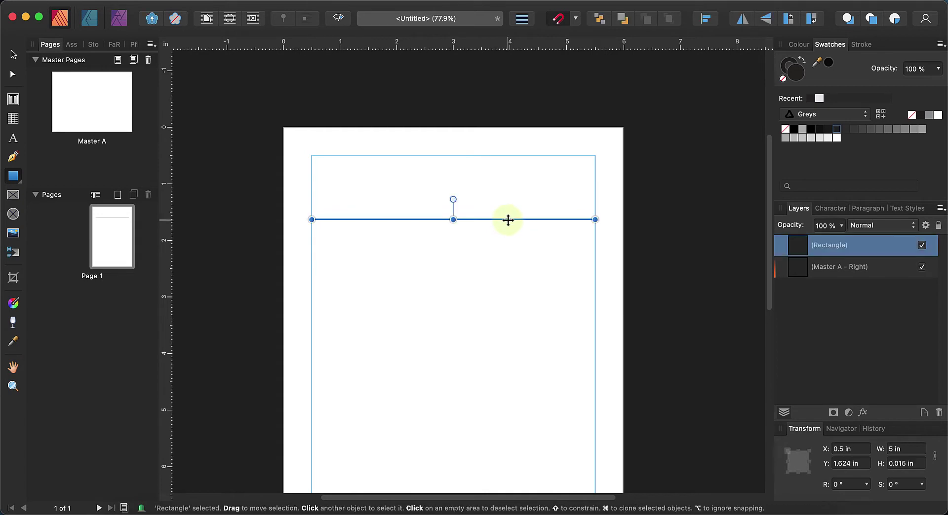
left_click_drag(394, 213, 380, 222)
left_click(14, 177)
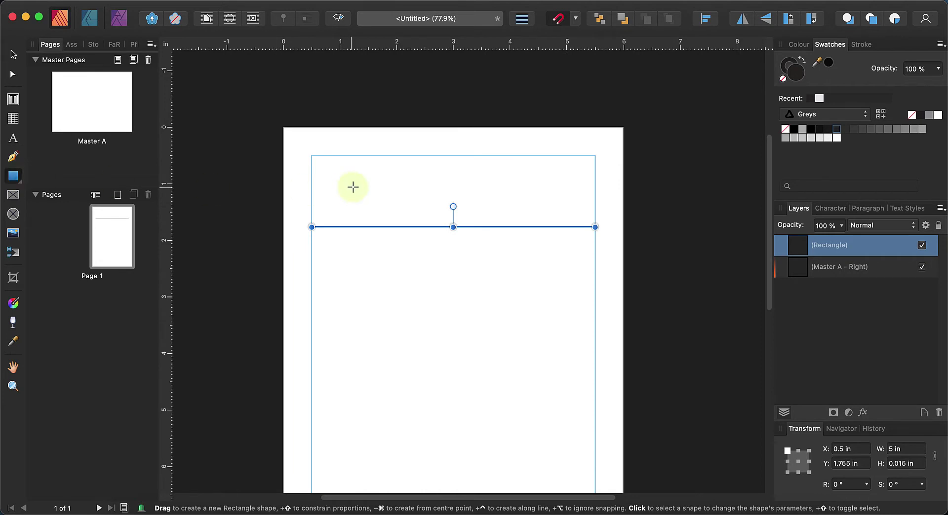
Step: Draw a spacer rectangle about 1.24 in wide and 0.5 in high, then seat it centred on top of the horizontal line
left_click_drag(478, 191, 426, 203)
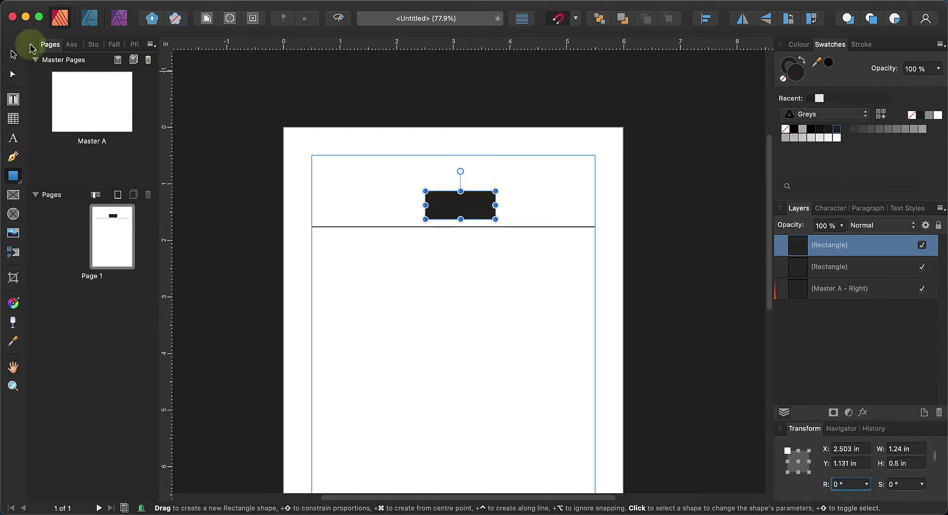
left_click(12, 55)
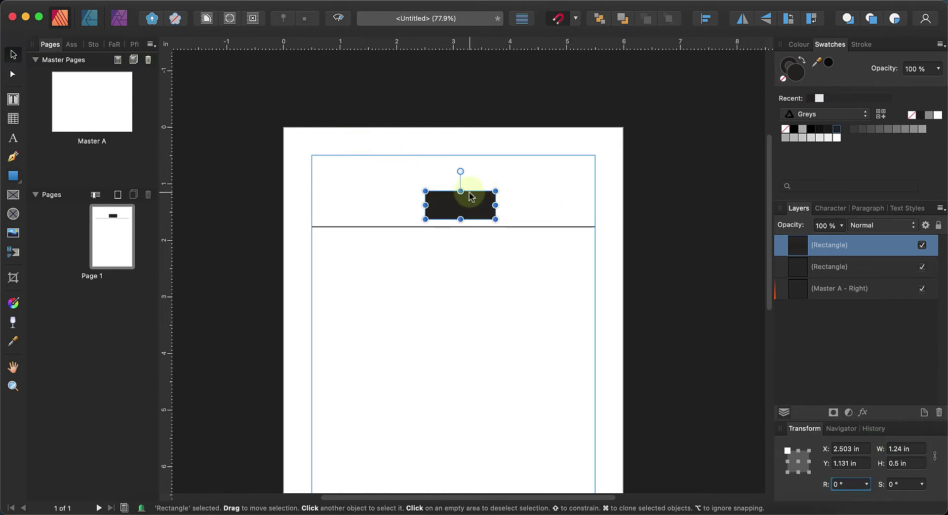
left_click_drag(469, 197, 463, 205)
left_click(514, 216)
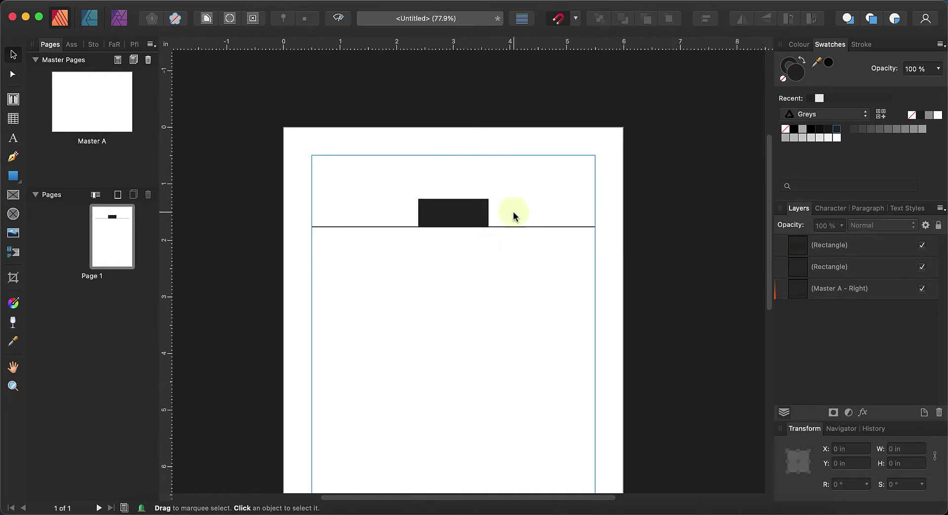
Step: Add a text frame reading "DATE / DAY?" followed by an underscore line, aligned to the upper-left margin corner at about 3.12 in wide
key("t")
left_click_drag(329, 155, 483, 186)
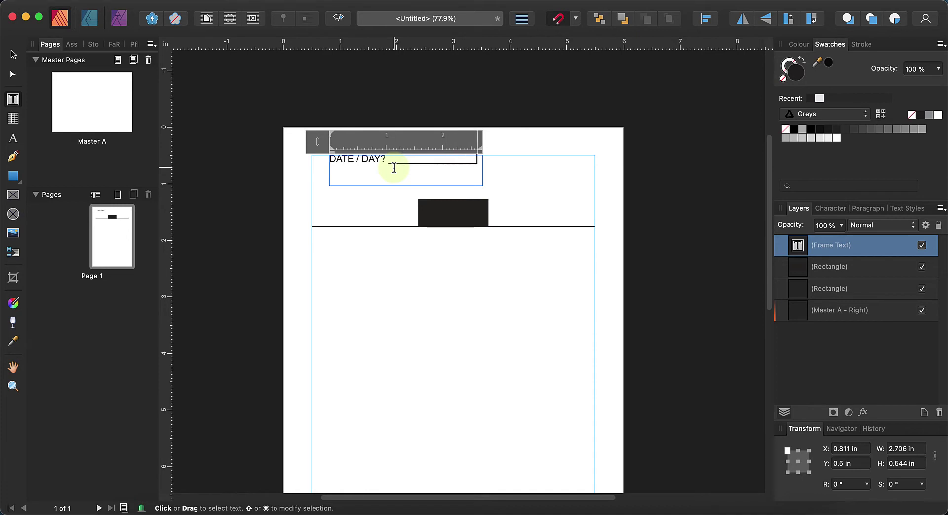
key("Escape")
left_click_drag(406, 187, 489, 183)
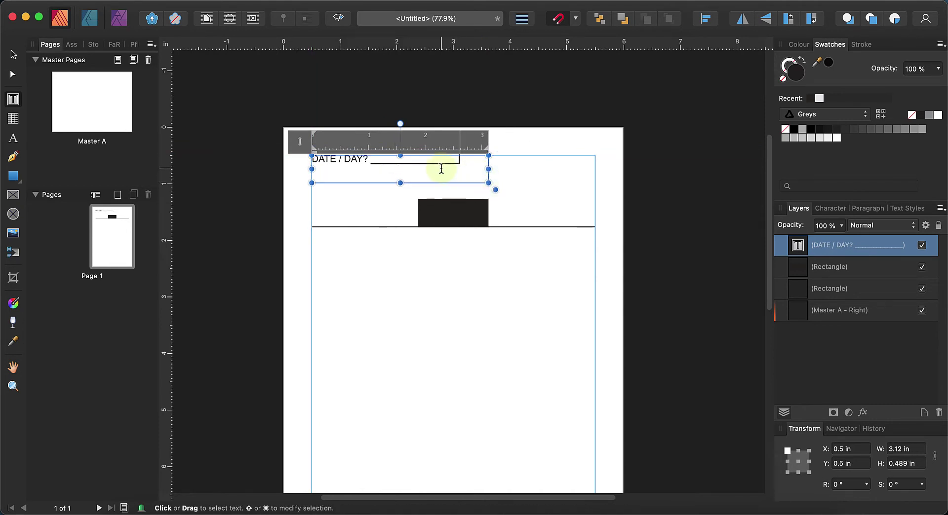
Step: Set the font size of the whole "DATE / DAY?" line to 15 pt
triple_click(441, 169)
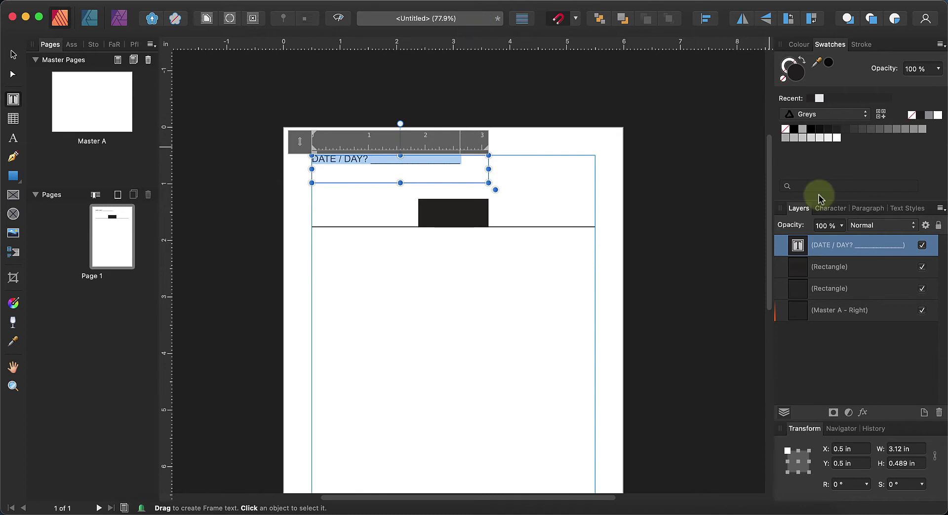
left_click(831, 212)
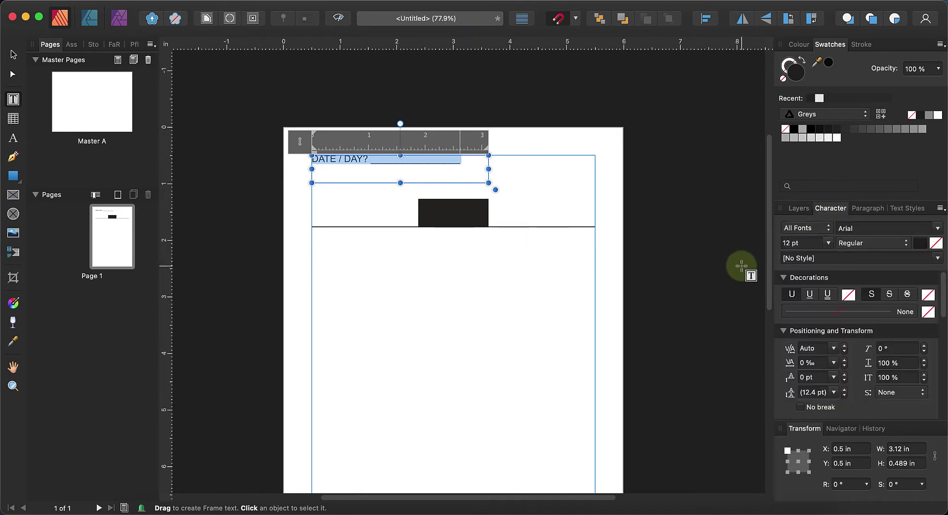
scroll(826, 247, "down", 2)
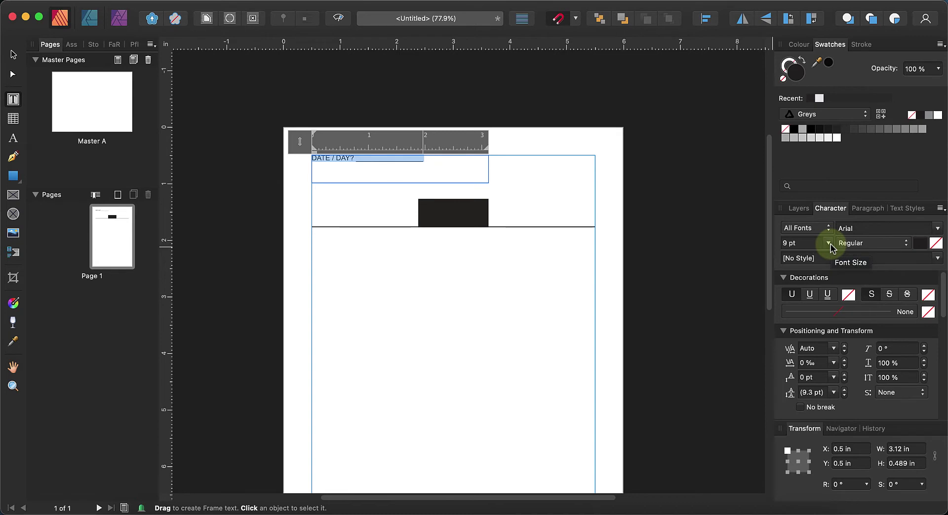
left_click(829, 244)
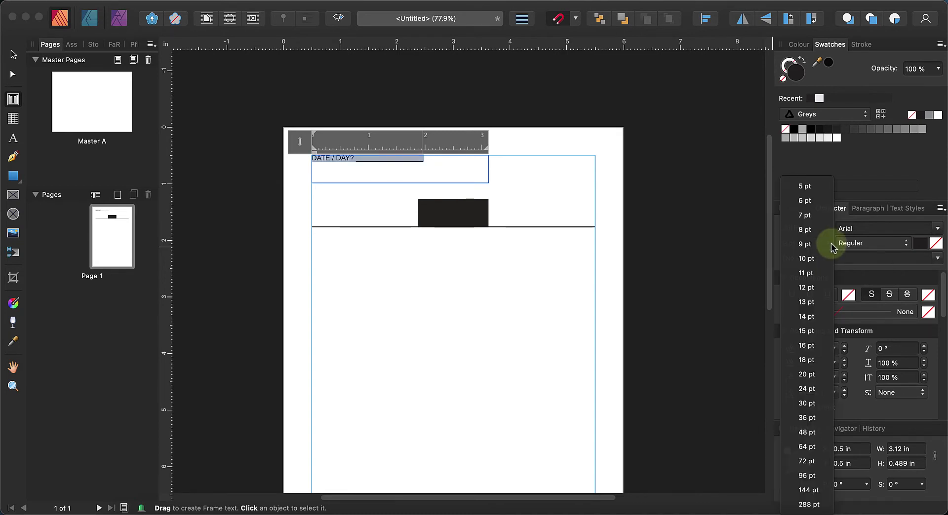
left_click(805, 330)
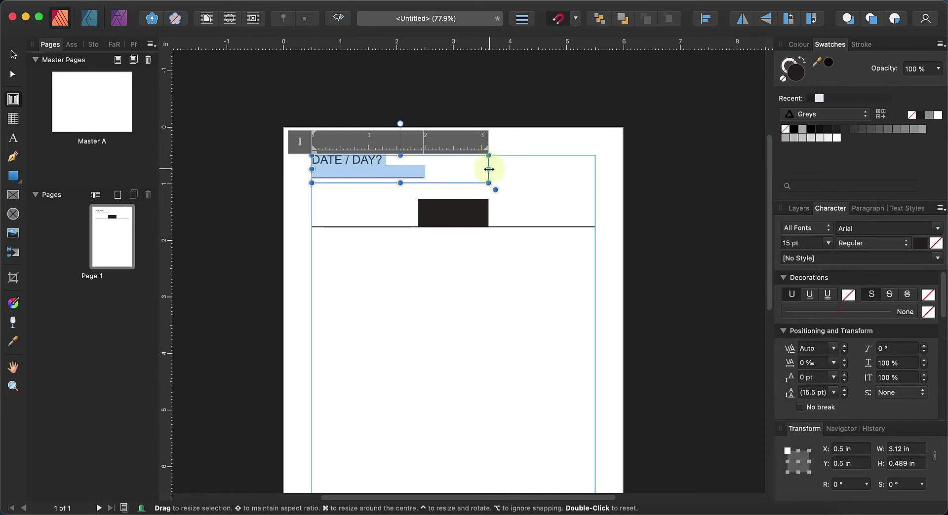
Step: Resize the "DATE / DAY?" text frame to about 4.191 in wide and 0.317 in high, and deselect it
left_click_drag(489, 169, 549, 170)
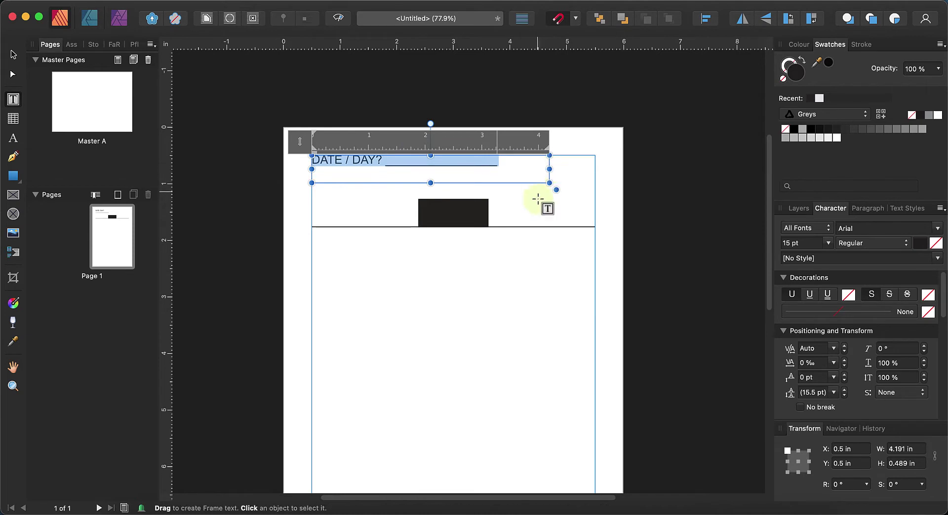
left_click(430, 181)
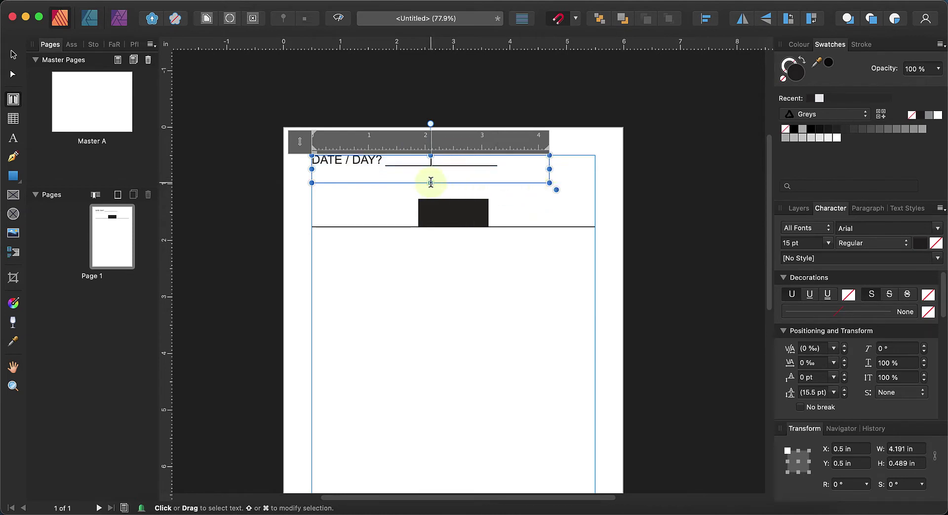
left_click_drag(431, 183, 430, 173)
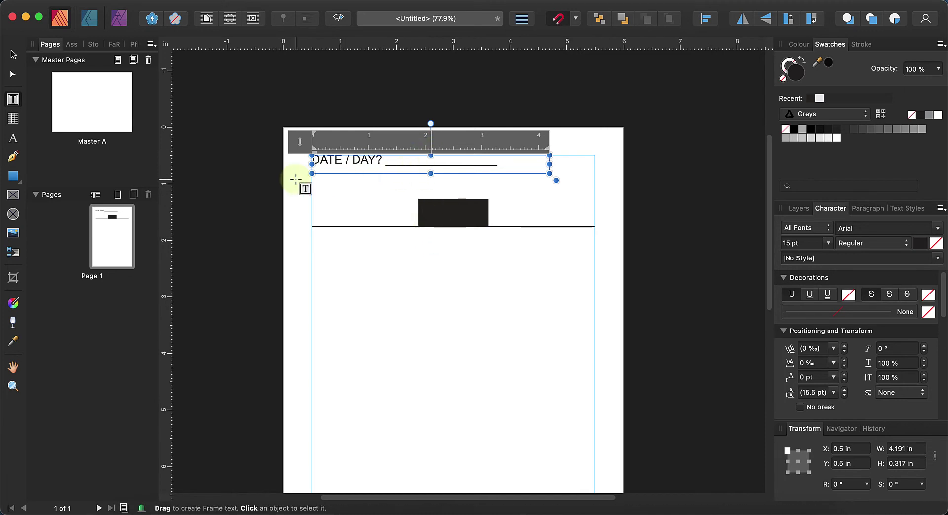
left_click(296, 180)
Step: Move the spacer rectangle and horizontal line together up against the text frame's lower edge, at a Y position of about 0.817 in
left_click(13, 56)
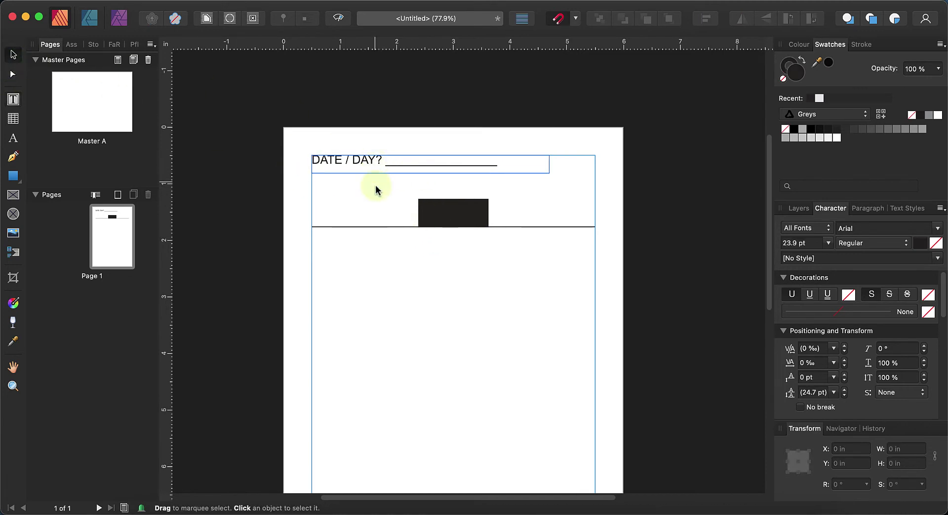
left_click_drag(292, 192, 624, 253)
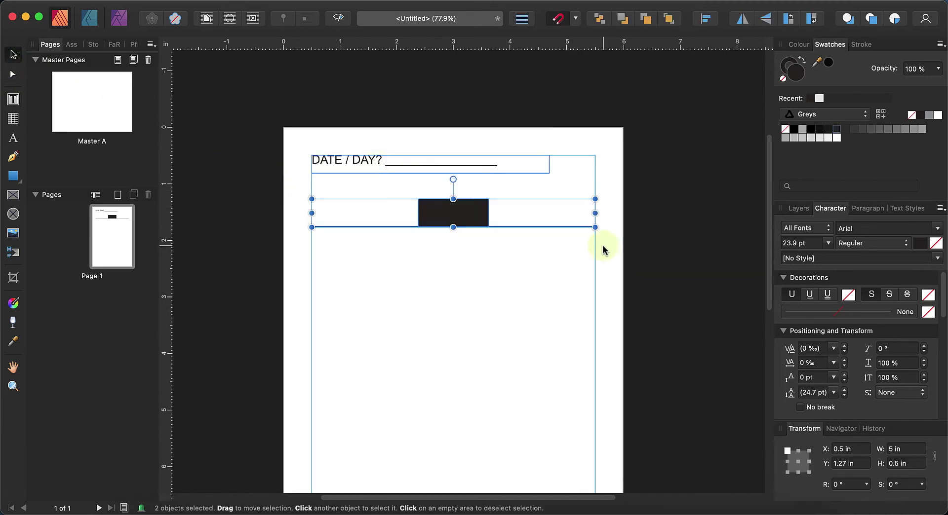
left_click_drag(559, 228, 562, 202)
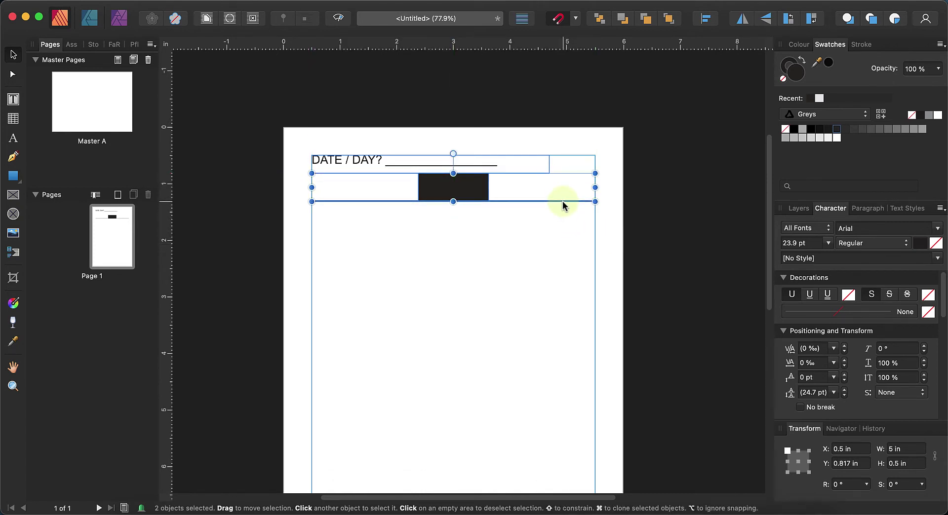
Step: Duplicate the spacer rectangle and line twice directly below the original to make three evenly spaced rows
left_click(443, 182)
left_click(401, 201, "shift")
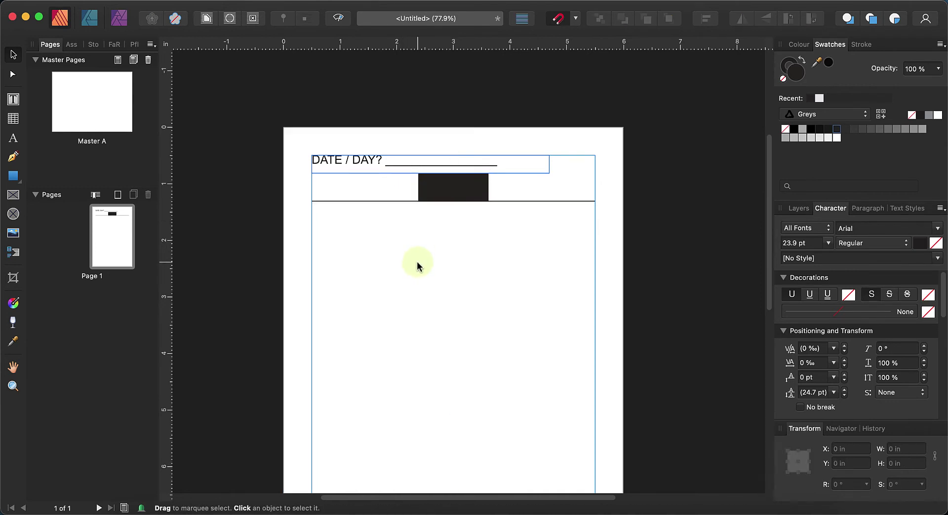
left_click_drag(444, 197, 461, 249)
key("super+z")
left_click(452, 309)
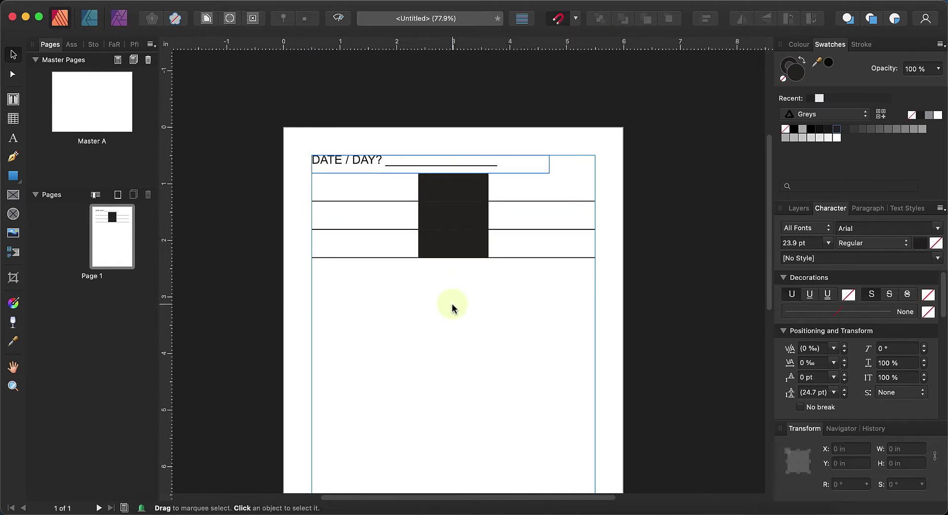
Step: Duplicate the three rows farther down the page and seat the first copied spacer directly under the third line
left_click_drag(283, 279, 620, 176)
left_click(454, 269)
key("super+z")
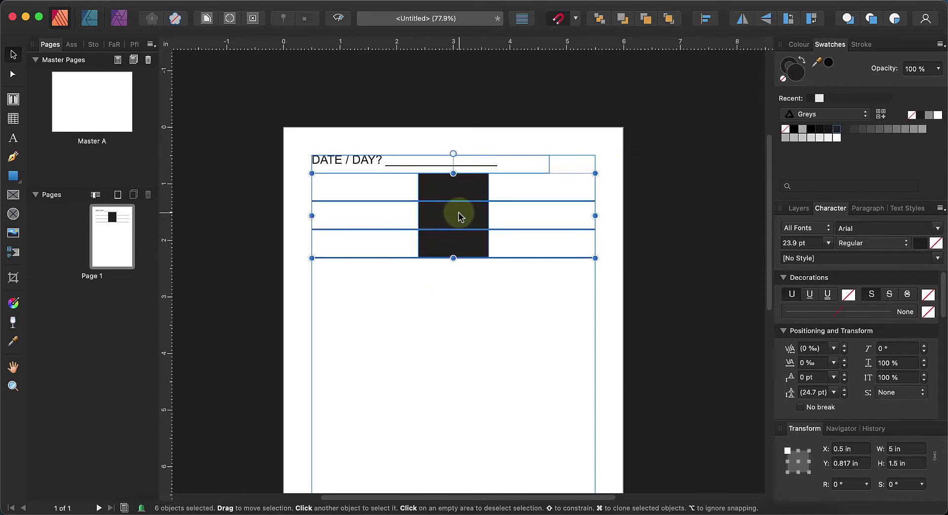
mouse_move(460, 214)
left_mouse_down()
mouse_move(451, 312)
mouse_move(461, 300)
mouse_move(461, 348)
mouse_move(466, 270)
mouse_move(541, 254)
mouse_move(466, 283)
mouse_move(474, 274)
left_mouse_up()
left_click(466, 320)
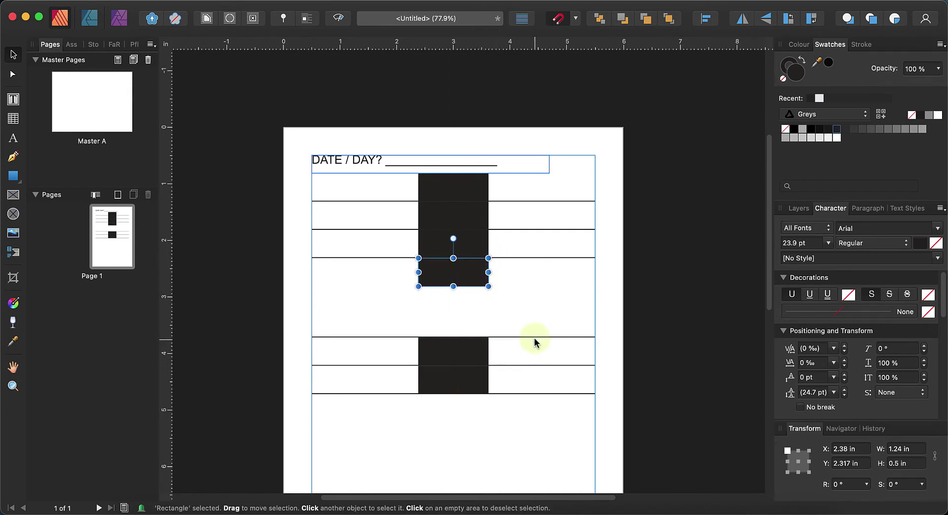
Step: Stack the remaining copied lines and spacers alternately under the fourth spacer to form rows four to six
left_click_drag(534, 339, 532, 287)
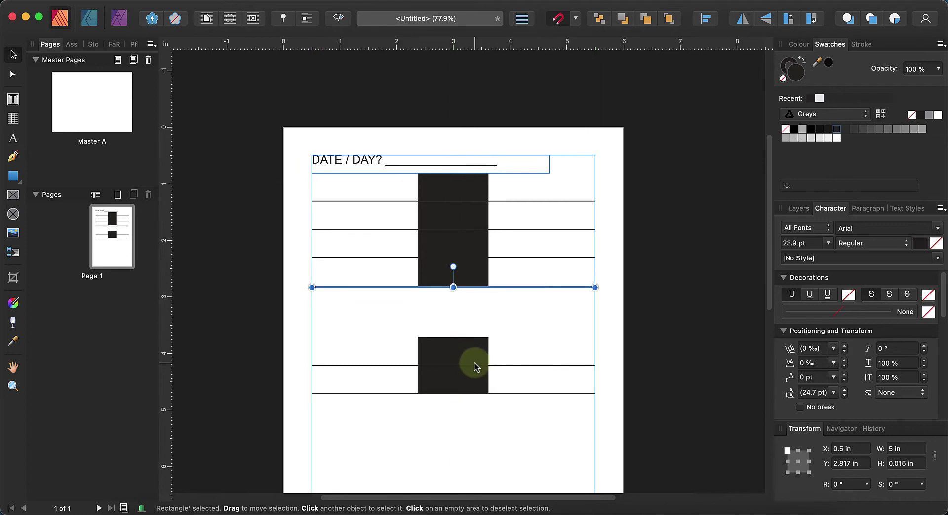
left_click_drag(474, 365, 482, 303)
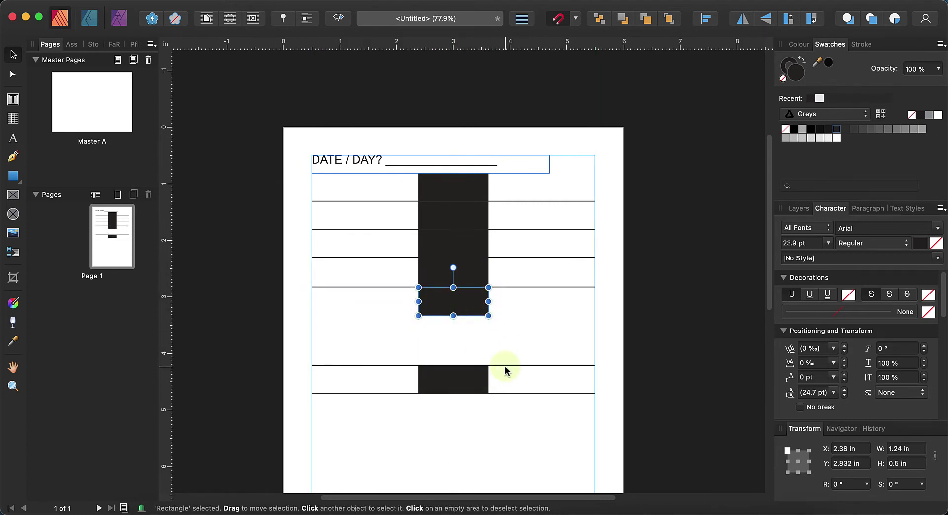
left_click_drag(505, 366, 502, 316)
left_click_drag(483, 377, 477, 329)
left_click_drag(526, 394, 529, 350)
Step: Duplicate the sixth row's spacer and line twice directly below it, placing the second copy at a Y position of about 4.347 in
left_click_drag(284, 301, 611, 321)
left_click(474, 326, "shift")
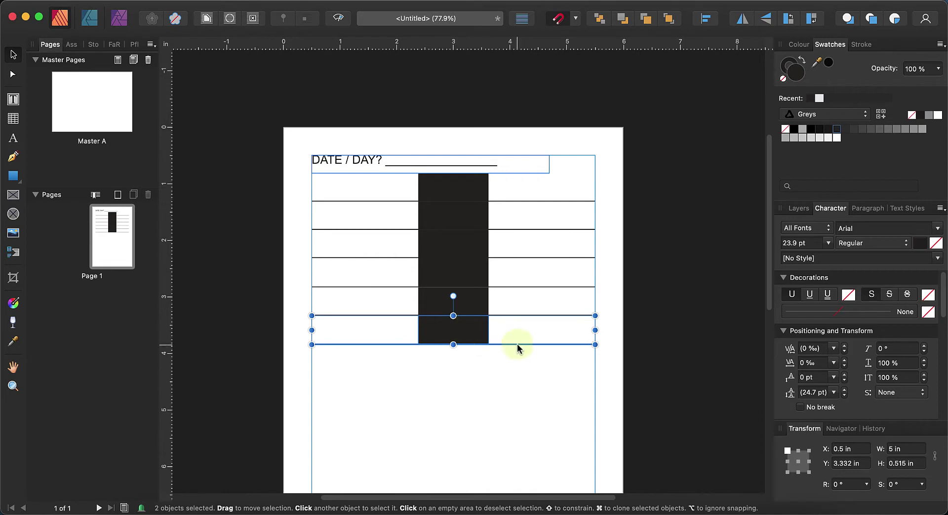
key("Down")
key("Down")
key("Down")
key("Down")
key("Down")
key("Down")
key("Down")
key("Down")
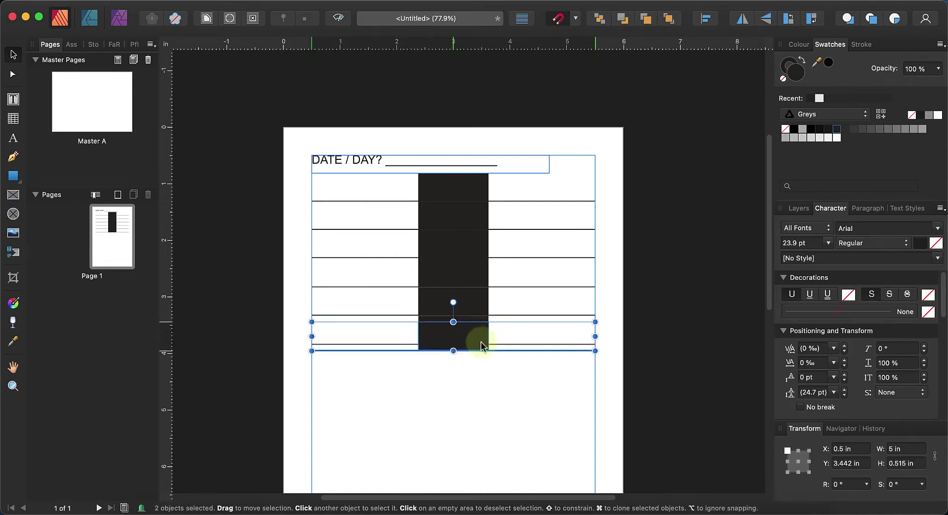
left_click_drag(481, 342, 511, 424)
left_click(510, 424)
left_click(478, 369)
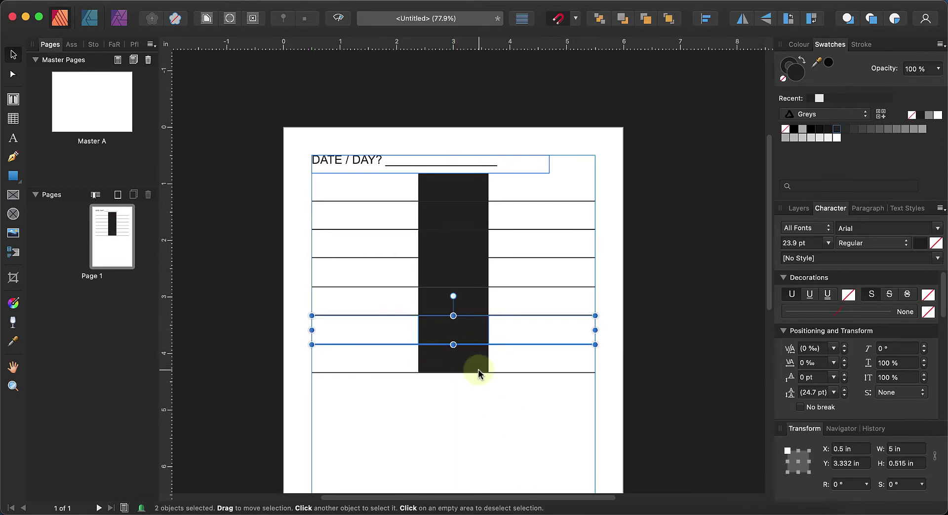
left_click_drag(478, 369, 568, 387)
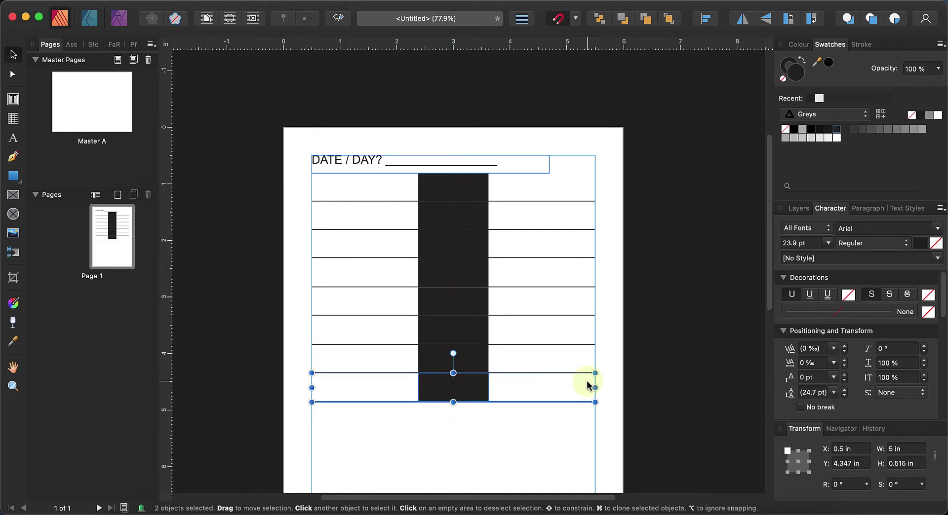
Step: Continue duplicating the spacer and line pair down the page until the rows reach the lower margin
scroll(588, 385, "down", 5)
left_click(468, 290)
left_click(443, 244)
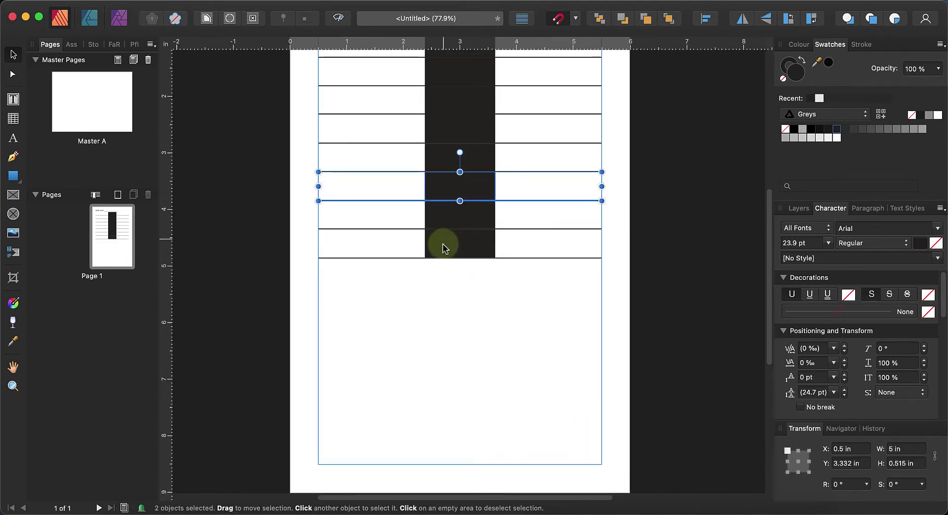
left_click_drag(459, 197, 477, 276)
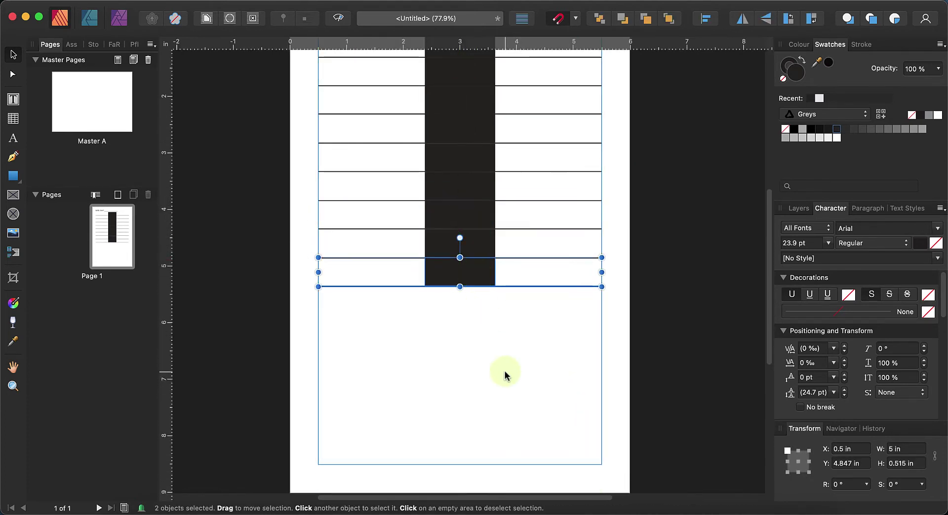
key("super+z")
left_click_drag(474, 206, 476, 446)
left_click(479, 447)
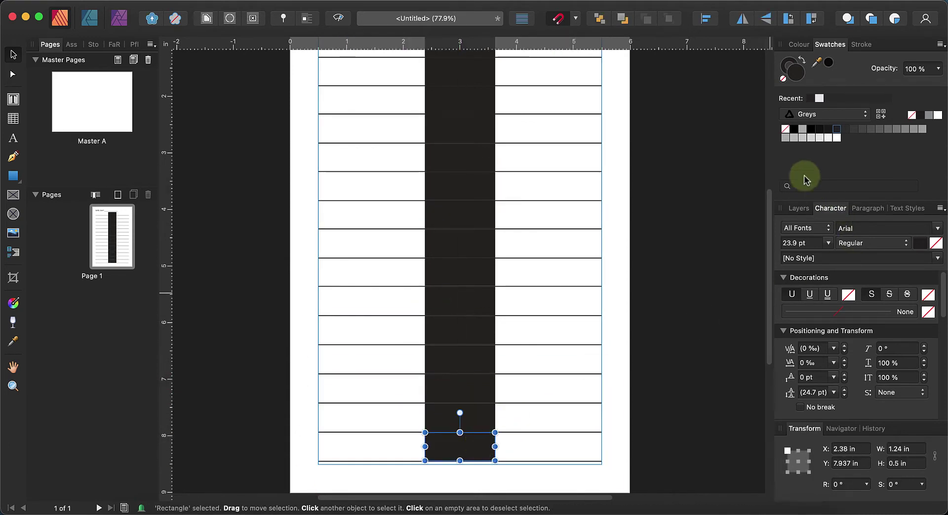
Step: Delete all spacer rectangles below the sixth line, keeping the horizontal lines
left_click(798, 208)
left_click(481, 424, "shift")
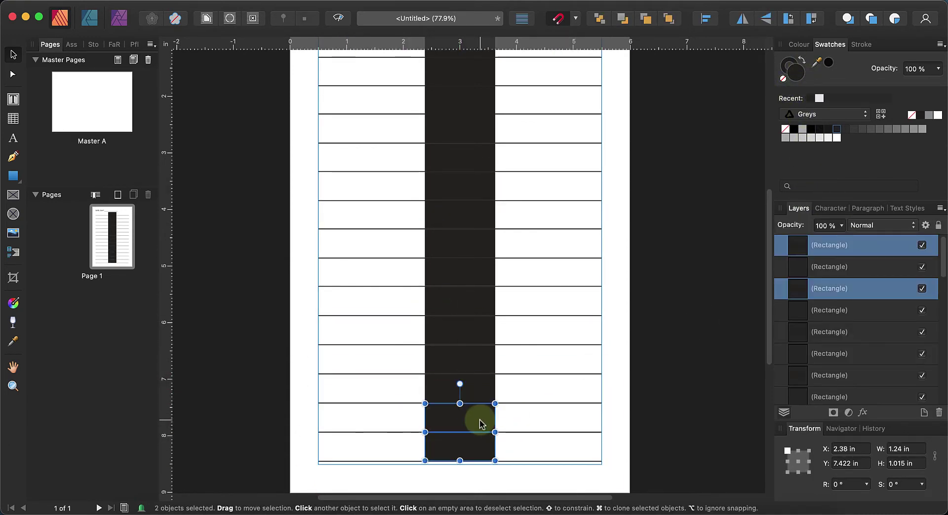
left_click(482, 380, "shift")
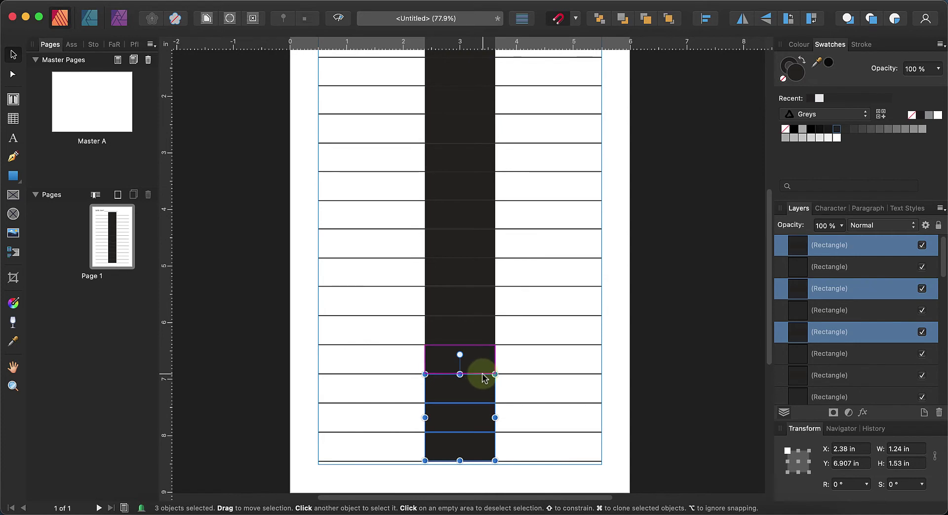
left_click(484, 361, "shift")
left_click(482, 331, "shift")
left_click(482, 302, "shift")
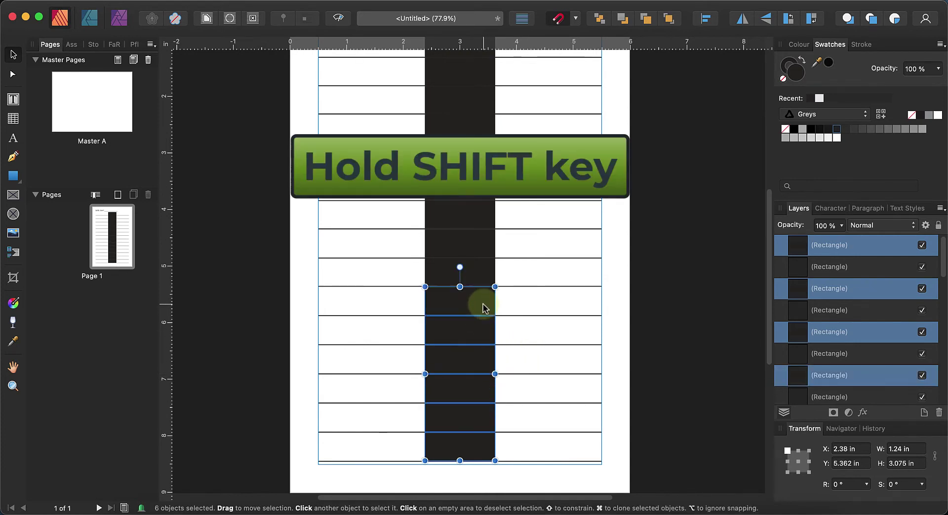
left_click(482, 273, "shift")
left_click(481, 244, "shift")
key("Delete")
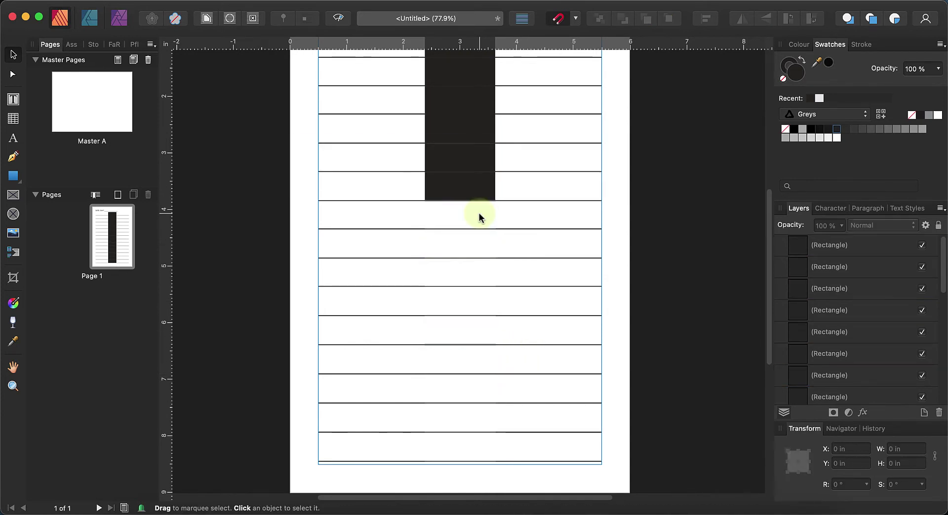
Step: Delete the six remaining dark spacer rectangles between the heading and the sixth line, keeping the horizontal lines
scroll(594, 239, "up", 2)
scroll(594, 237, "up", 3)
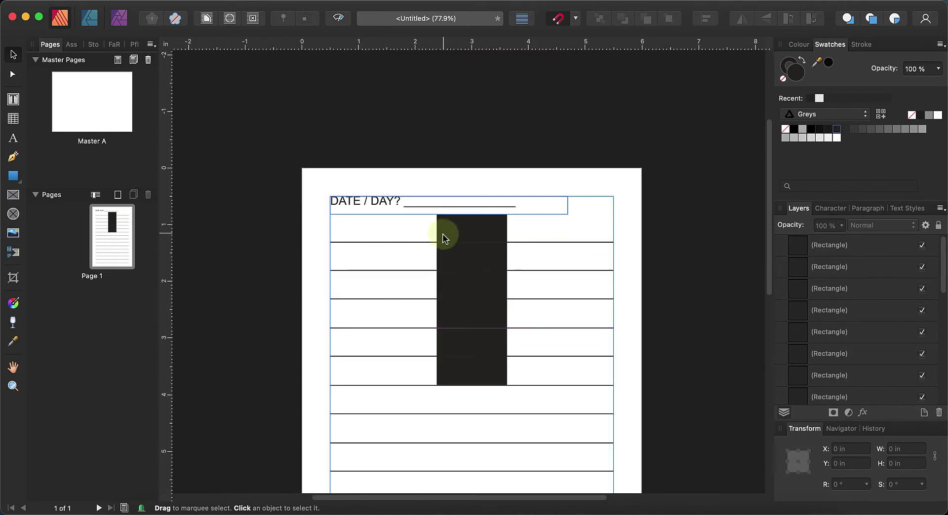
left_click(473, 236)
left_click(477, 269, "shift")
left_click(477, 295, "shift")
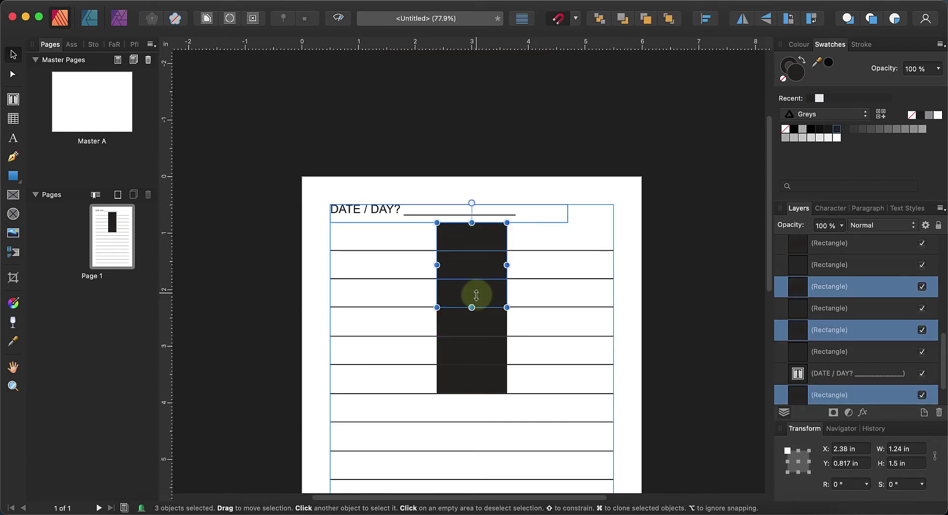
left_click(480, 325, "shift")
left_click(486, 355, "shift")
left_click(488, 379, "shift")
key("Delete")
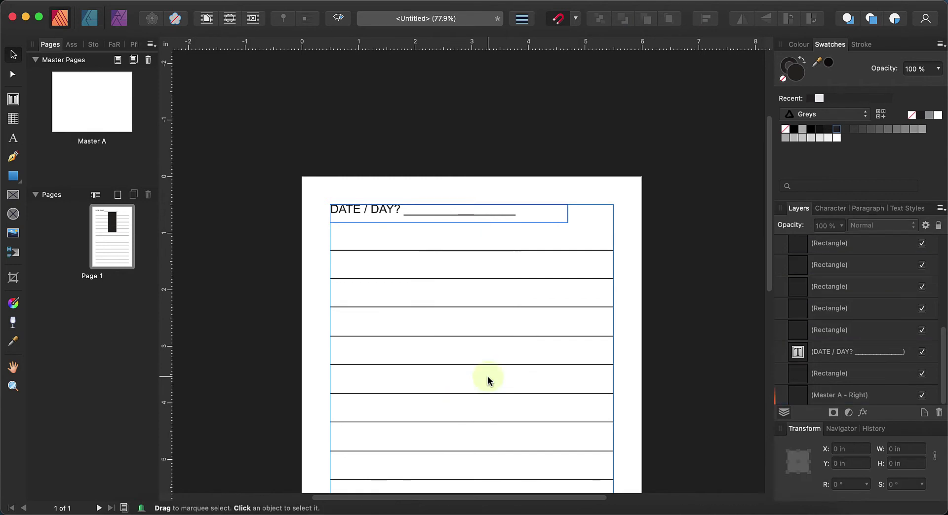
scroll(630, 268, "down", 5)
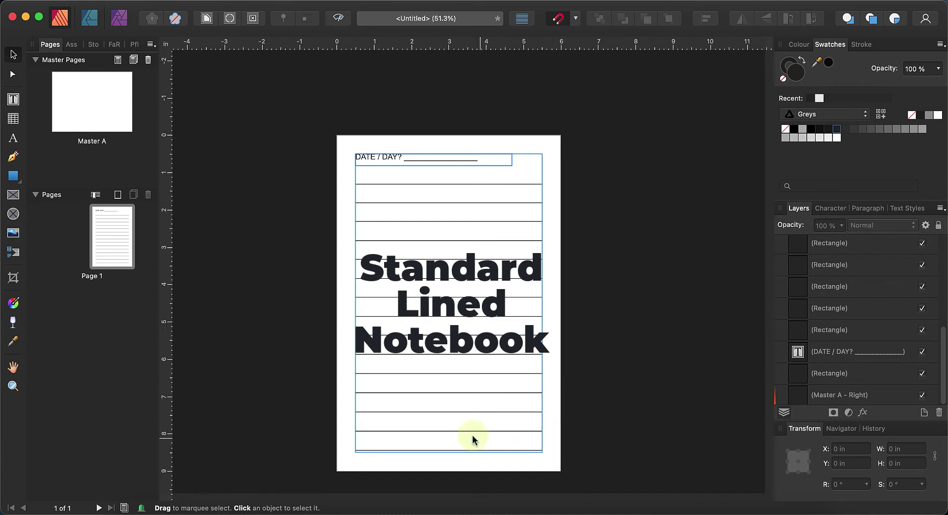
Step: Shorten the four lowest lines from their right ends in a staggered pattern, the third from the bottom to about 3.771 in and the fourth to about 4.146 in
left_click(537, 451)
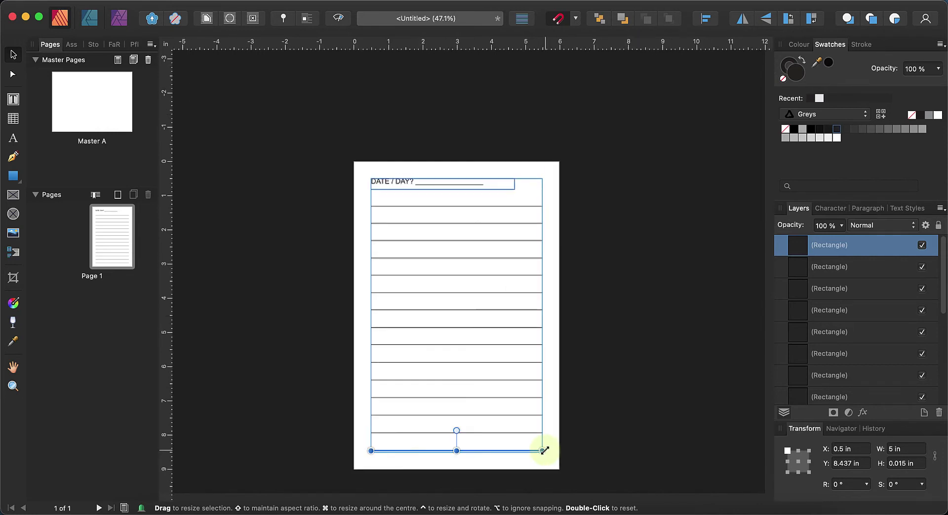
scroll(544, 450, "up", 5)
scroll(544, 449, "down", 3)
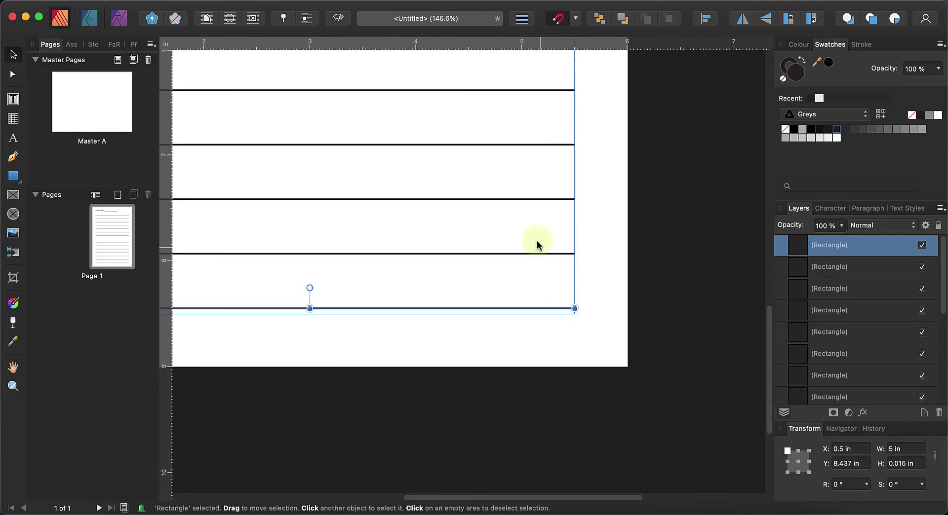
scroll(508, 279, "up", 5)
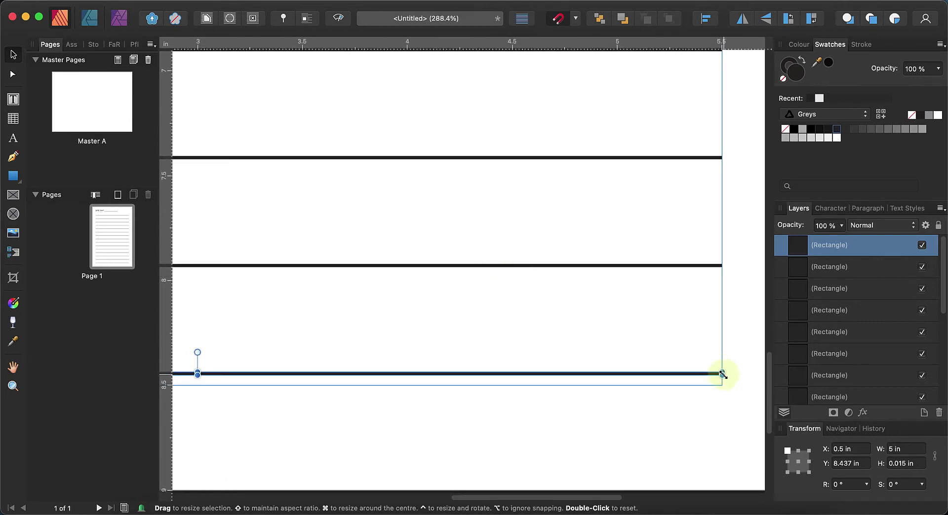
left_click_drag(722, 374, 334, 374)
left_click(717, 269)
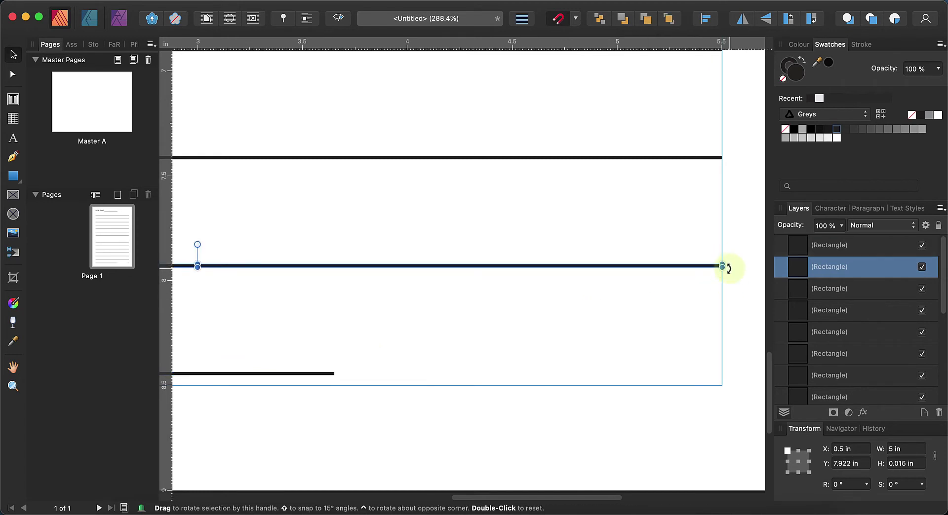
left_click_drag(722, 267, 389, 266)
left_click(687, 158)
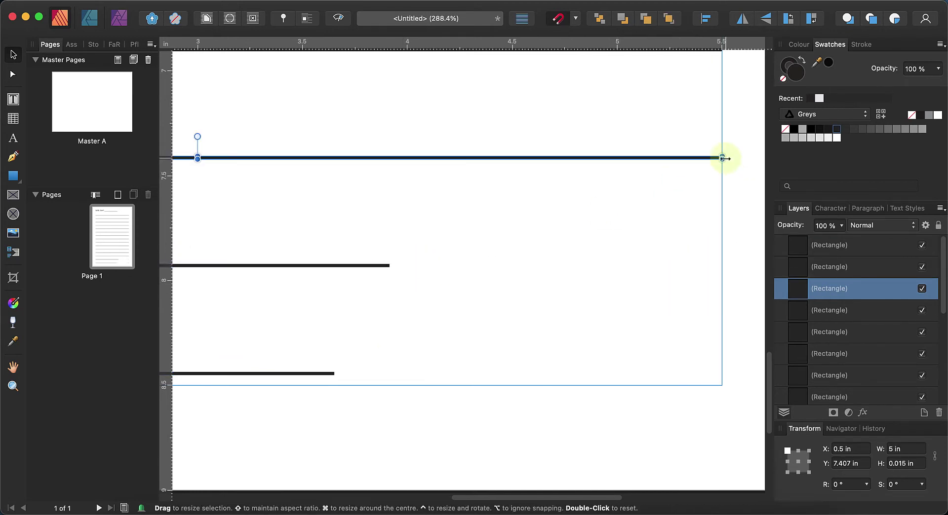
left_click_drag(711, 158, 464, 158)
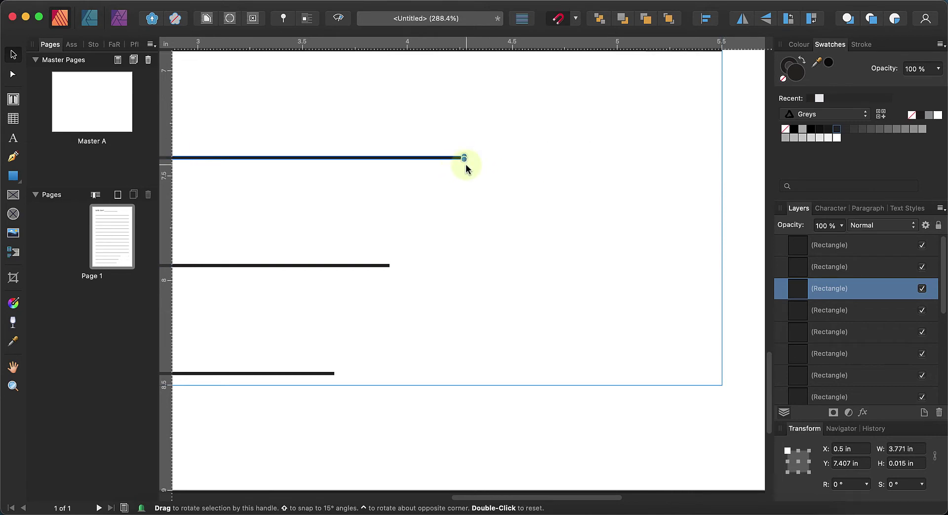
scroll(515, 203, "up", 3)
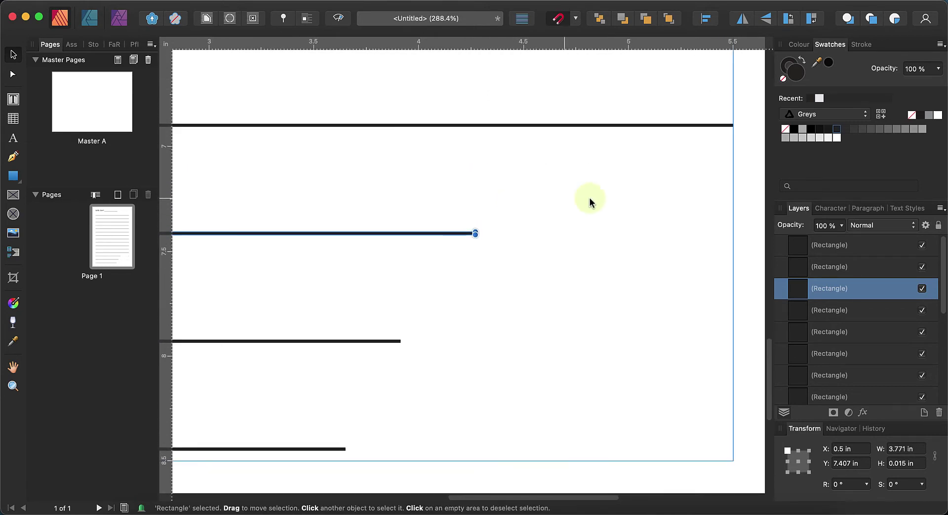
left_click(636, 124)
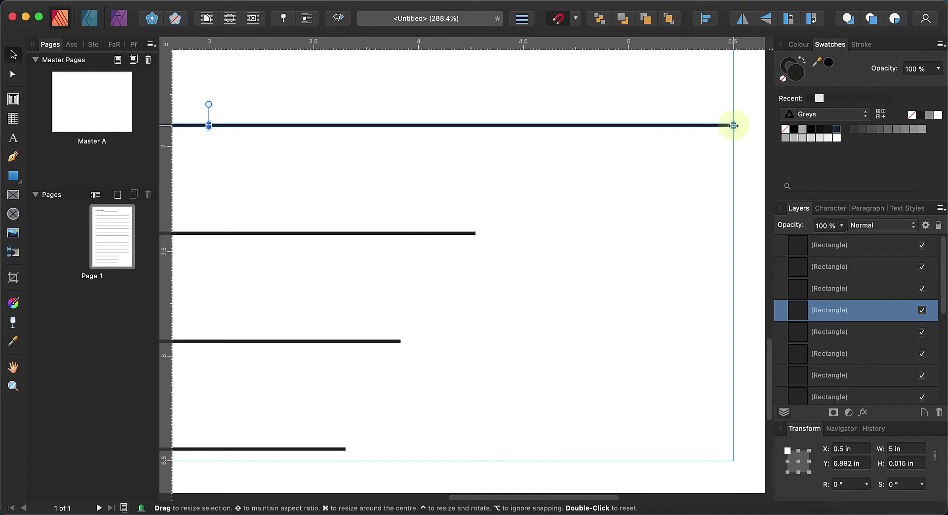
left_click_drag(733, 126, 556, 127)
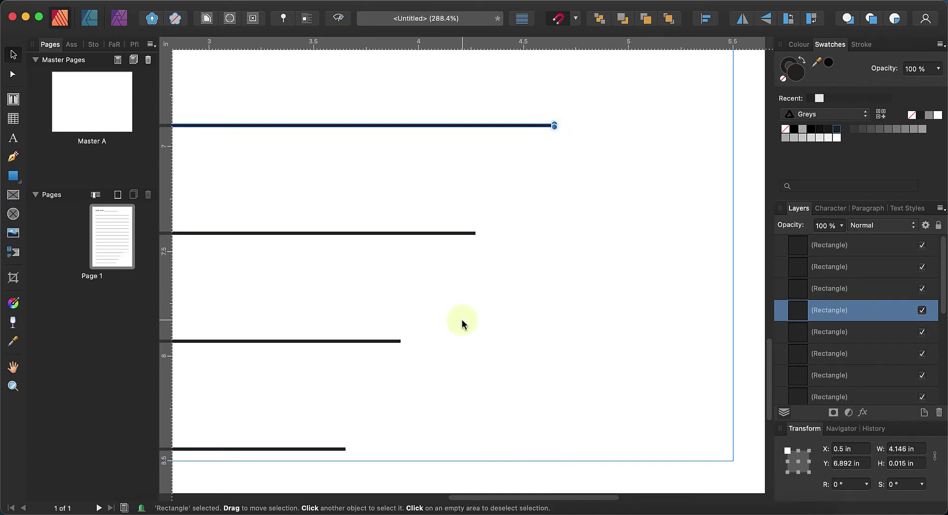
scroll(464, 281, "down", 10)
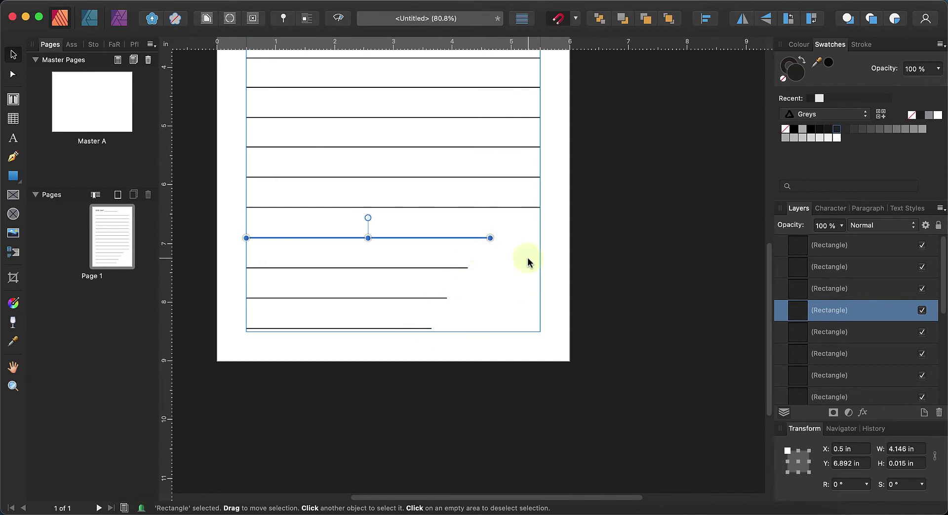
left_click(557, 267)
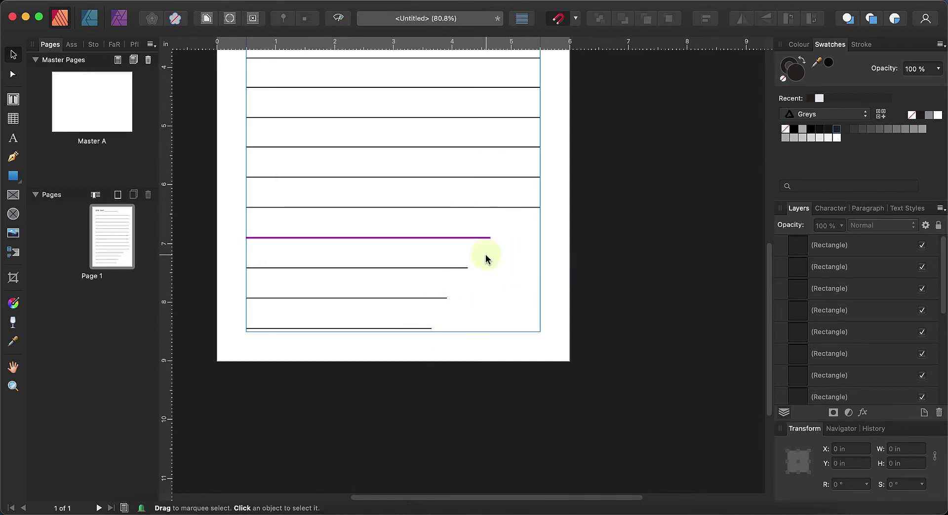
Step: Draw a rectangle beside the shortened lines near the lower-right margin corner and reduce it to about 0.971 × 0.942 in
left_click(14, 177)
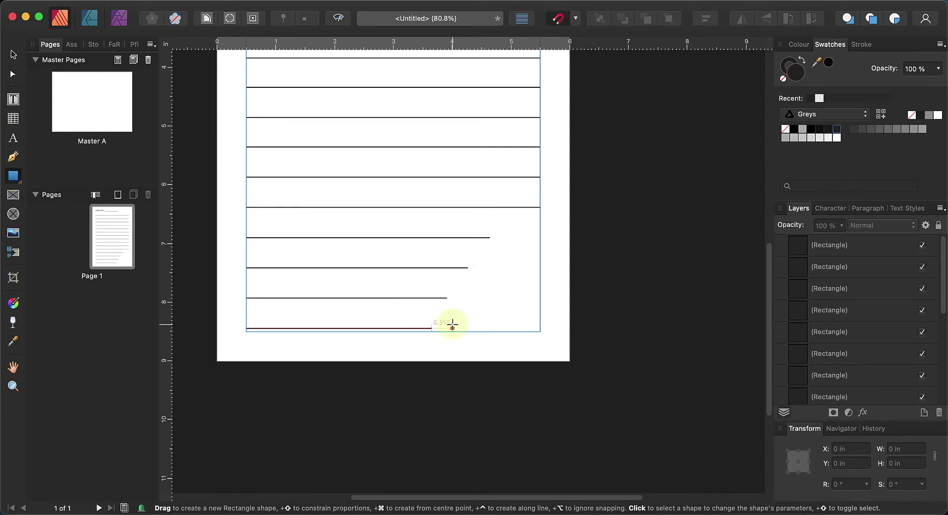
left_click_drag(451, 324, 531, 247)
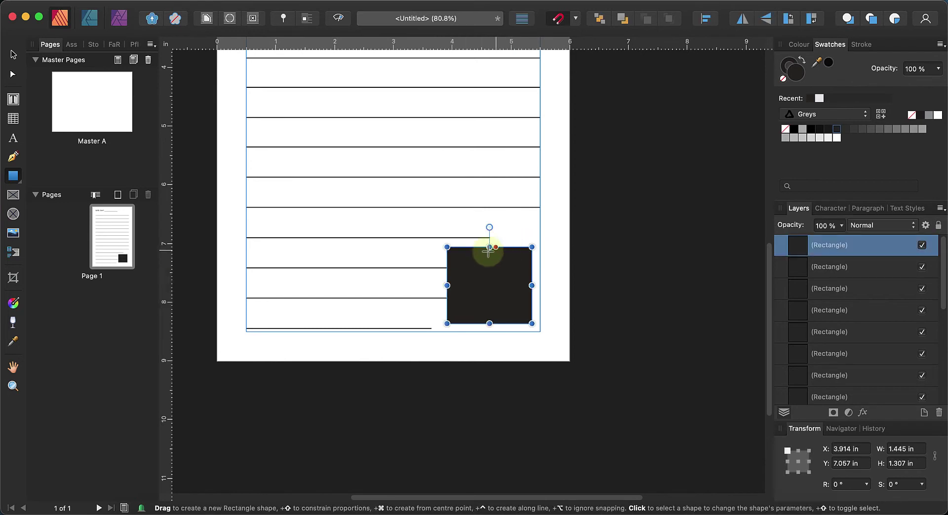
left_click_drag(447, 247, 475, 269)
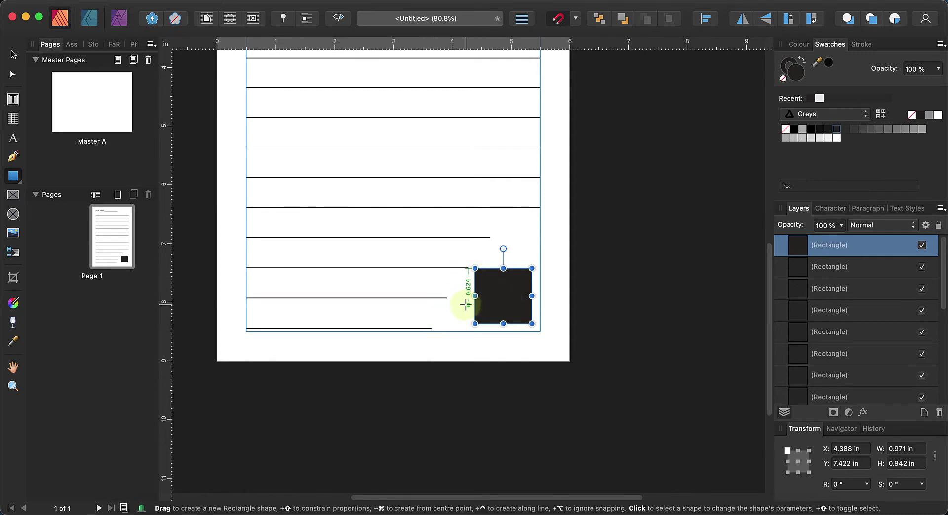
Step: Extend the two lowest lines to 3.771 in so their right ends match the third line from the bottom
scroll(465, 304, "up", 10)
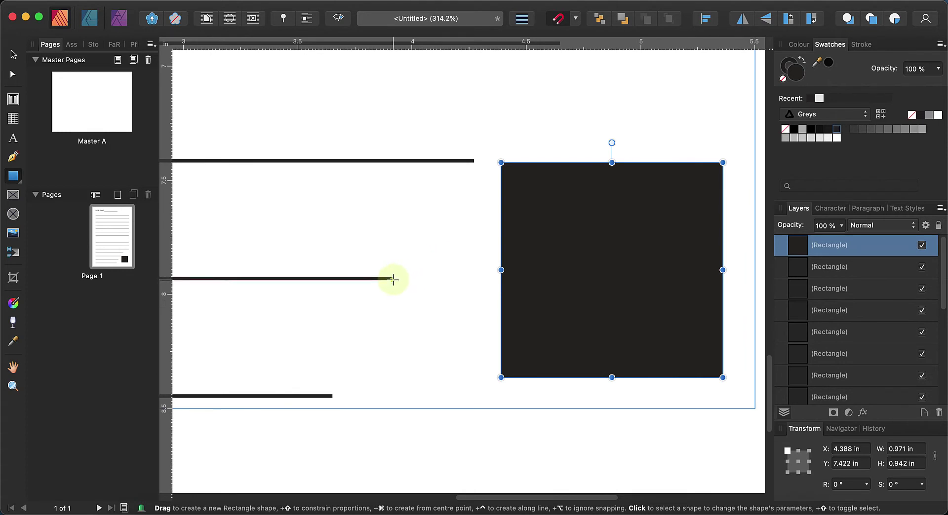
left_click(13, 54)
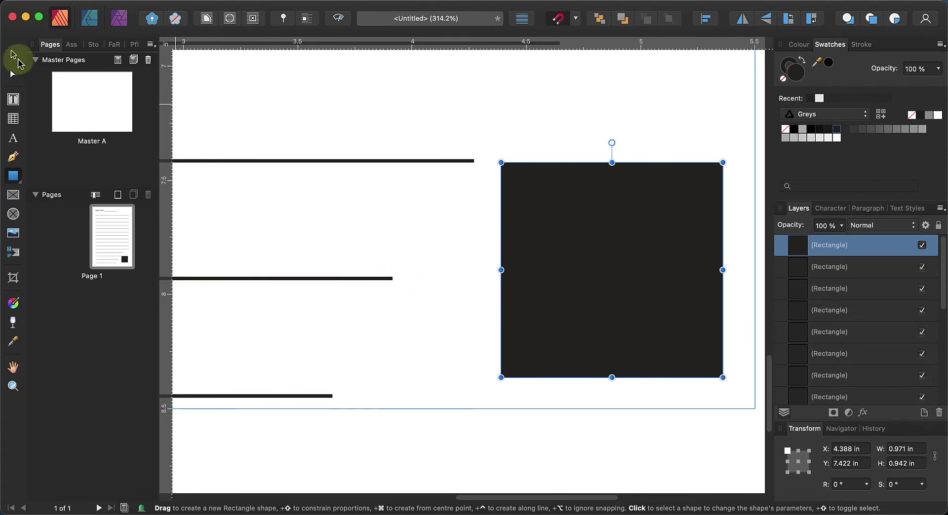
left_click(393, 279)
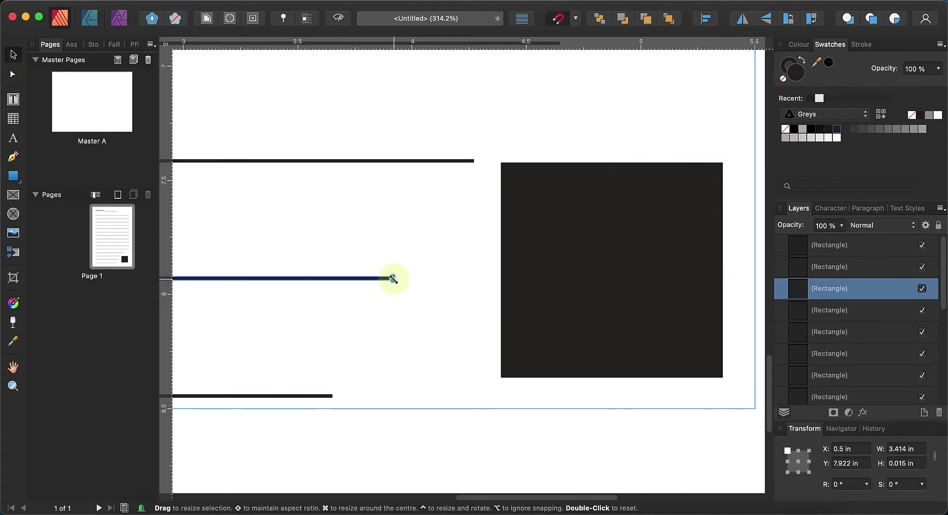
left_click_drag(393, 279, 473, 272)
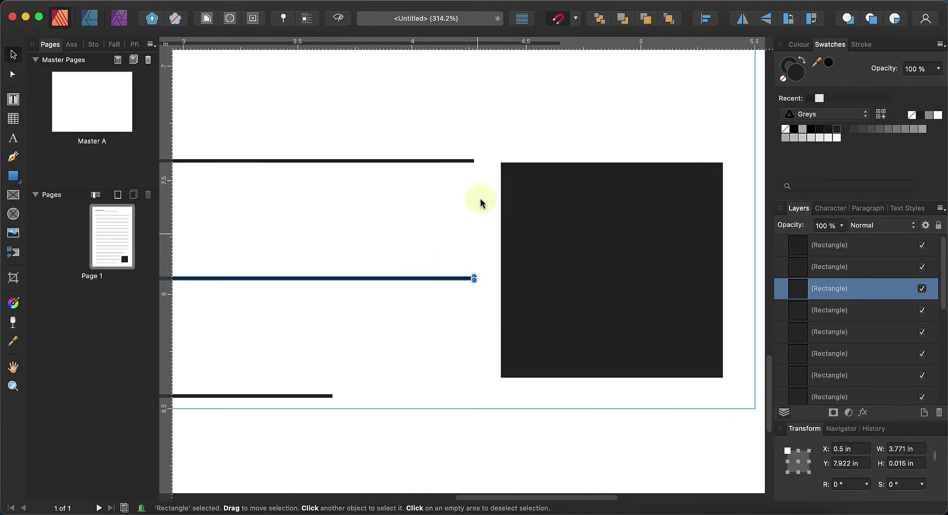
left_click(327, 397)
left_click_drag(334, 396, 477, 388)
Step: Align the rectangle's bottom edge with the lowest line and raise its top edge to the third line from the bottom, giving a 1.045 in height
left_click_drag(617, 253, 616, 274)
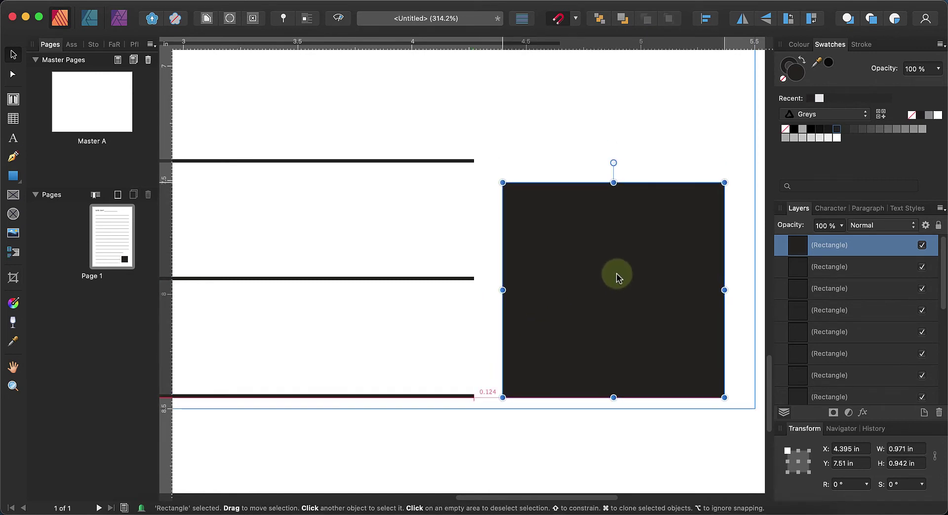
left_click_drag(613, 183, 613, 143)
Step: Shorten the fourth line from the bottom to 3.771 in, matching the three lines below it
scroll(613, 123, "up", 4)
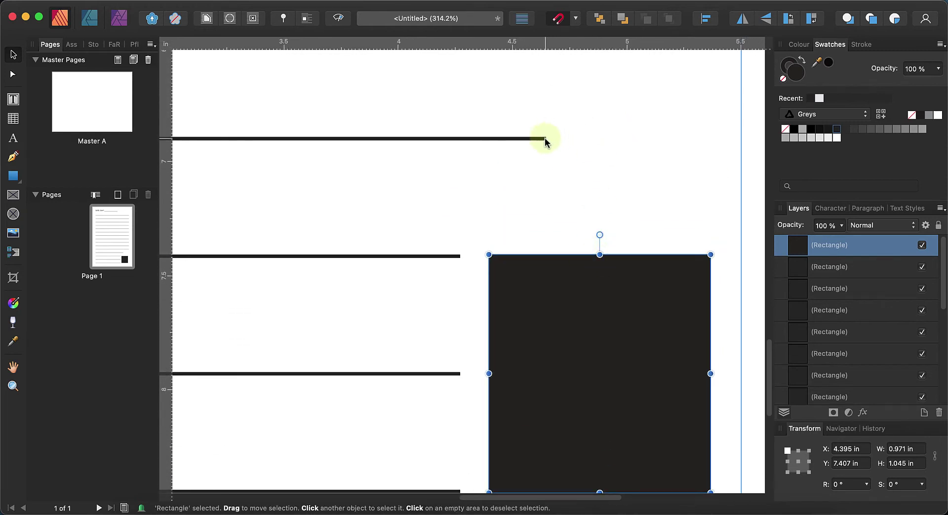
left_click(544, 139)
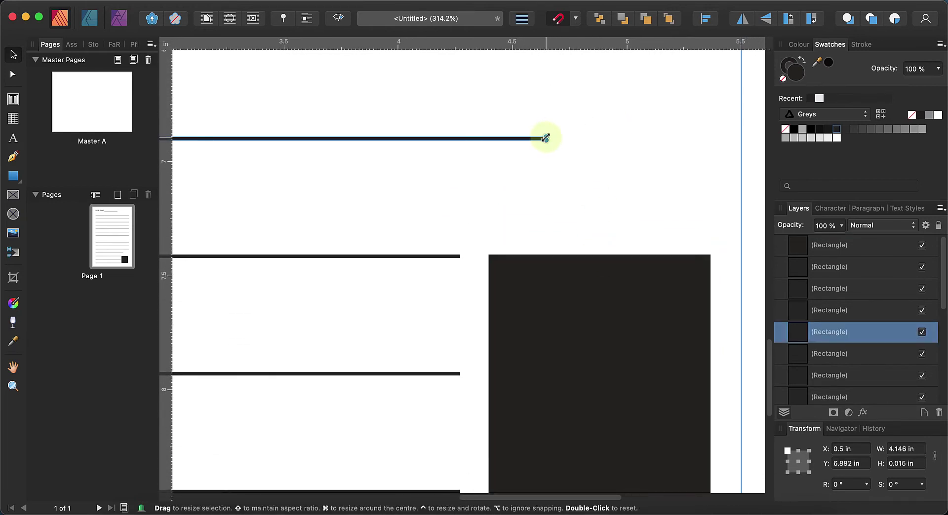
left_click_drag(546, 138, 460, 138)
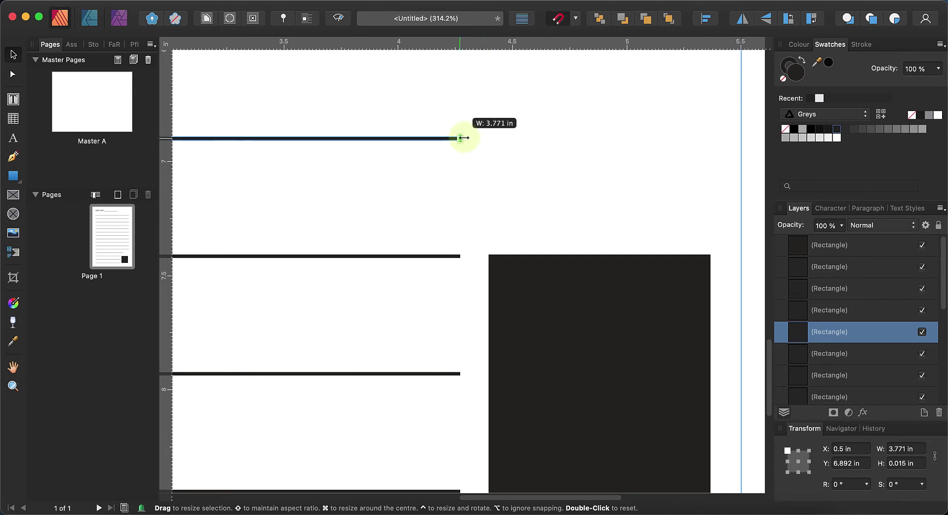
Step: Stretch the rectangle up to the fourth line from the bottom, out to the right margin and over to the line ends, making it 1.229 × 1.56 in
left_click(563, 259)
scroll(562, 256, "up", 5)
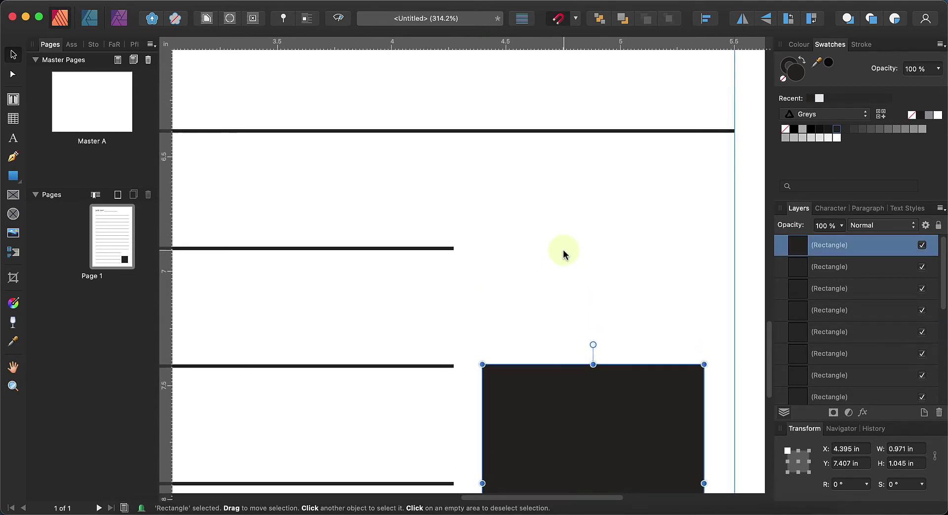
left_click_drag(593, 365, 594, 244)
scroll(594, 245, "down", 5)
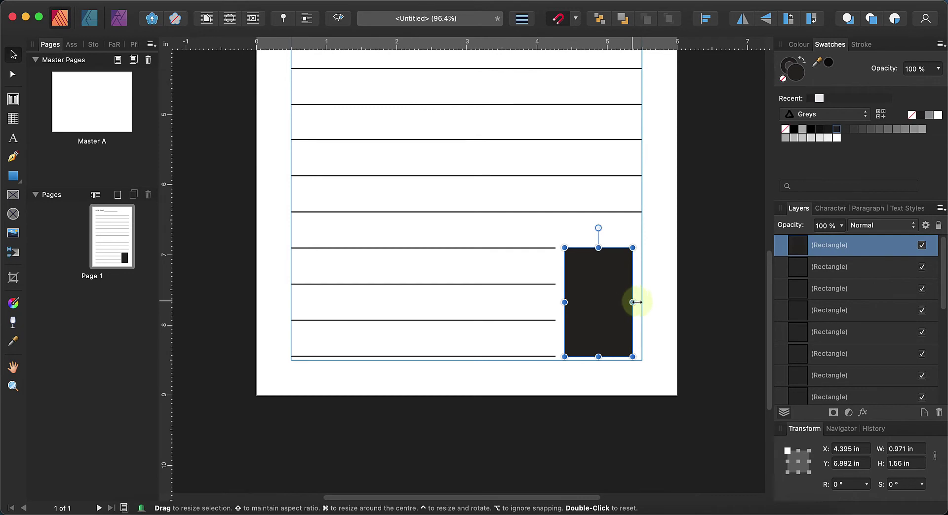
left_click_drag(634, 302, 640, 303)
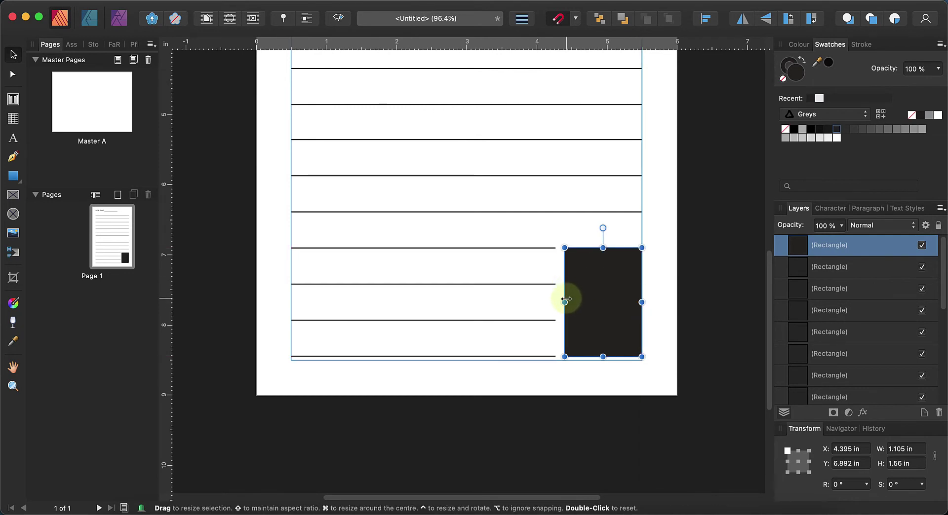
left_click_drag(564, 303, 555, 302)
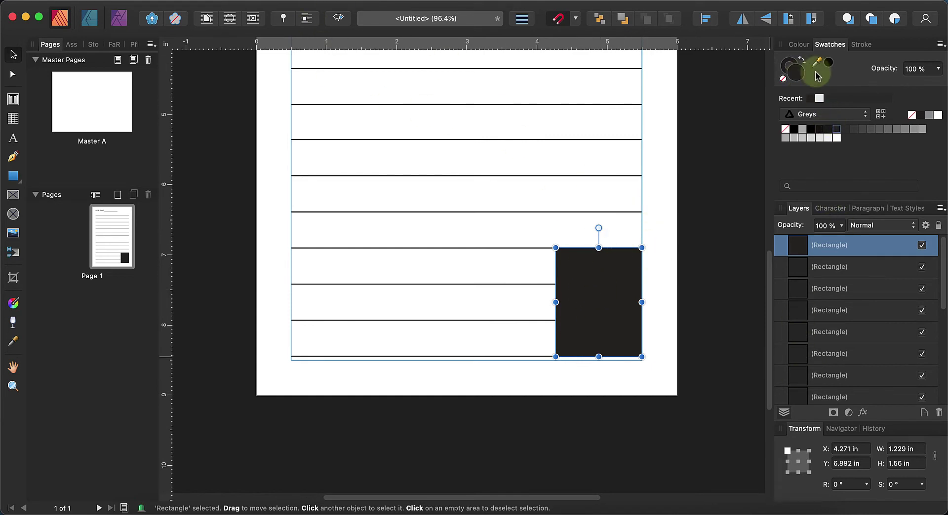
Step: Try a light grey fill on the rectangle, undo it, and recolour the rectangle dark teal (RGB 0, 72, 87)
left_click(820, 98)
key("super+z")
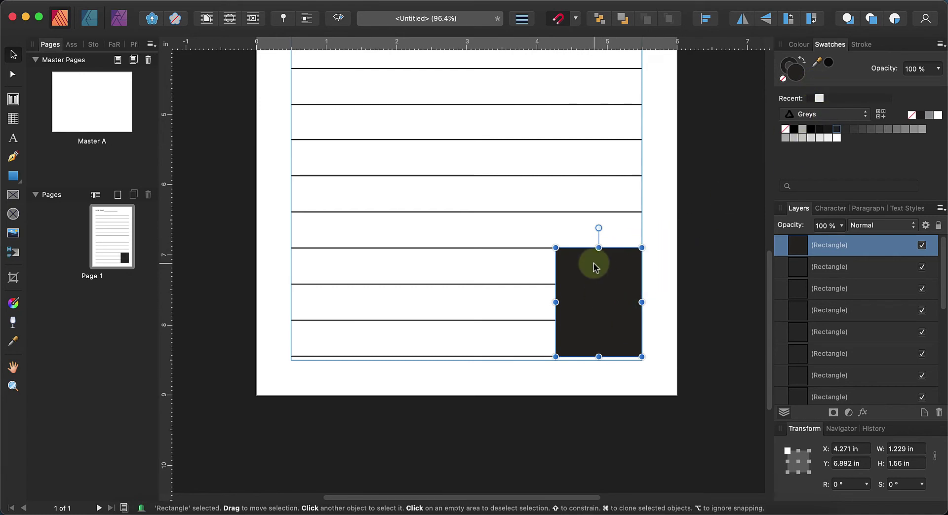
left_click(800, 45)
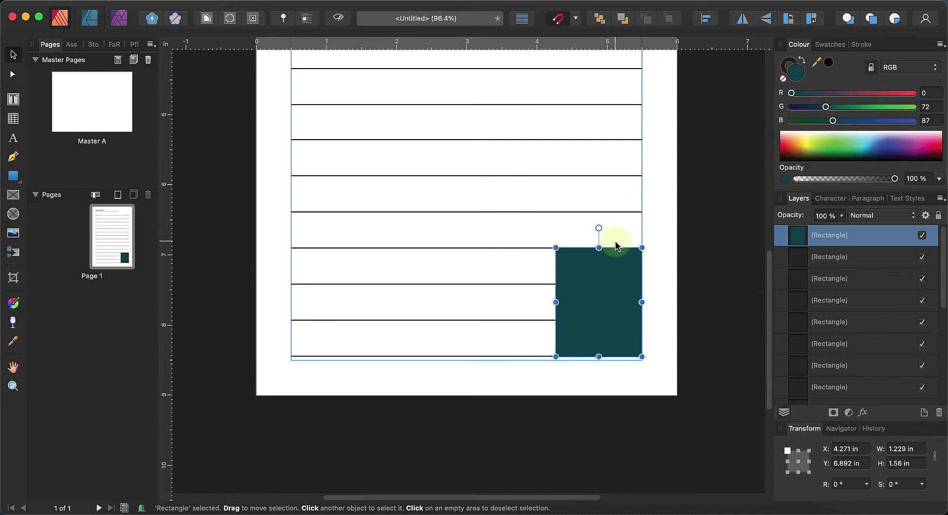
left_click(593, 296)
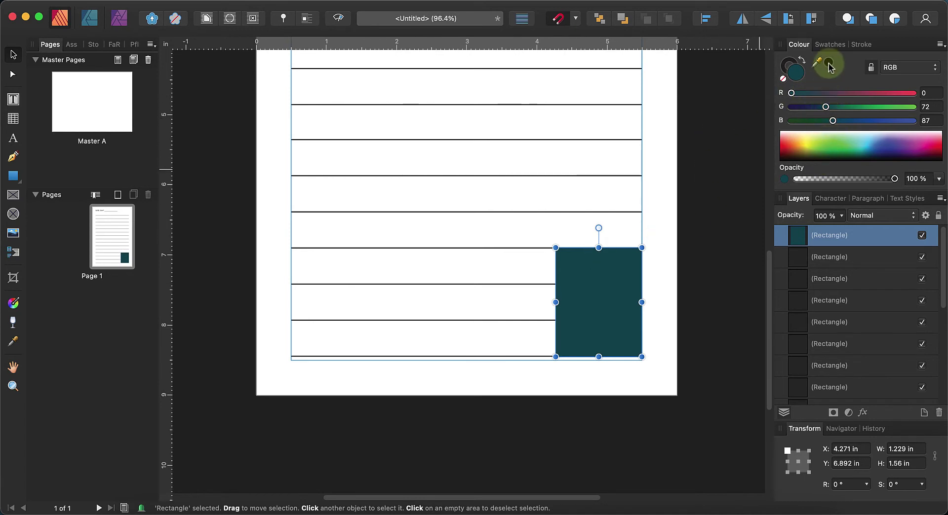
Step: Fill the rectangle with the recently used light grey
left_click(830, 45)
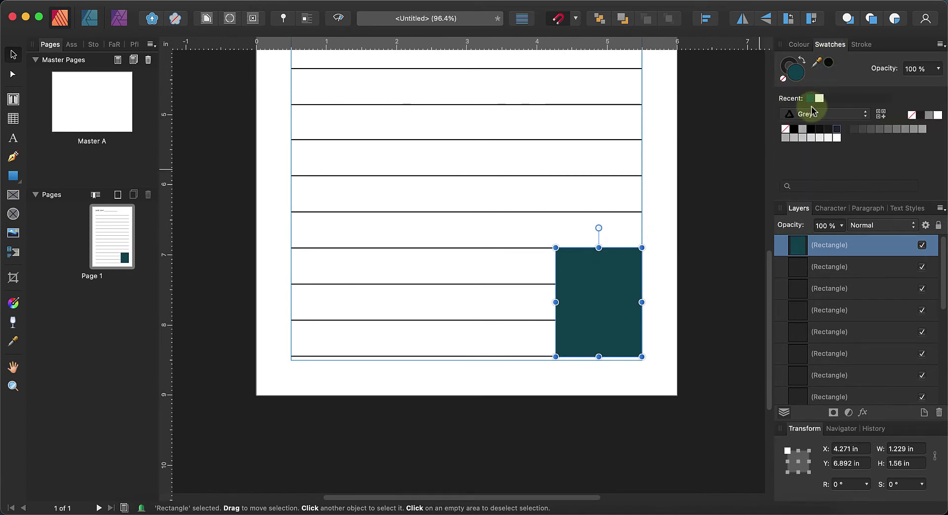
left_click(819, 98)
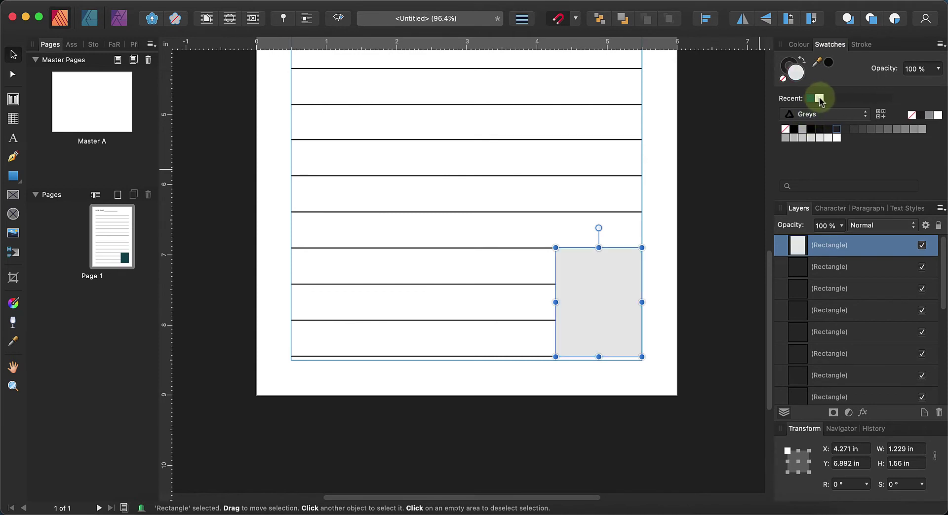
Step: Fill the lower-right rectangle with black from the Greys palette and reduce its colour opacity to 41%
left_click(793, 129)
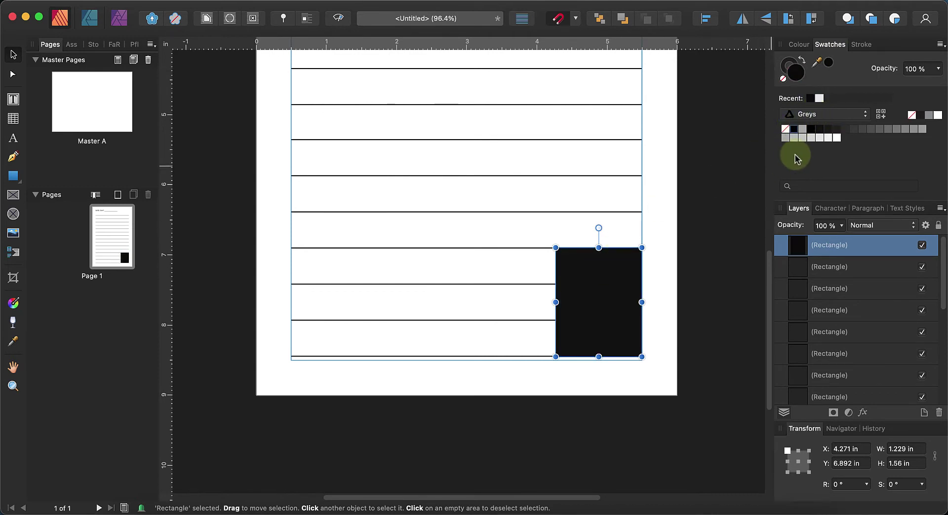
left_click(938, 73)
left_click_drag(919, 84, 875, 84)
left_click(669, 217)
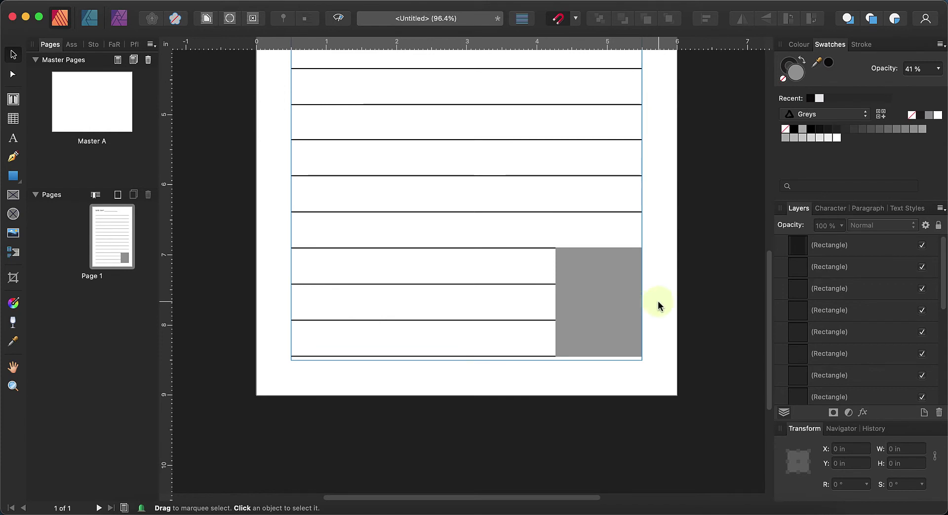
Step: Narrow the lower-right grey box to 1.067 in by moving its left edge away from the line ends
scroll(642, 302, "up", 3)
scroll(595, 358, "down", 3)
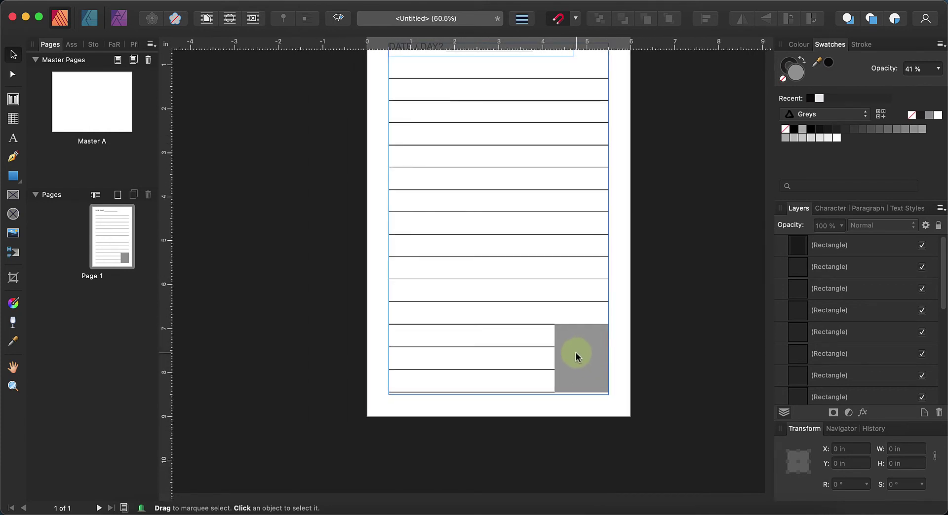
scroll(575, 352, "up", 2)
left_click(544, 392)
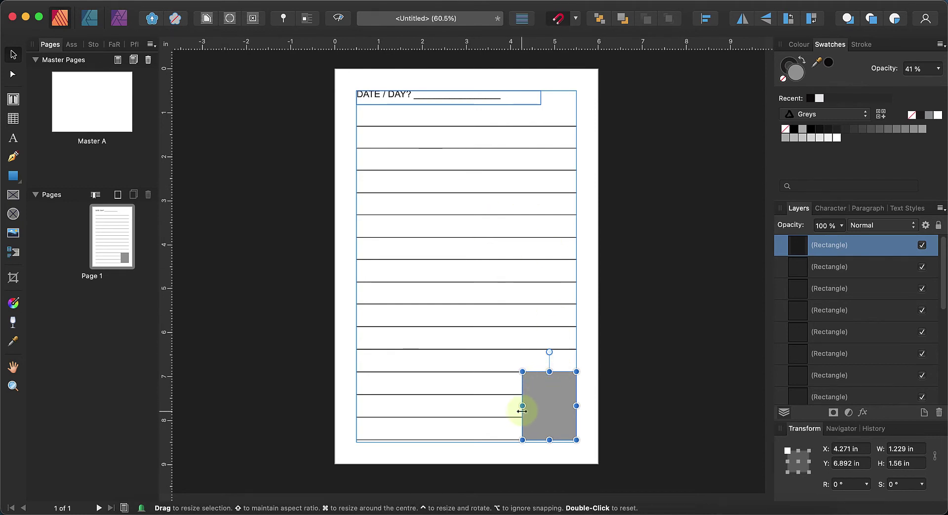
left_click_drag(523, 412, 530, 411)
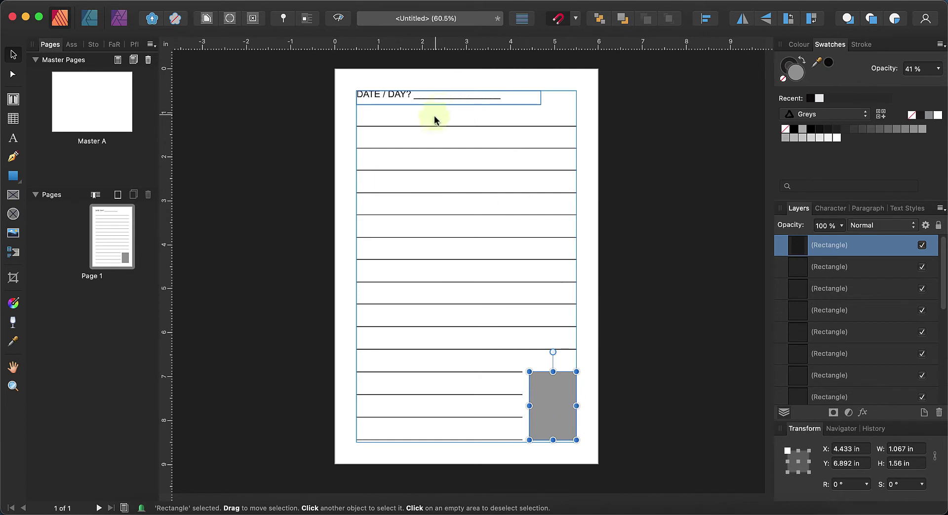
Step: Place a copy of the grey box against the left margin near the page top and trim the first line to the copy's right edge
left_click_drag(540, 389, 372, 166)
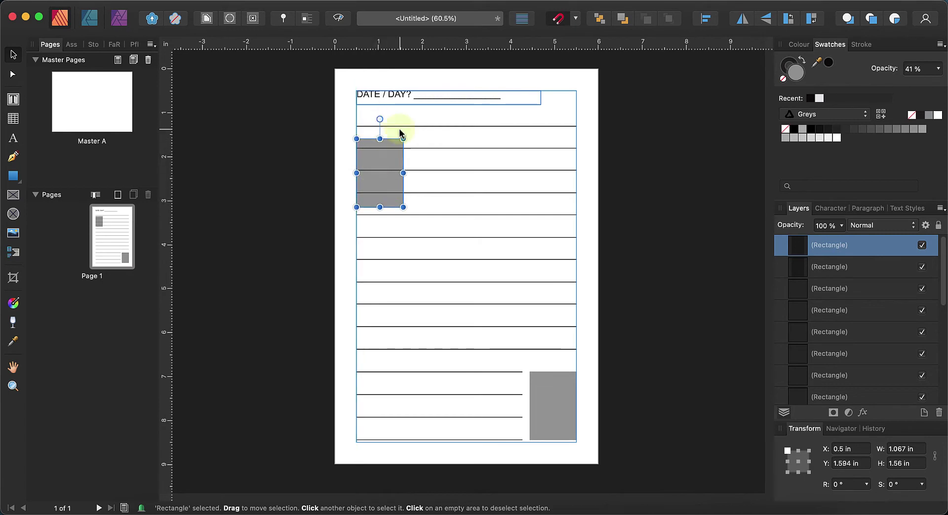
left_click(402, 127)
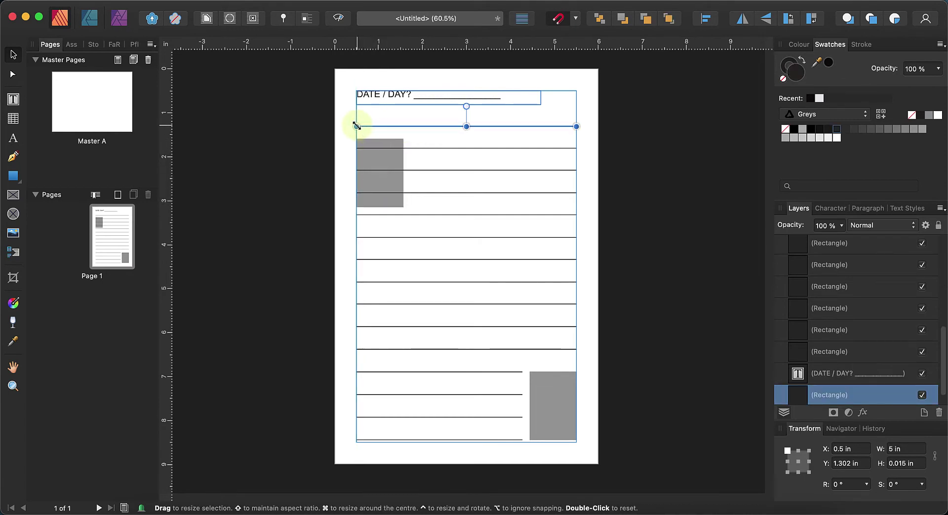
scroll(355, 126, "up", 6)
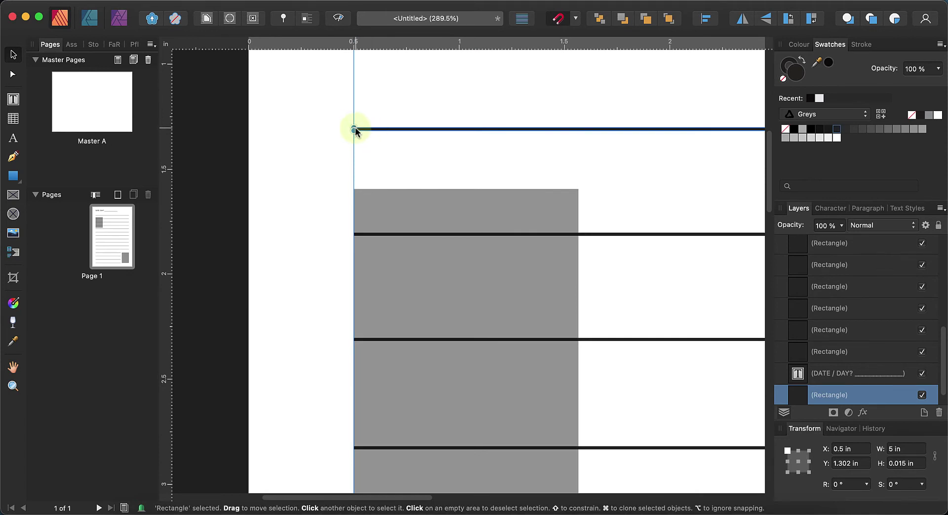
left_click_drag(353, 127, 578, 138)
Step: Raise the copied box to the first line and shorten the second and third lines to 3.933 in, starting at its right edge
left_click_drag(529, 211, 531, 148)
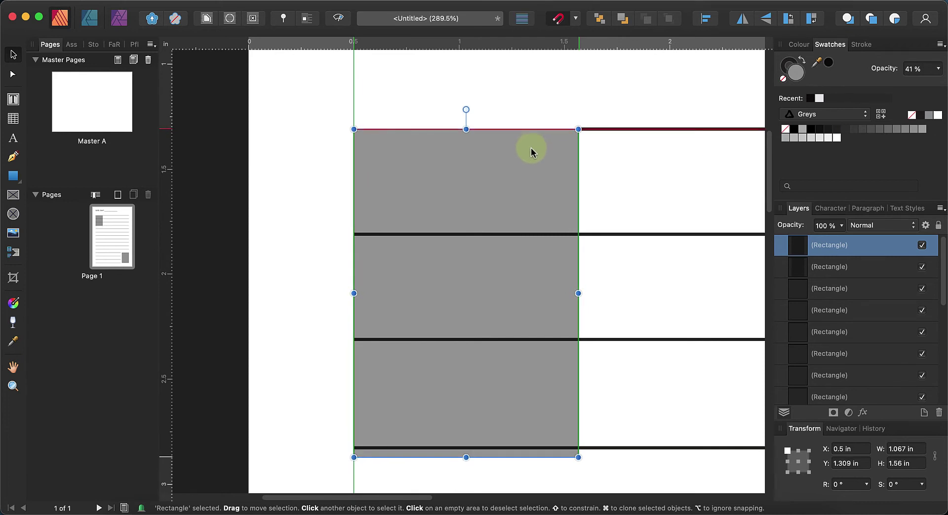
left_click(607, 233)
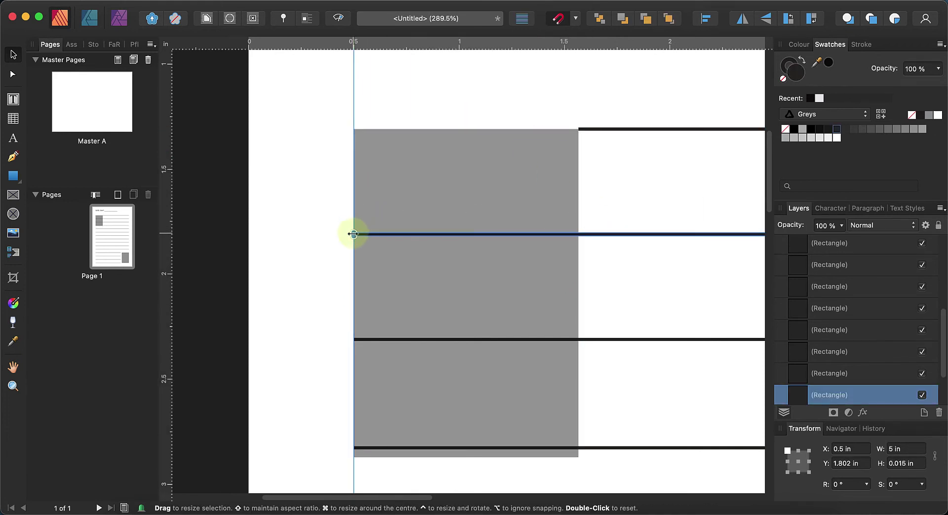
left_click_drag(354, 234, 578, 234)
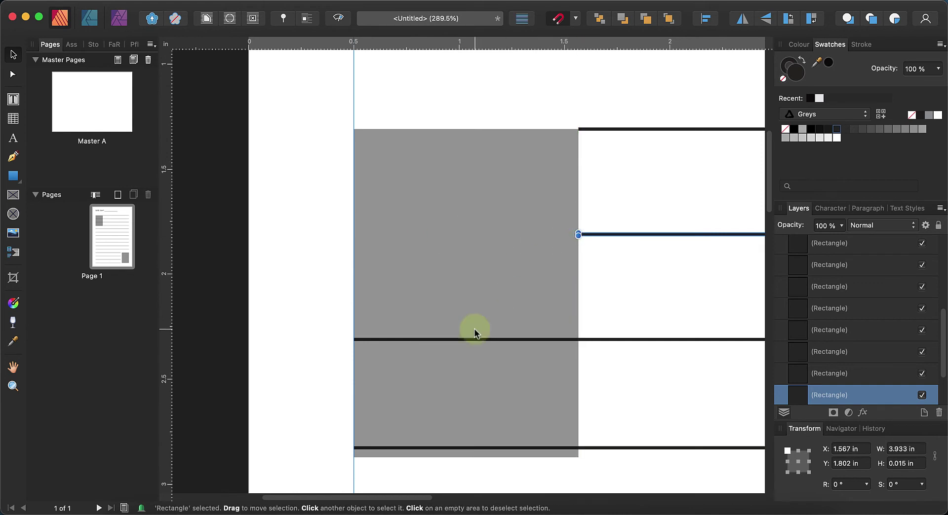
left_click(597, 339)
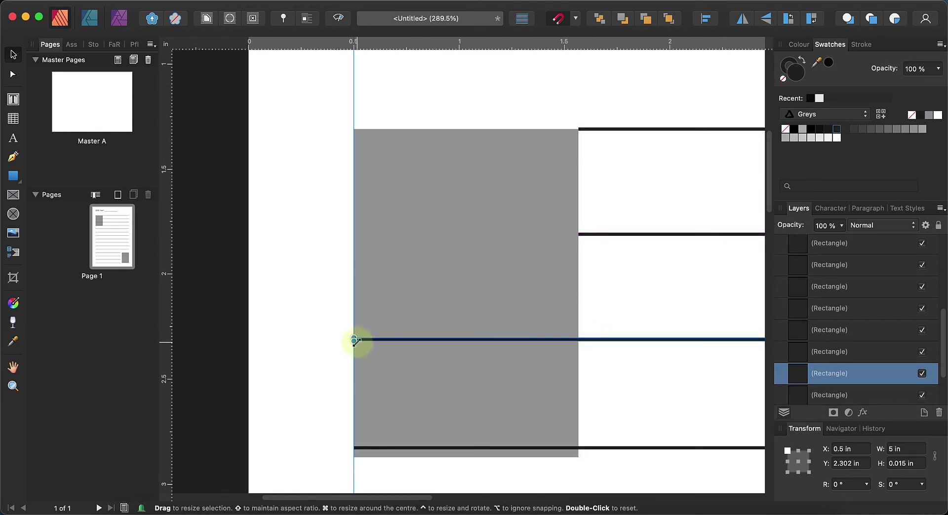
left_click_drag(354, 340, 578, 340)
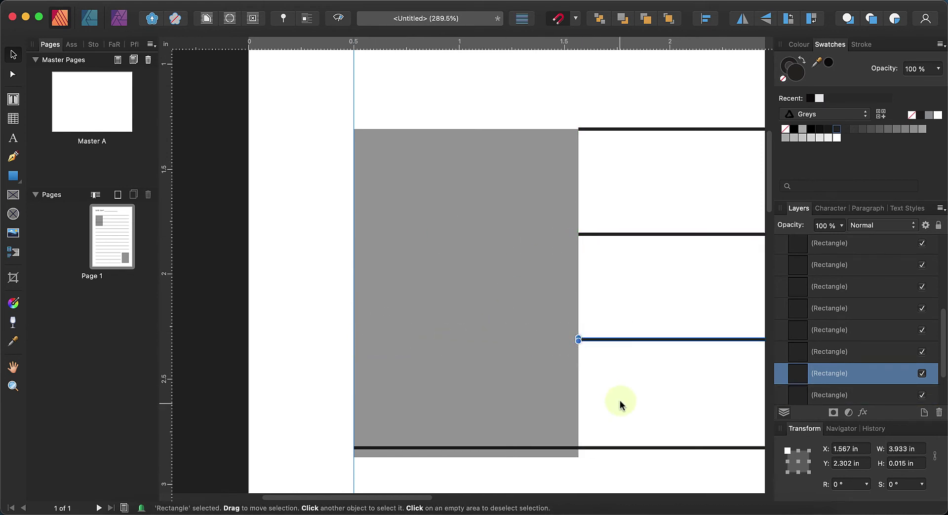
Step: Move the upper-left grey box up along the left margin, below the heading, to Y 0.965 in
left_click_drag(531, 363, 529, 301)
scroll(508, 261, "up", 3)
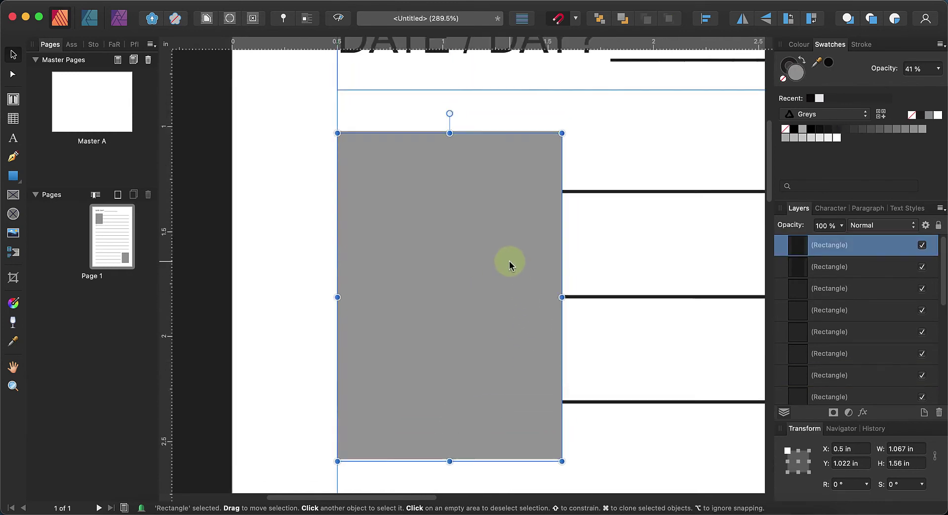
left_click_drag(438, 303, 439, 260)
left_click_drag(518, 266, 500, 302)
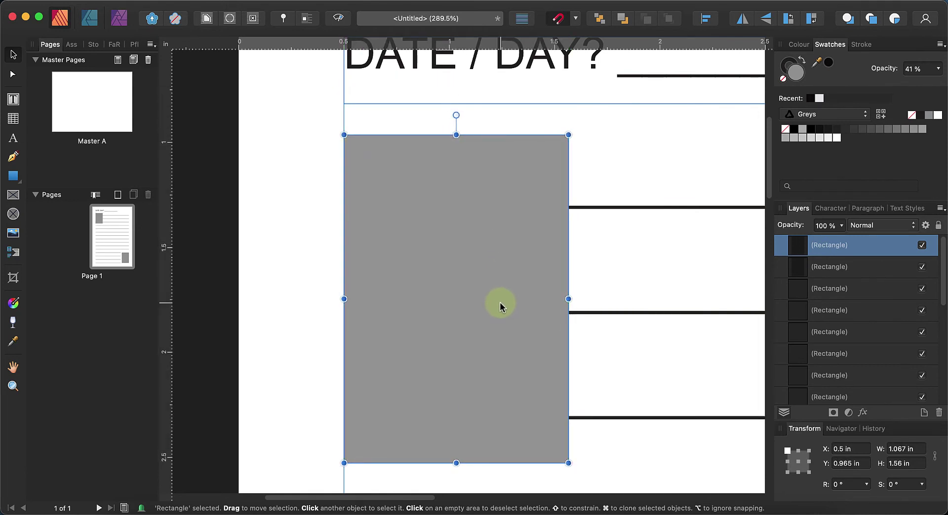
Step: Examine the whole page, comparing the two grey boxes and the ends of the lines beside them
scroll(500, 303, "down", 3)
scroll(499, 304, "down", 5)
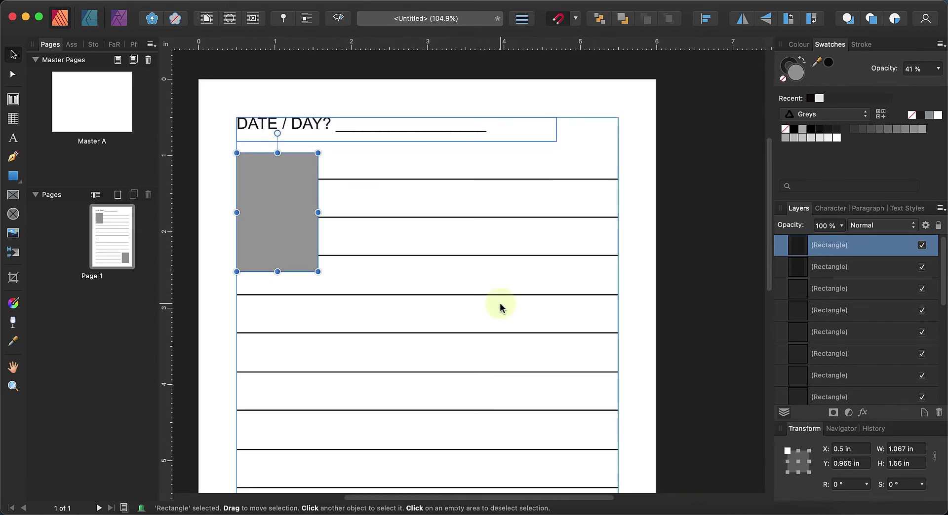
scroll(500, 306, "down", 3)
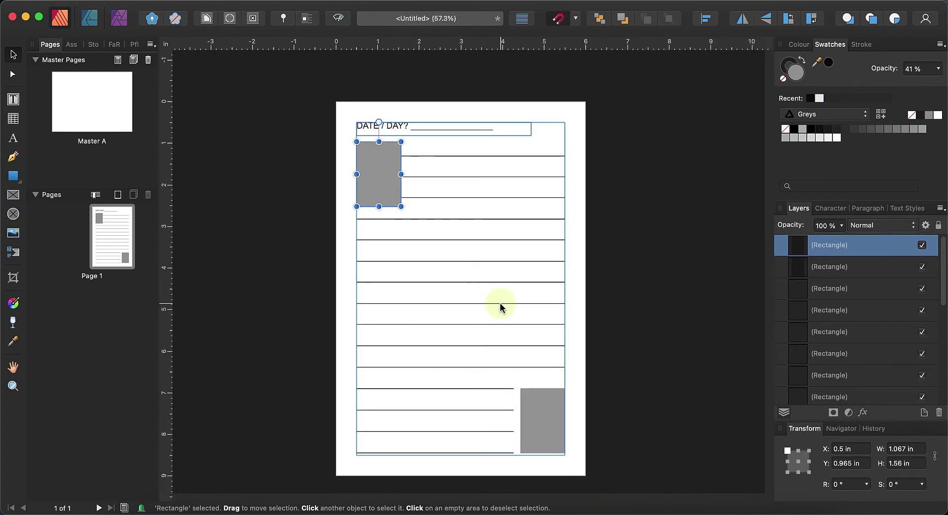
left_click(614, 244)
left_click(556, 419)
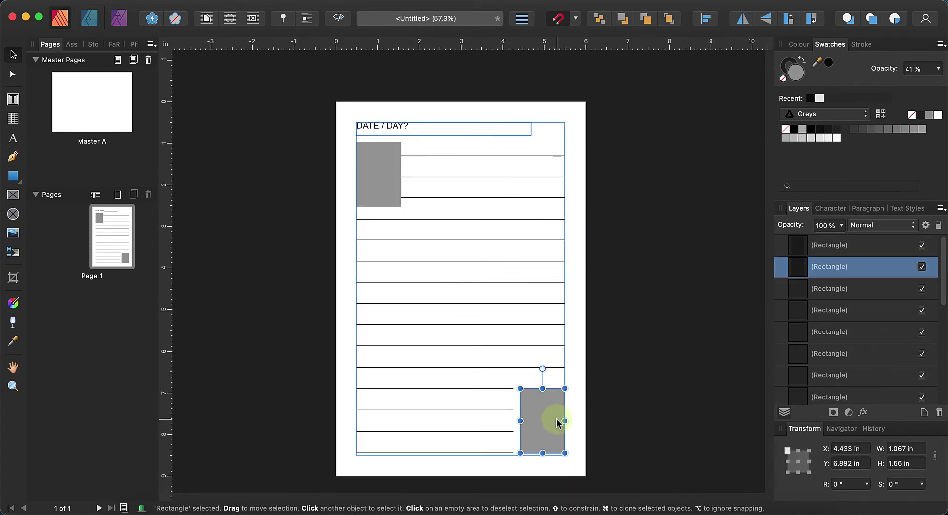
left_click(381, 180)
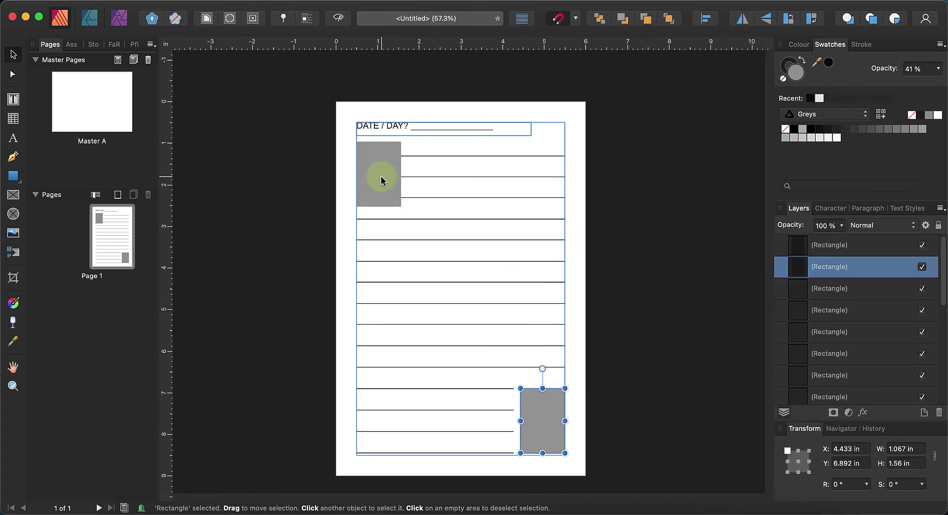
left_click(443, 157)
left_click_drag(398, 157, 401, 155)
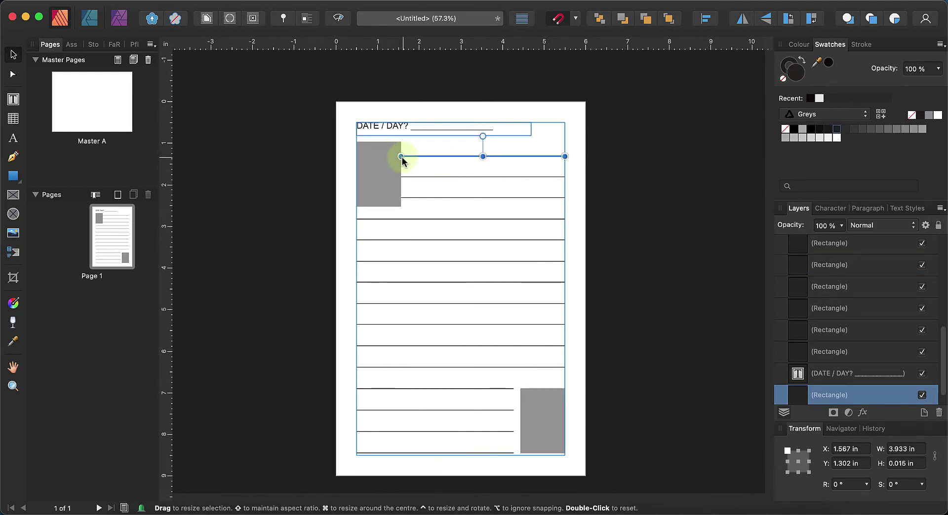
left_click(550, 440)
Step: Shorten the top three lines to 3.897 in from the left, leaving a small gap beside the upper-left box
scroll(456, 243, "up", 5)
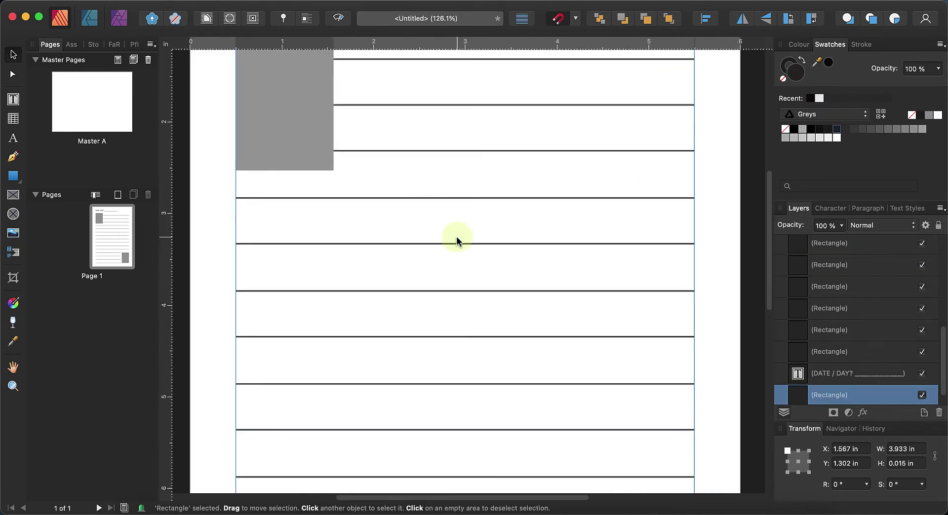
scroll(395, 188, "up", 3)
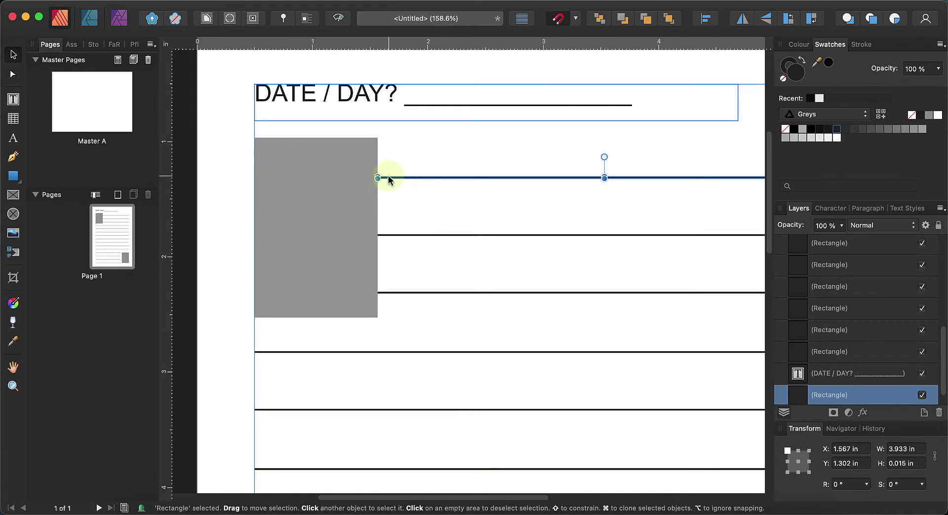
scroll(388, 176, "up", 5)
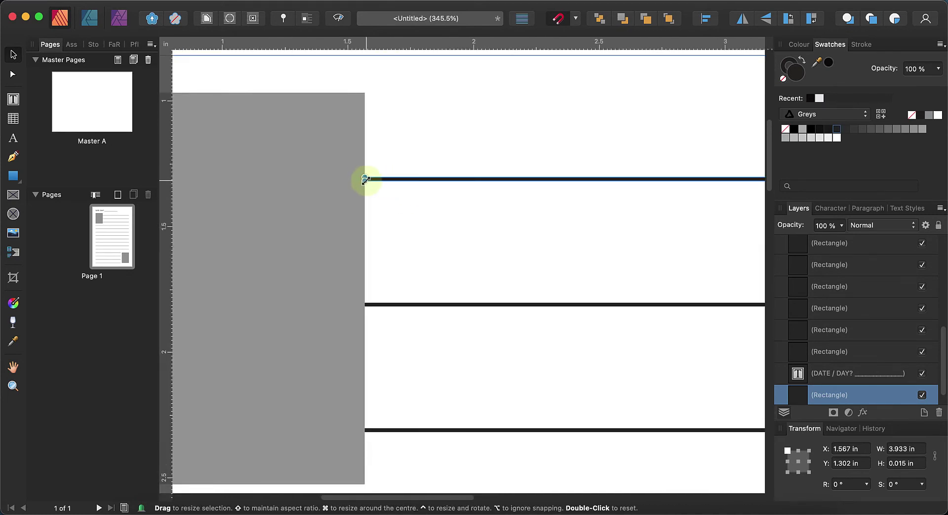
left_click_drag(364, 178, 373, 178)
left_click(373, 304)
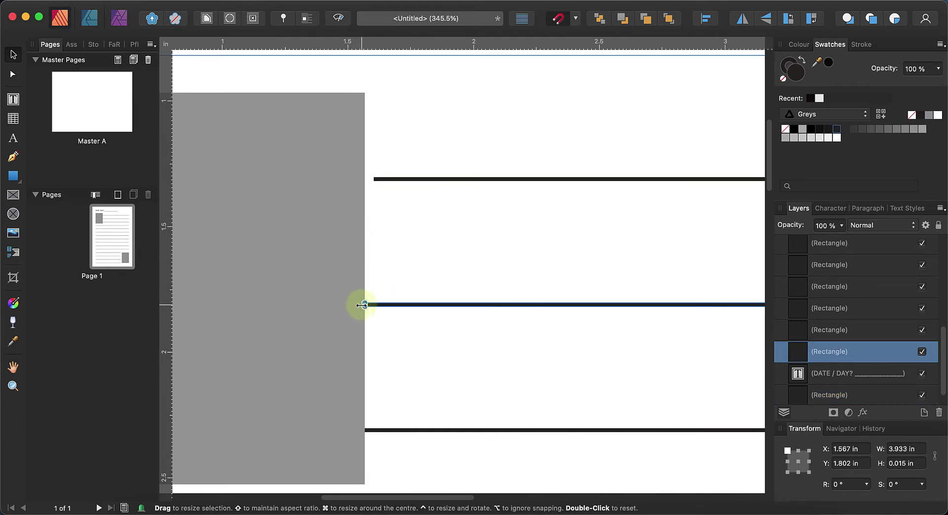
left_click_drag(363, 305, 373, 305)
left_click(390, 431)
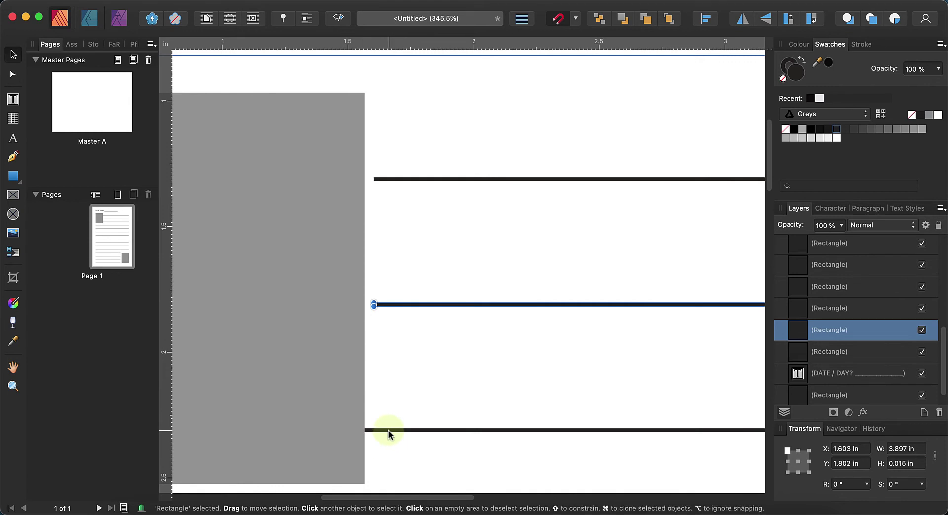
left_click_drag(363, 431, 374, 431)
left_click(443, 360)
Step: Review the page from the heading and upper-left box down to the lower-right box and its neighbouring lines
scroll(444, 362, "down", 5)
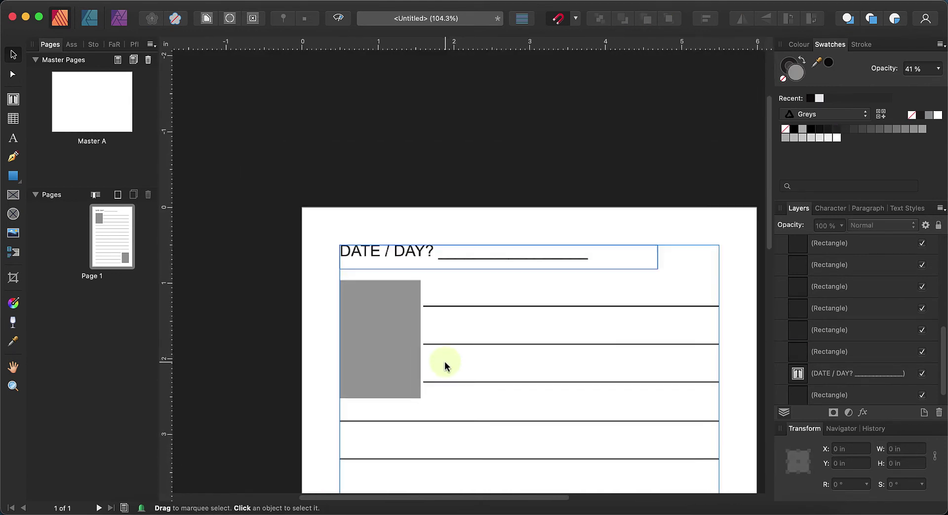
scroll(445, 358, "down", 5)
scroll(444, 357, "right", 2)
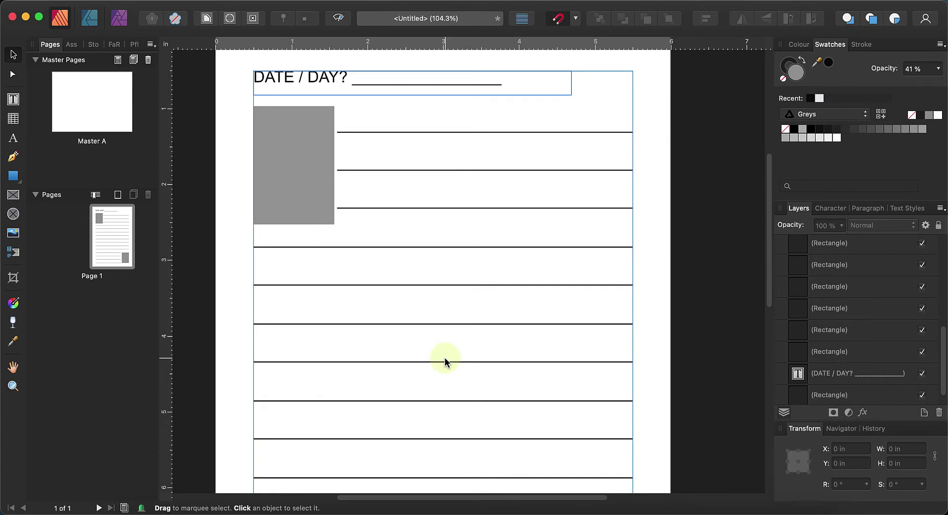
left_click(309, 159)
scroll(511, 276, "up", 3)
scroll(511, 277, "left", 2)
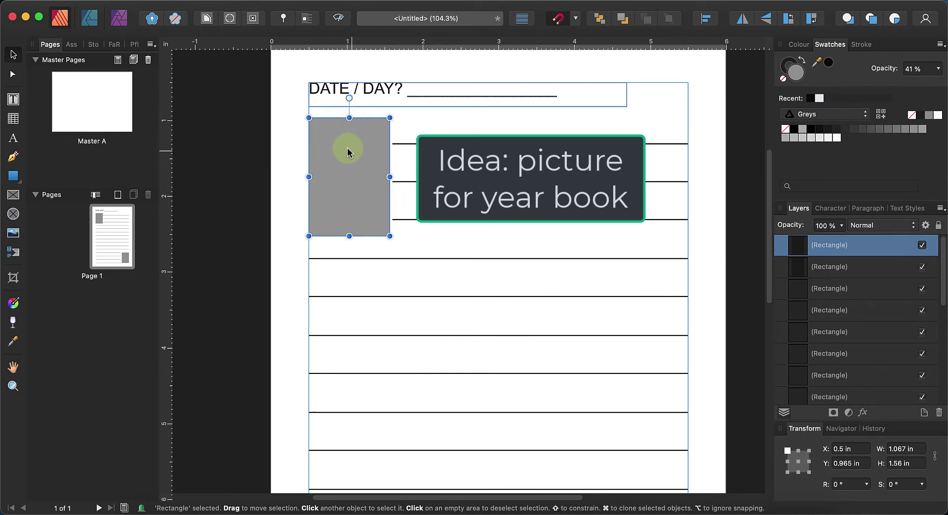
scroll(439, 264, "down", 10)
scroll(438, 262, "right", 2)
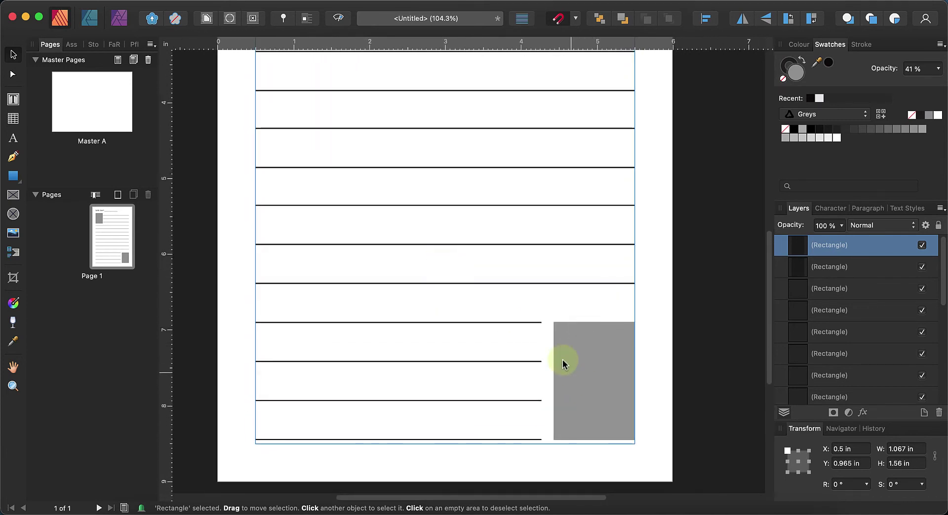
Step: Copy the lower-right grey box and paste it onto the left page of Master A
left_click(586, 383)
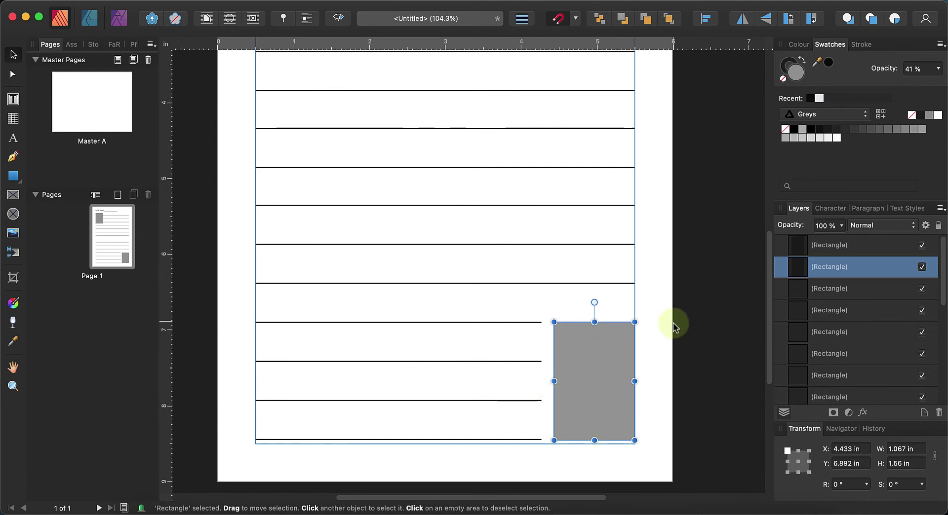
scroll(661, 334, "down", 2)
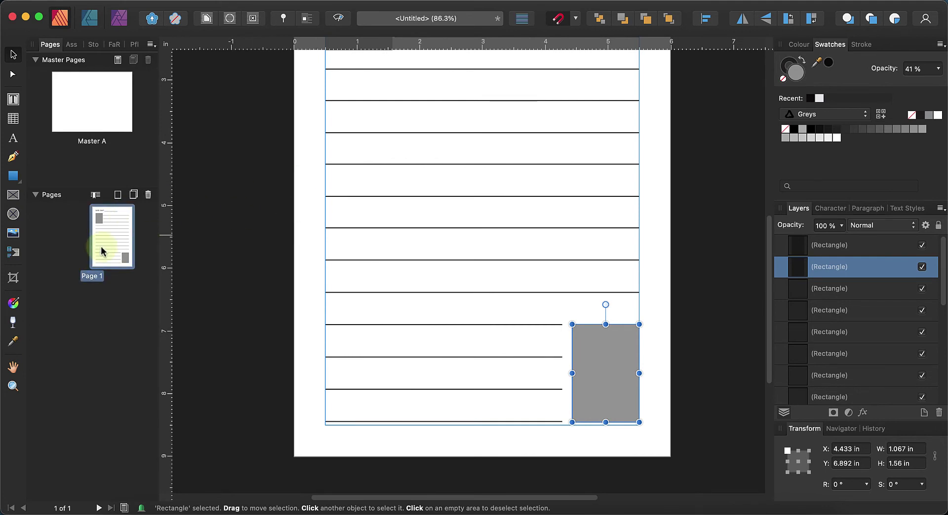
double_click(95, 90)
key("super+v")
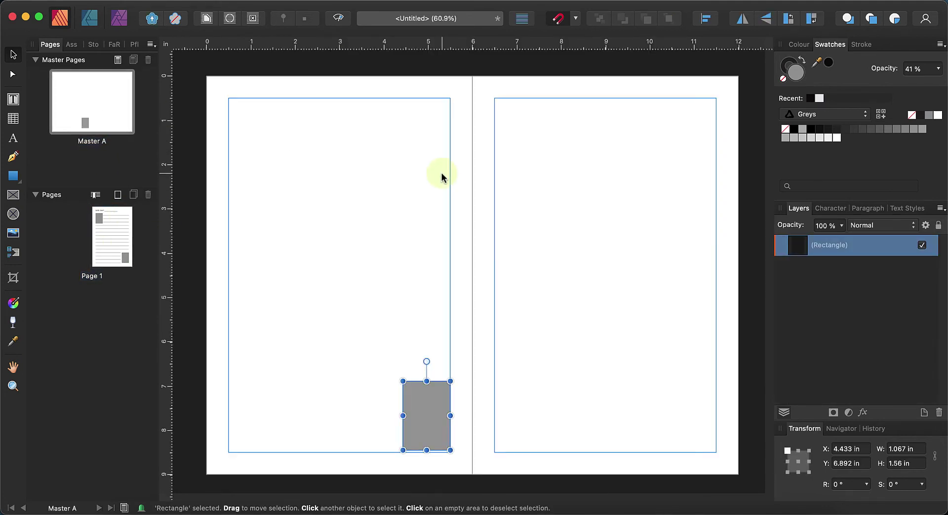
Step: Return to Page 1 and paste the copied grey box over the lower-right one
left_click(103, 243)
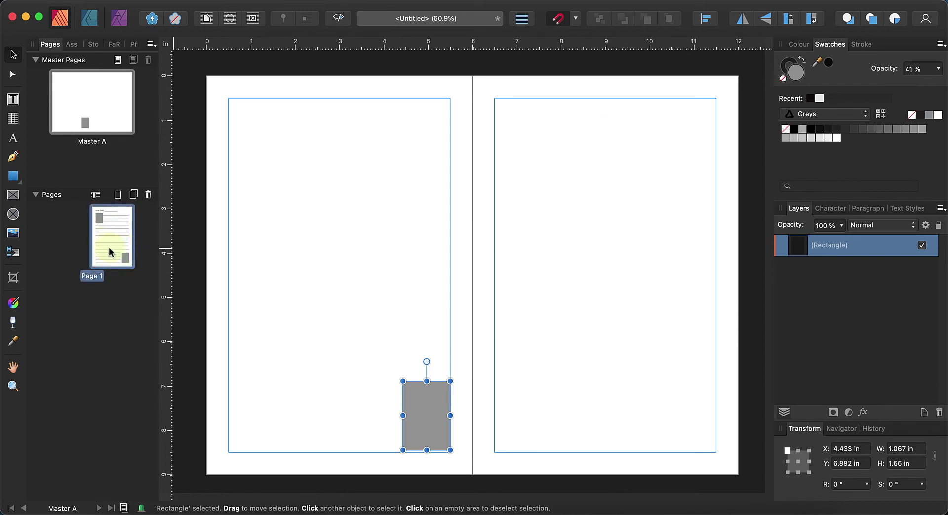
double_click(109, 247)
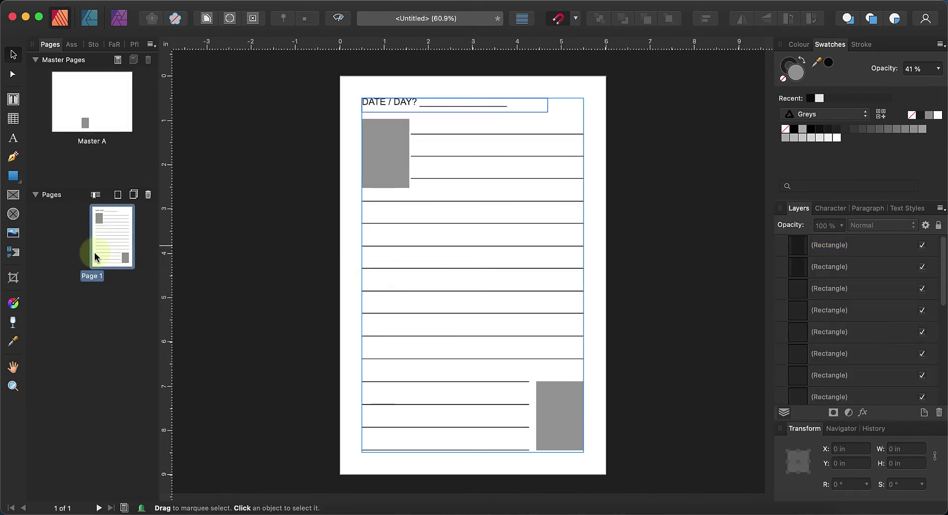
key("super+v")
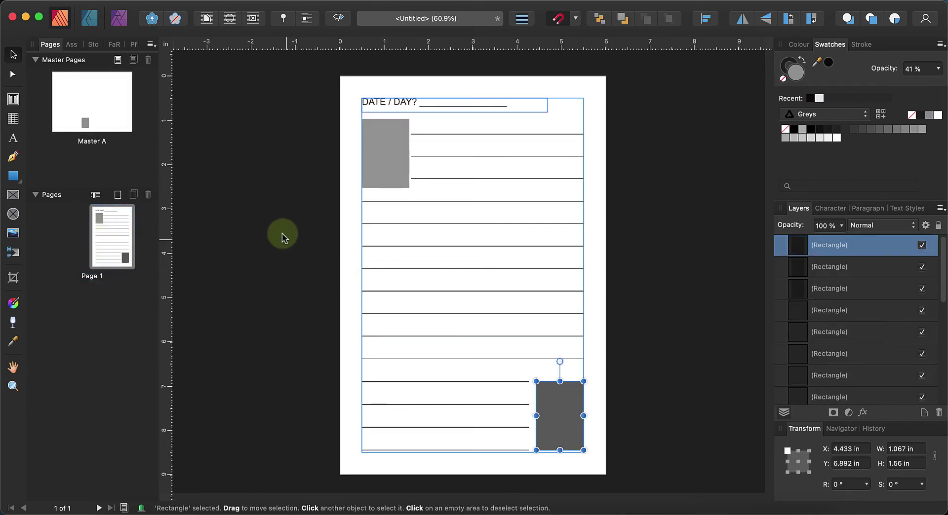
Step: Clear the extra grey box over Page 1's lower-right one and duplicate pages to create Pages 2 and 3
left_click(253, 224)
left_click(120, 250)
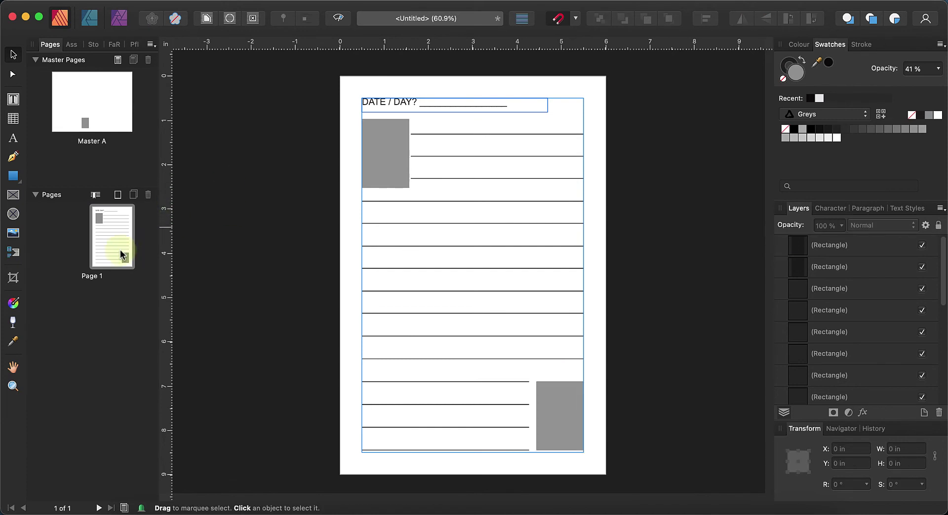
right_click(120, 249)
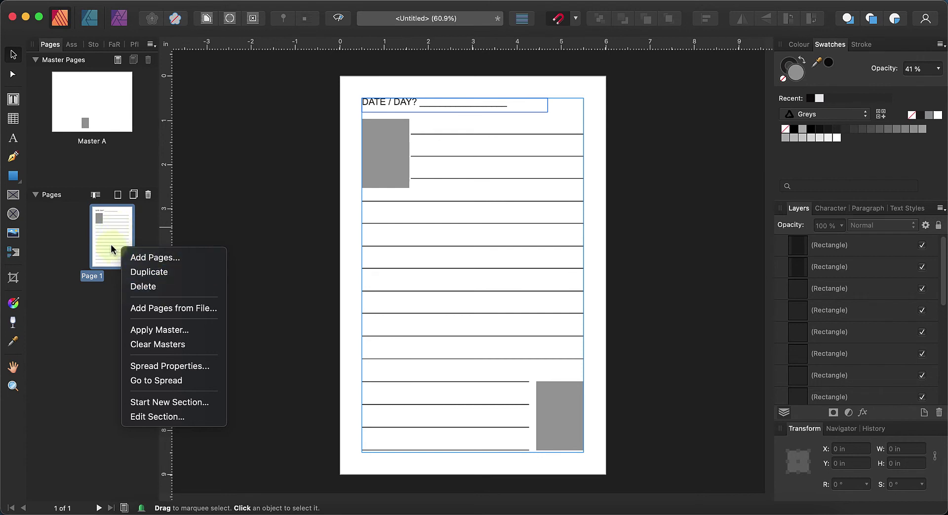
left_click(161, 274)
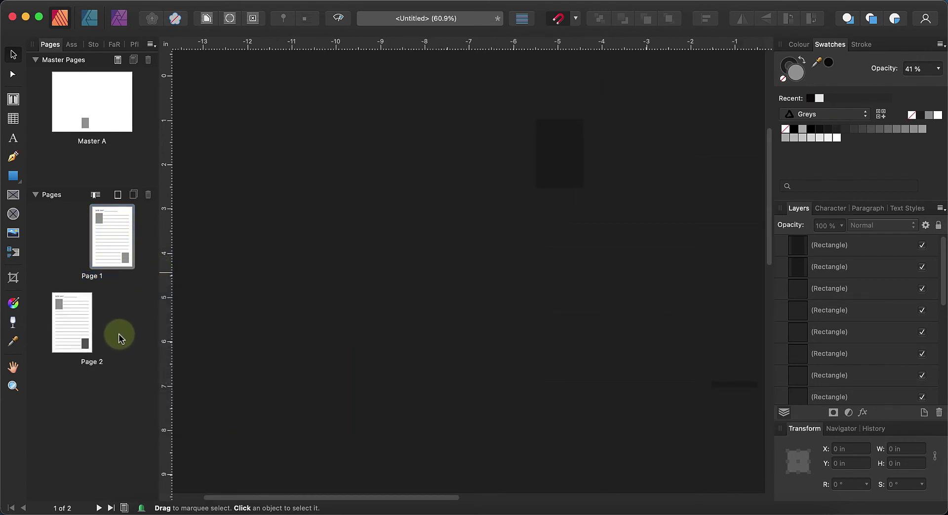
left_click(74, 307)
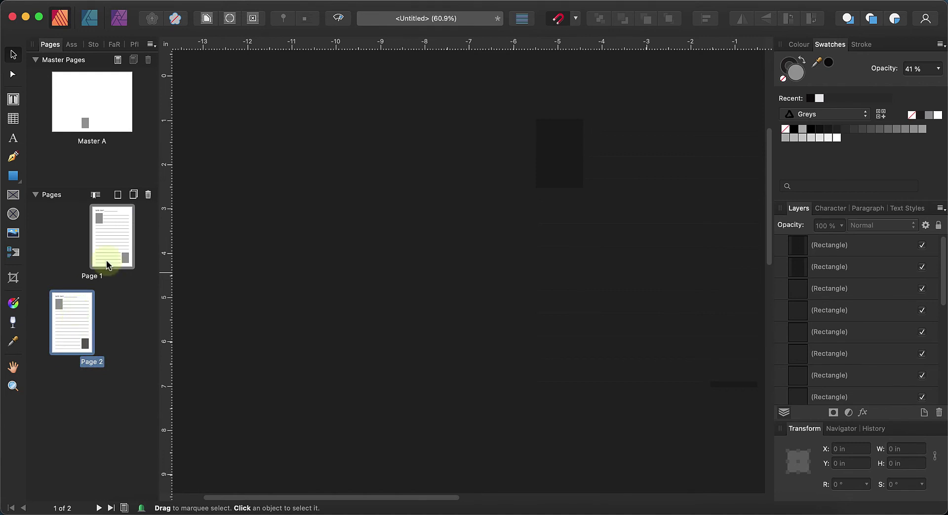
left_click(134, 195)
Step: Open the Pages 2,3 spread, delete the overlapping grey box in Page 2's lower-right corner, and compare it with Page 3's box
left_click(117, 240)
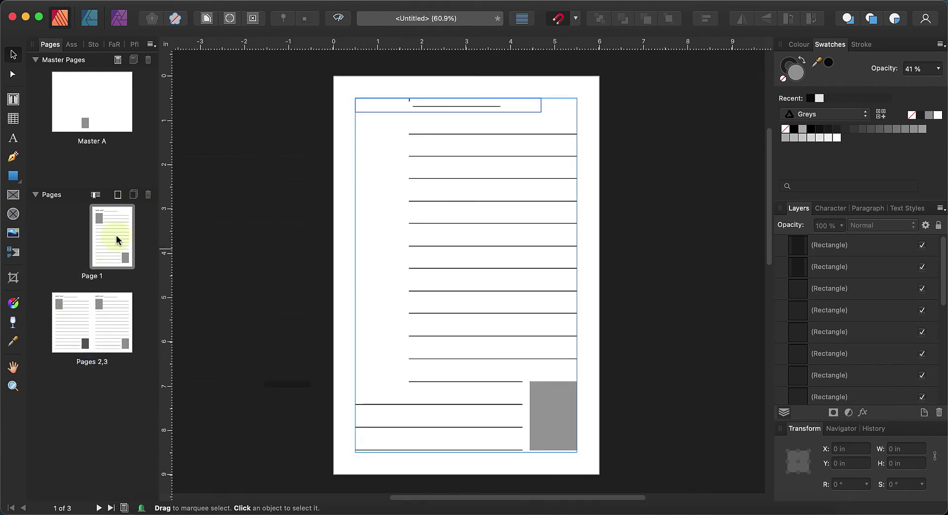
left_click(106, 233)
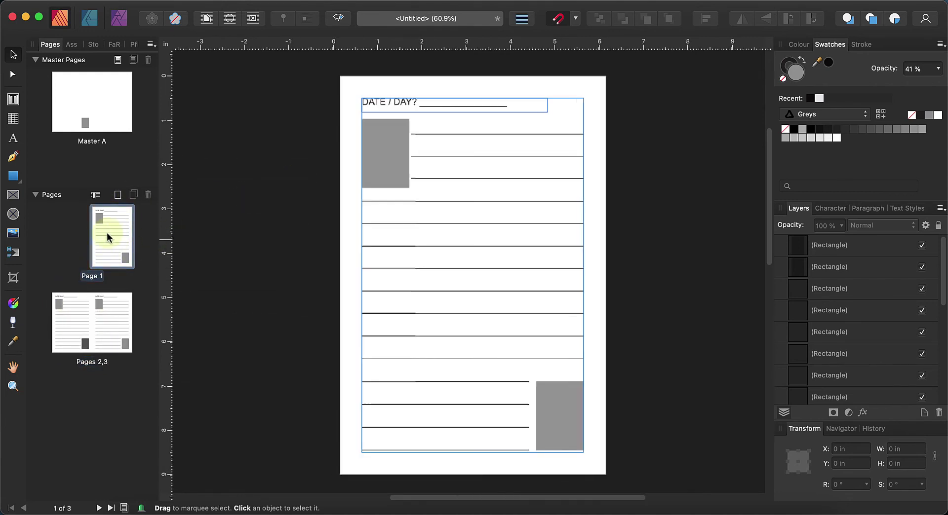
left_click(64, 320)
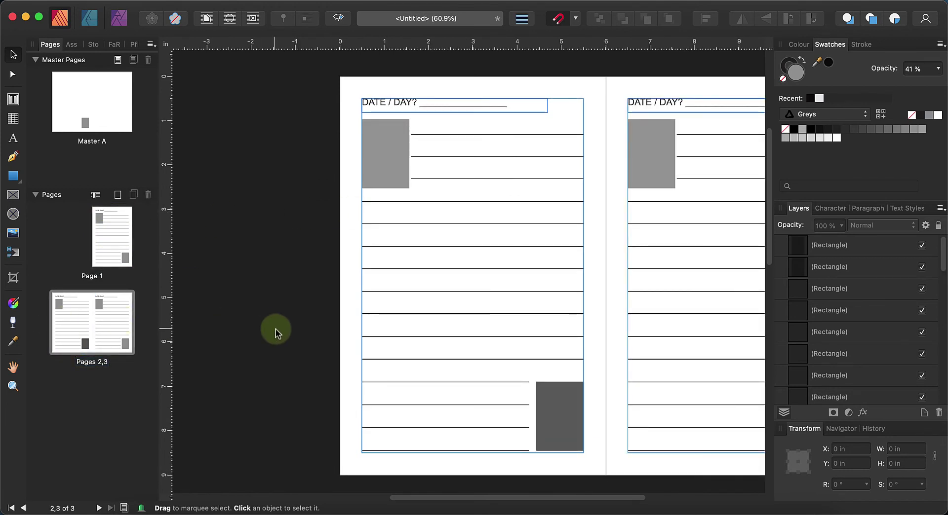
left_click(555, 387)
key("Delete")
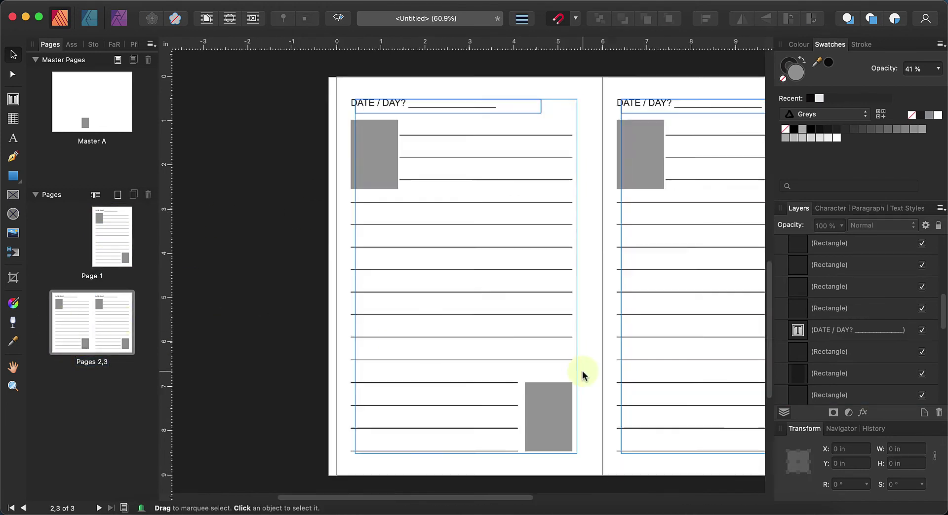
scroll(582, 372, "right", 5)
left_click(521, 412)
scroll(349, 363, "left", 2)
scroll(350, 363, "down", 1)
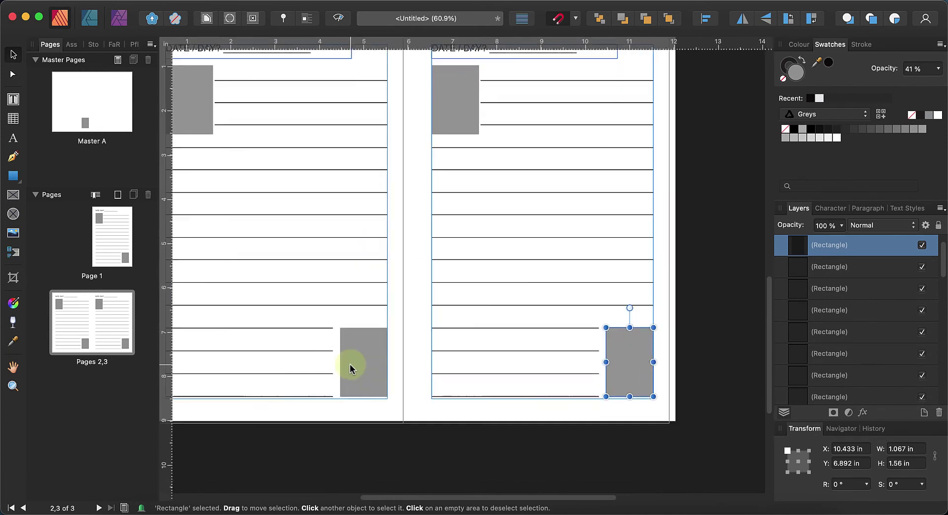
scroll(349, 363, "left", 1)
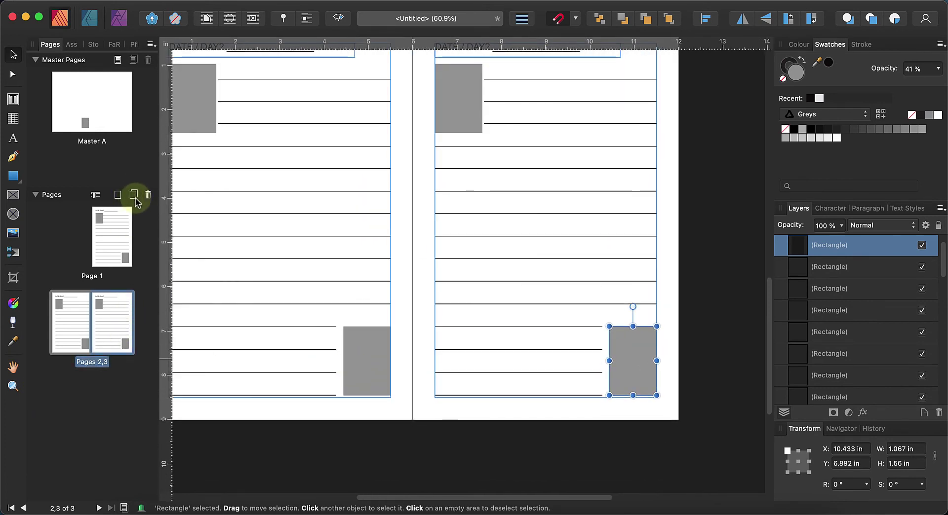
Step: Duplicate the selected page as Page 4 and remove the overlapping grey box in its lower-right corner
left_click(134, 195)
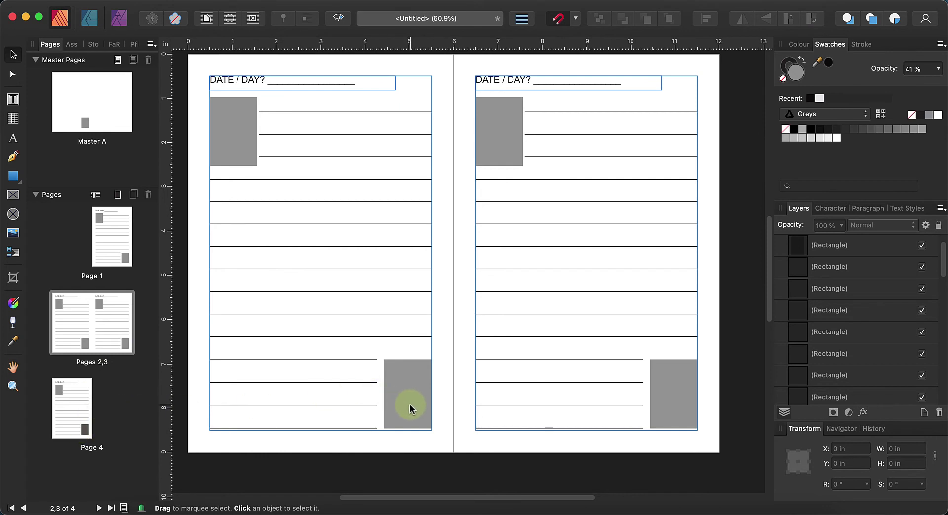
double_click(90, 420)
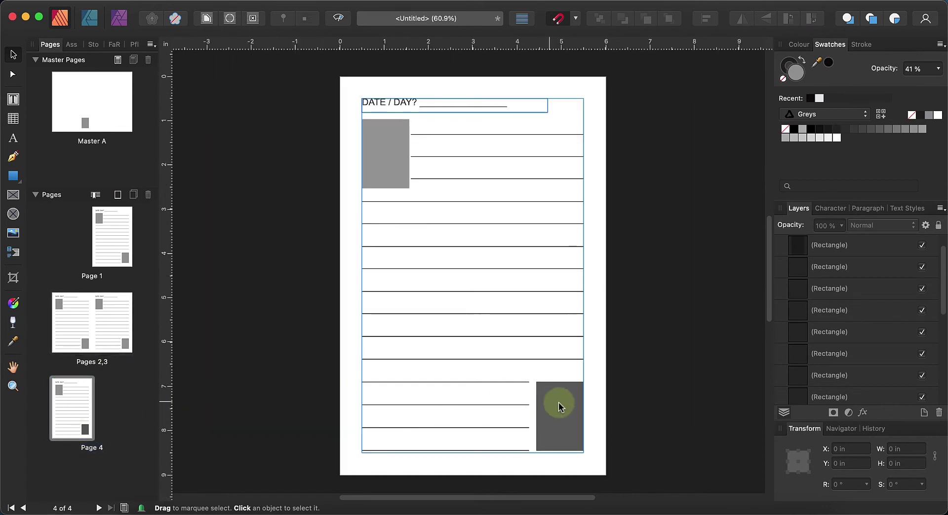
left_click(559, 402)
left_click(564, 408)
Step: Delete the grey box from the left page of Master A and open the Pages 2,3 spread to check the effect
left_click(74, 321)
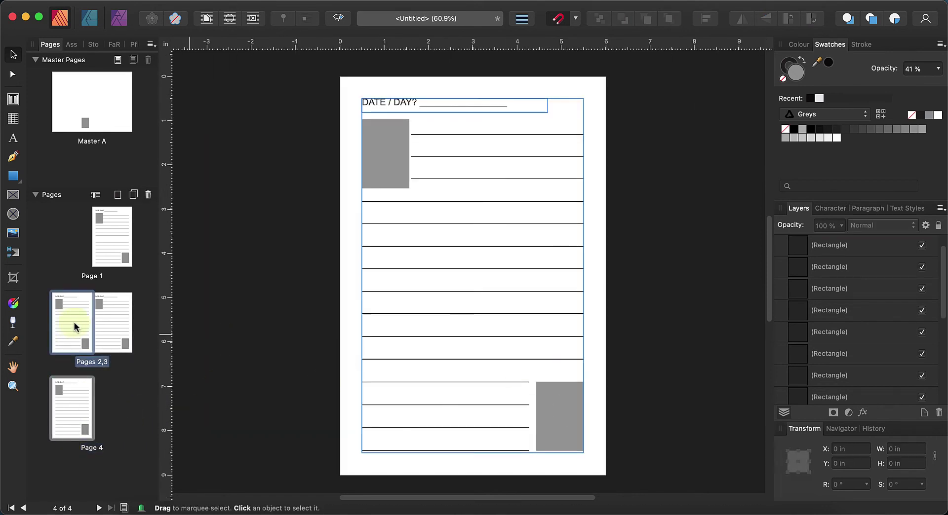
double_click(127, 241)
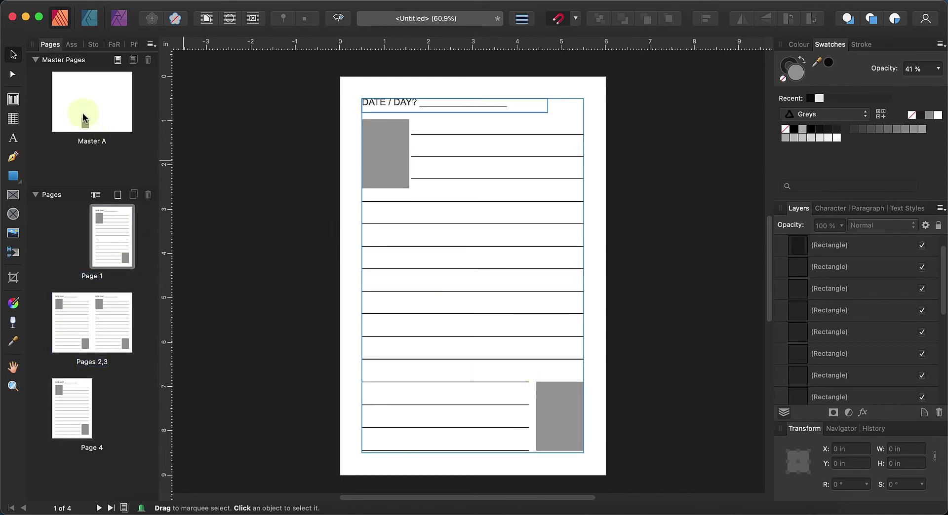
double_click(78, 109)
left_click(417, 406)
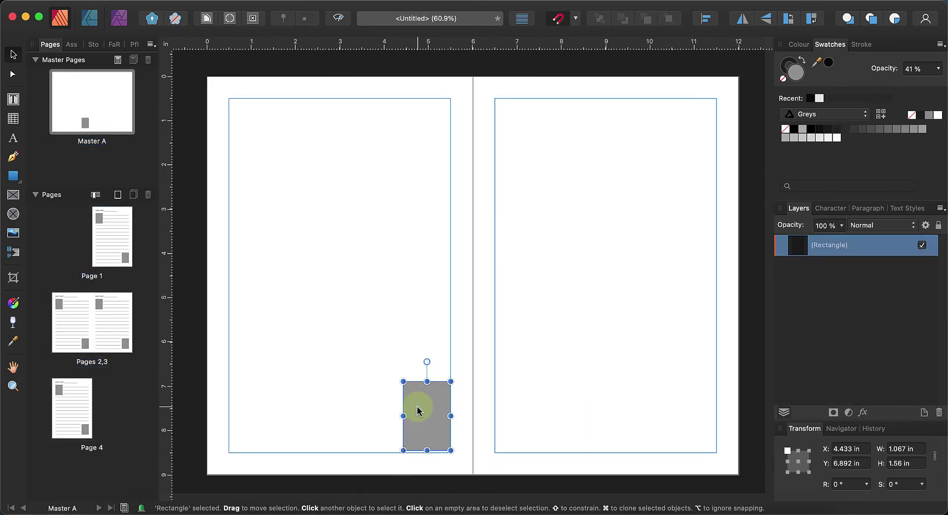
key("Delete")
double_click(70, 325)
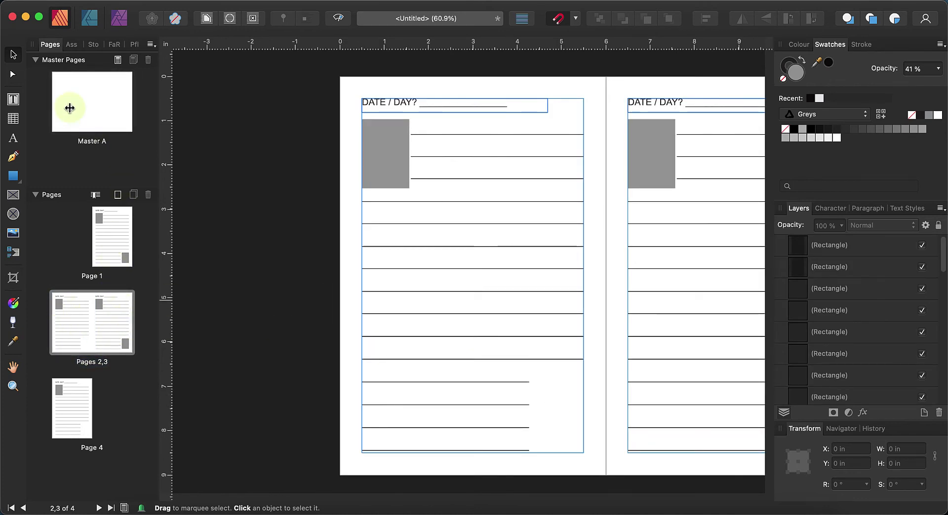
Step: Add a text frame about 3.8 × 1.8 in on the left page of Master A containing "MASTER!"
left_click(106, 109)
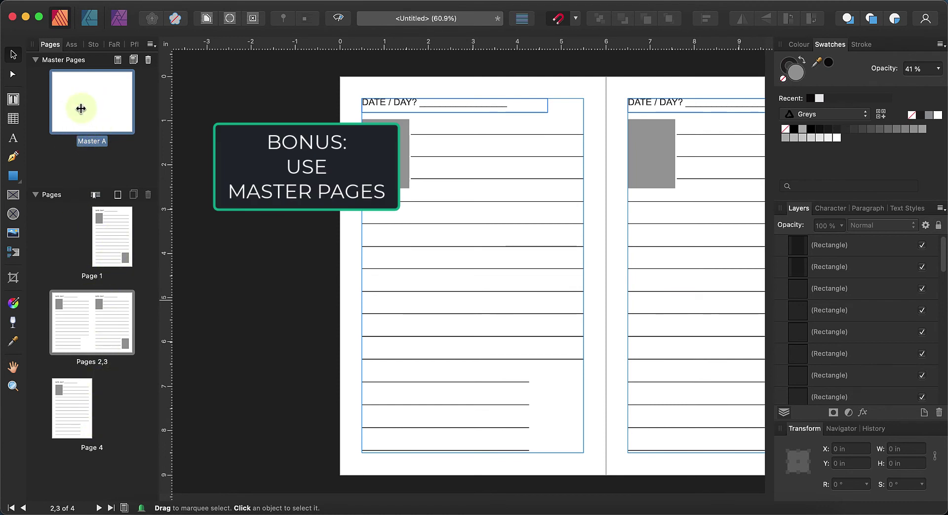
double_click(94, 84)
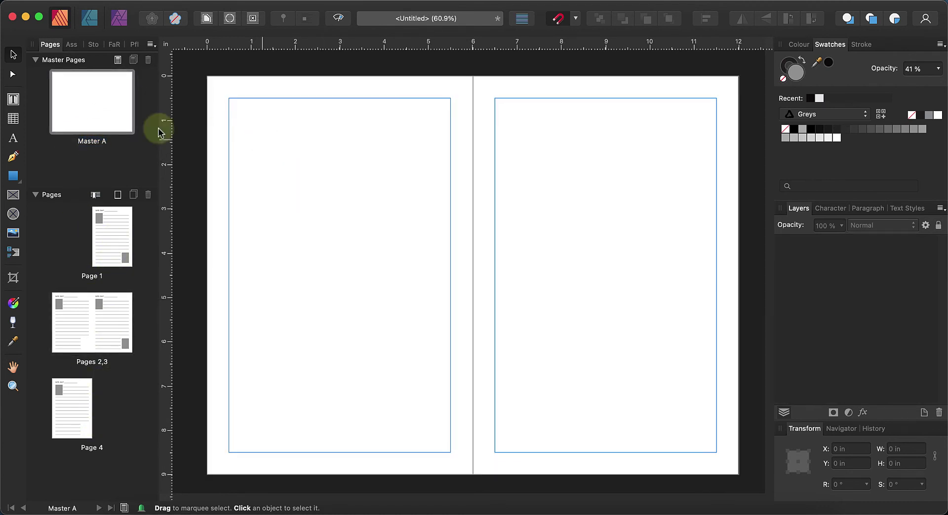
left_click(13, 100)
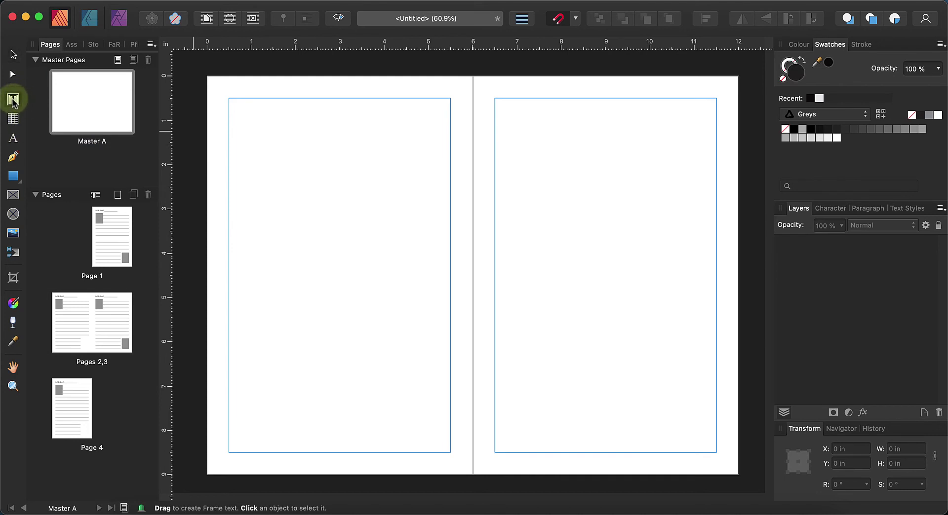
left_click_drag(258, 212, 427, 291)
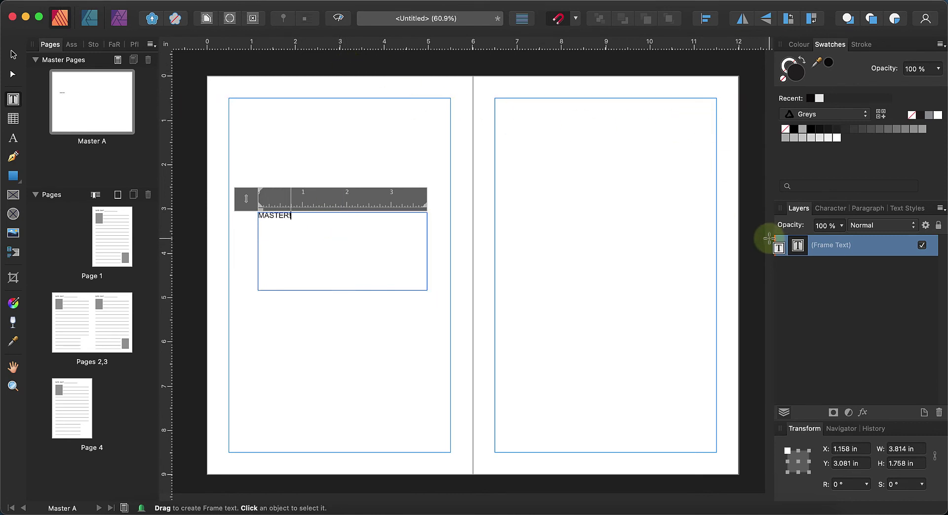
key("Escape")
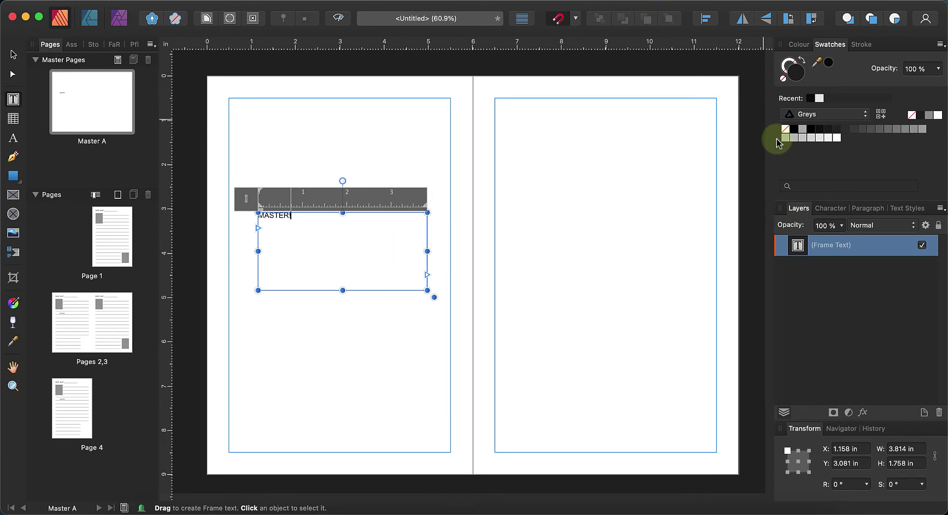
Step: Set the "MASTER!" text on Master A to 48 pt
left_click(837, 210)
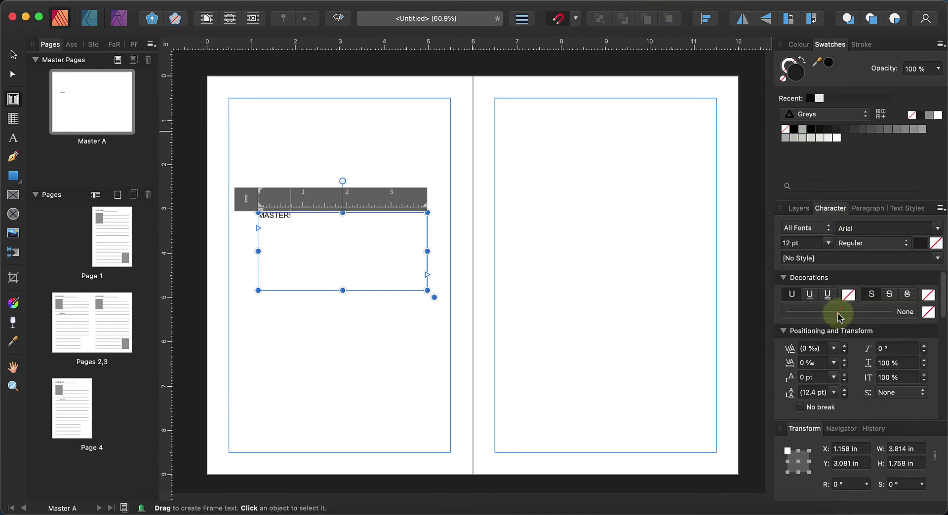
left_click(824, 245)
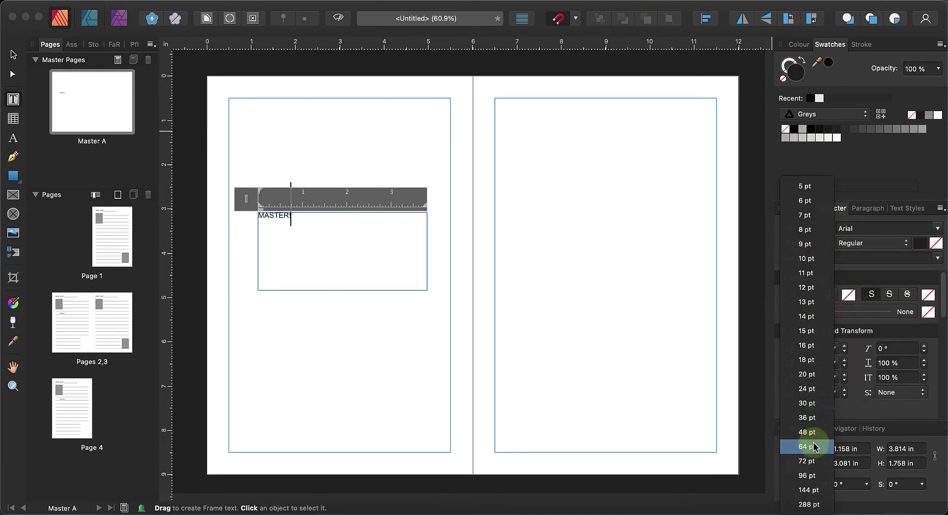
left_click(308, 215)
double_click(309, 215)
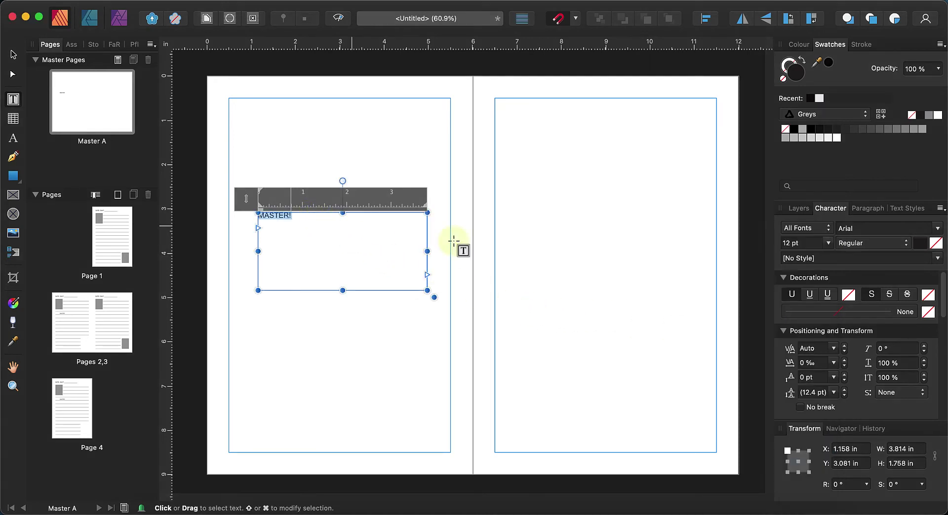
left_click(828, 243)
left_click(832, 264)
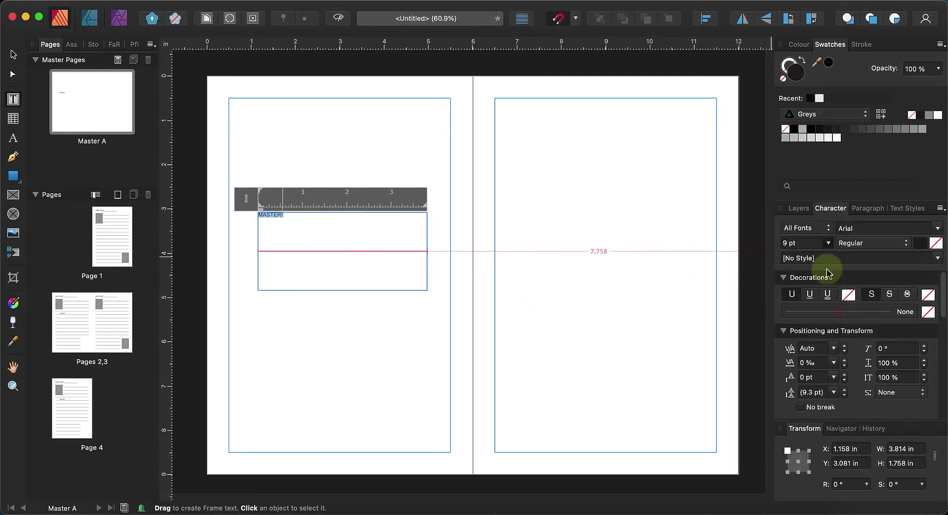
left_click(829, 243)
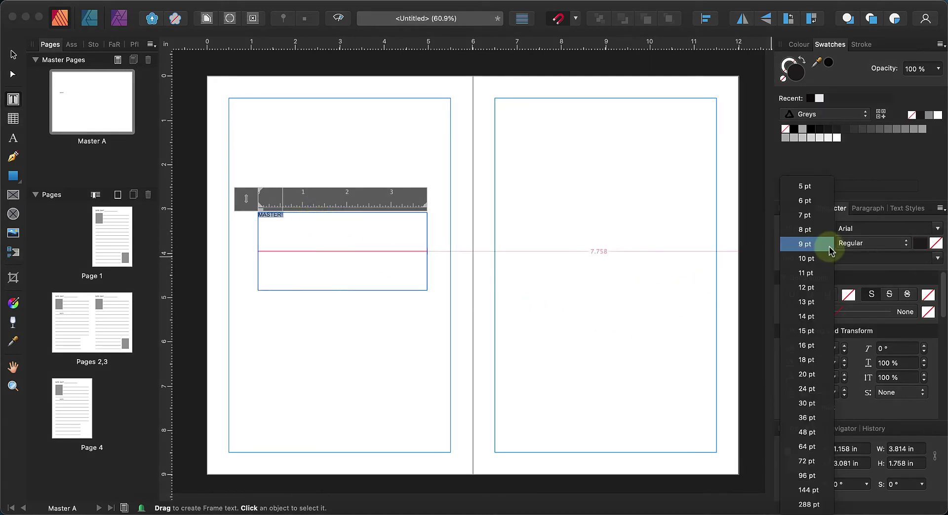
left_click(807, 432)
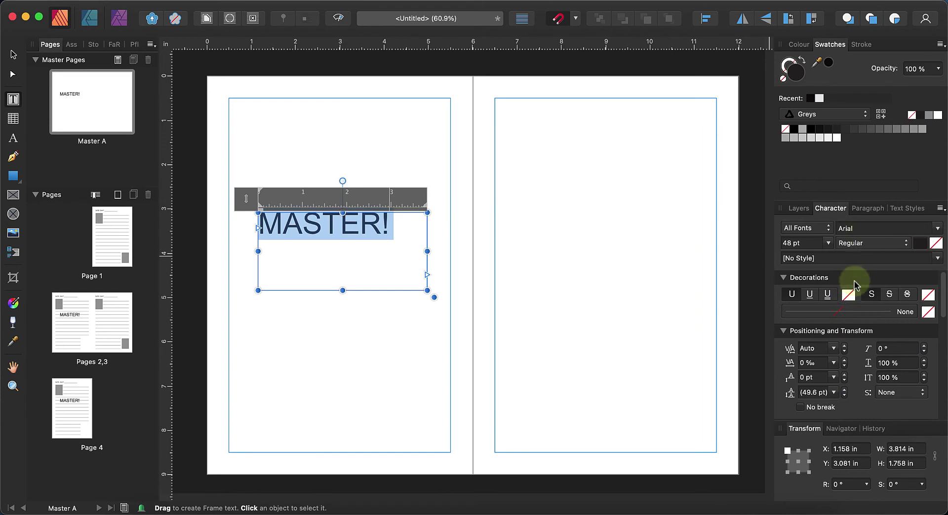
Step: Apply a double underline to the "MASTER!" text and centre-align it within its frame
left_click(809, 294)
left_click(829, 296)
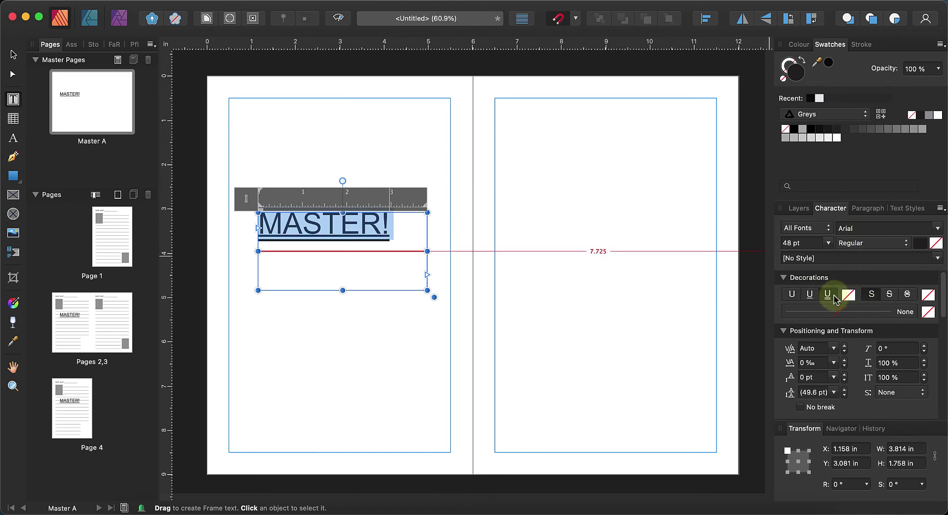
left_click(868, 208)
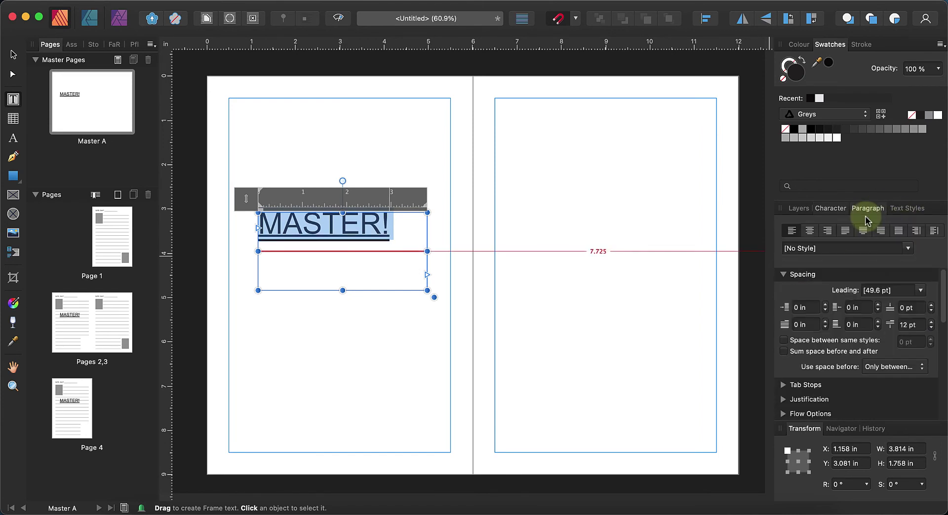
left_click(809, 231)
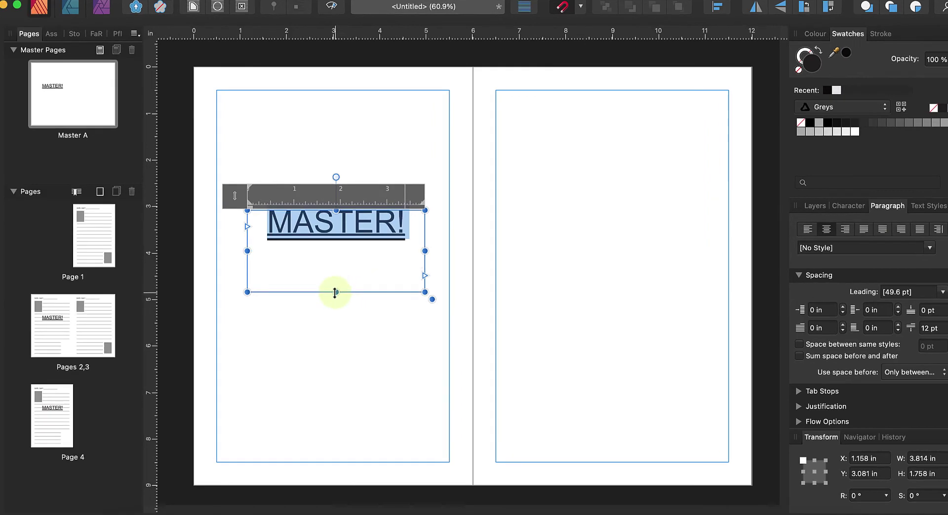
Step: Shorten the "MASTER!" frame to about 0.7 in, move it to mid-page, and compare Pages 2,3 and Page 1 with Master A
left_click_drag(334, 292, 359, 298)
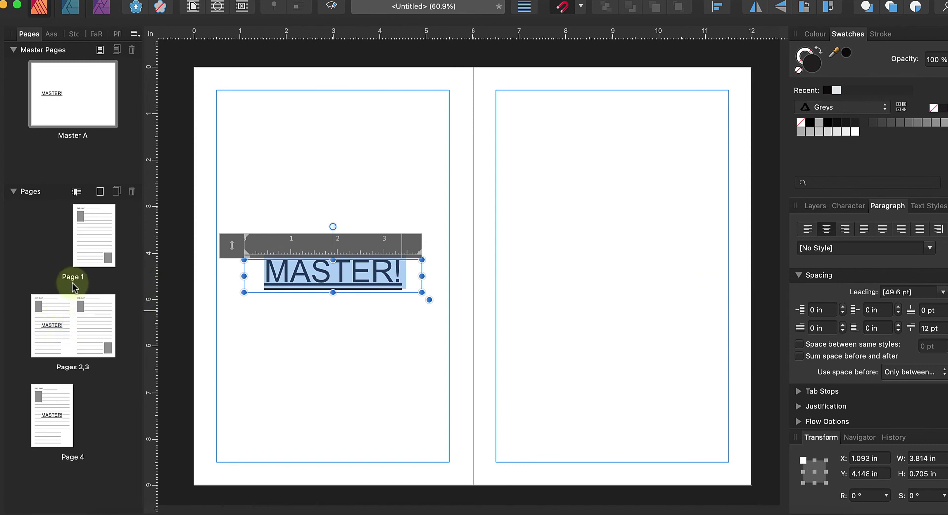
double_click(48, 333)
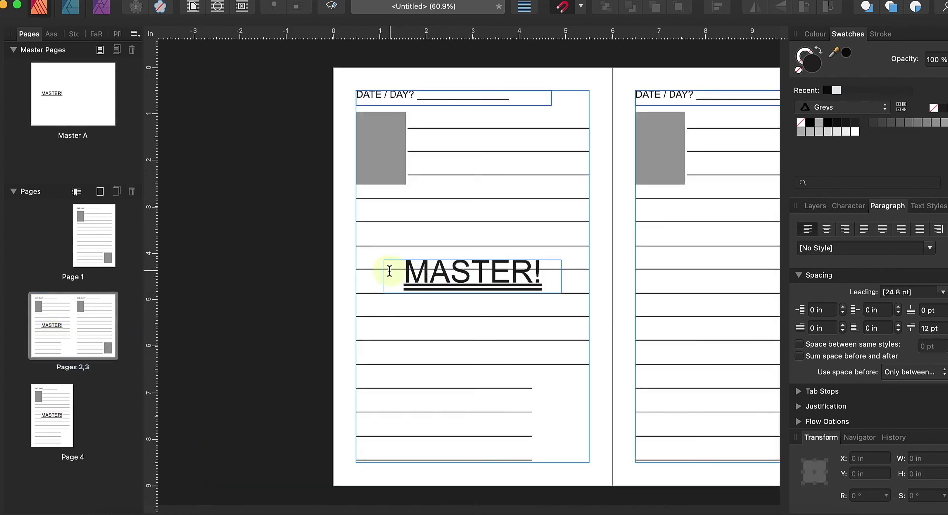
double_click(67, 94)
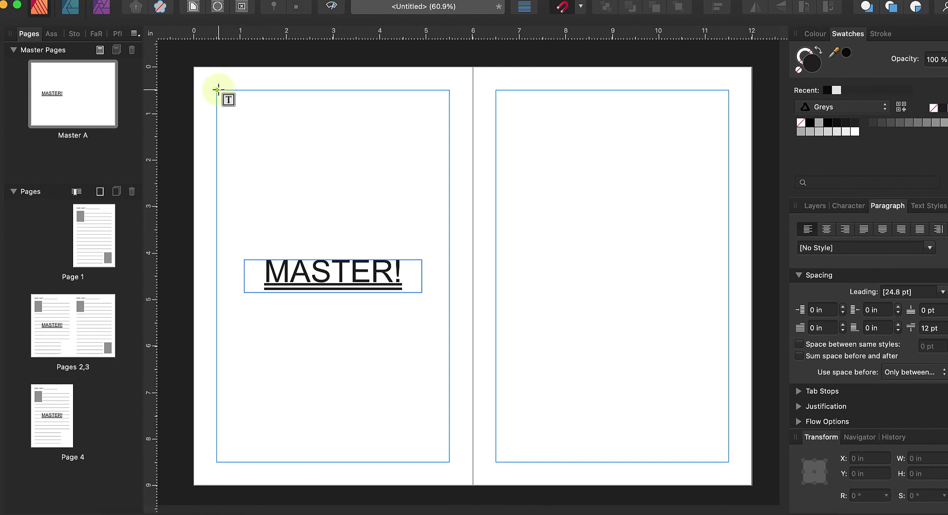
left_click(106, 230)
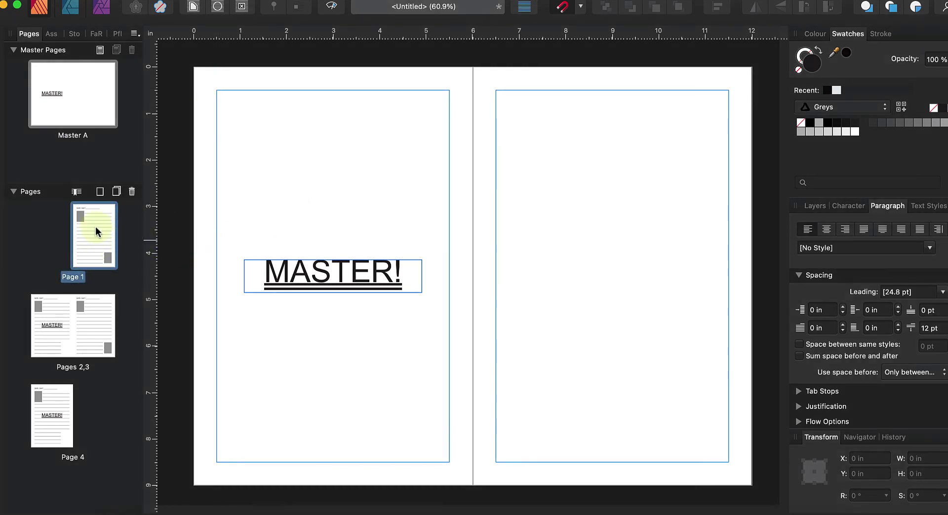
double_click(97, 232)
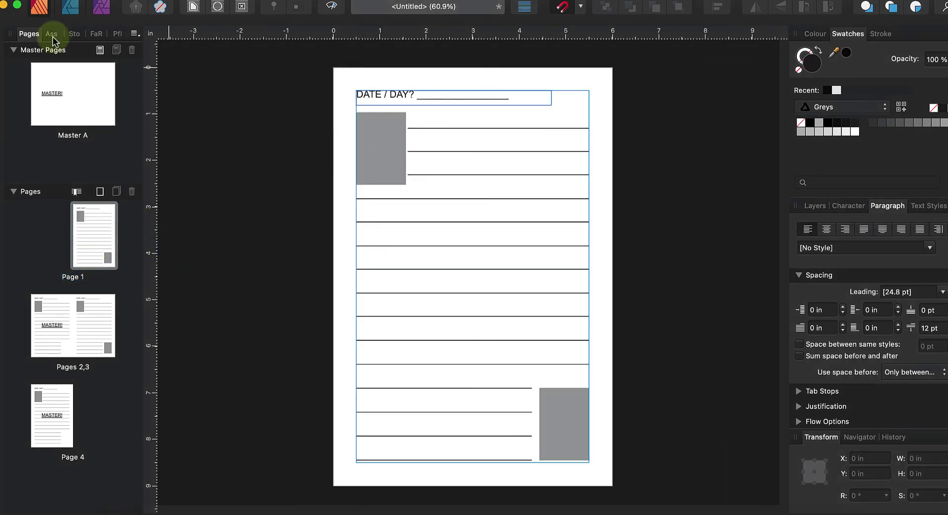
Step: Copy Page 1's entire layout onto the right page of Master A and fit it to the 5 × 8 in margin area
left_click(58, 100)
left_click(4, 36)
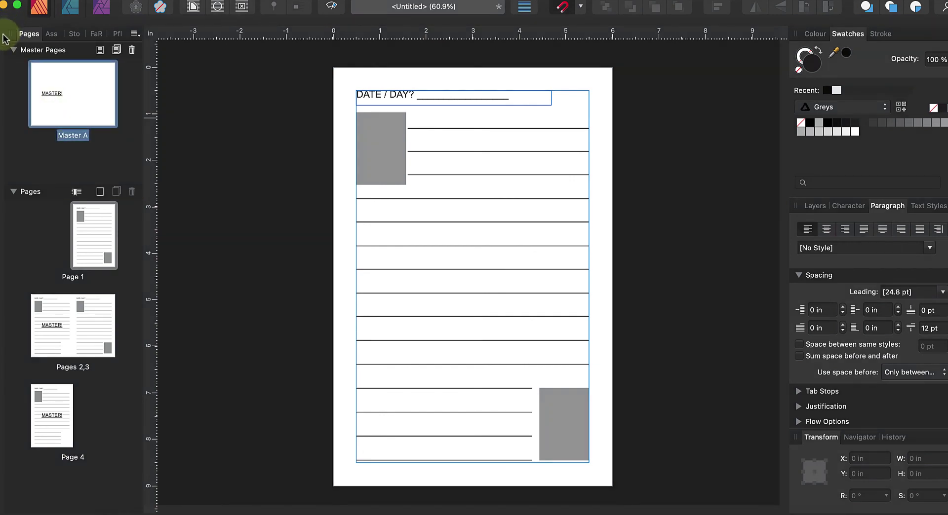
left_click_drag(345, 79, 614, 476)
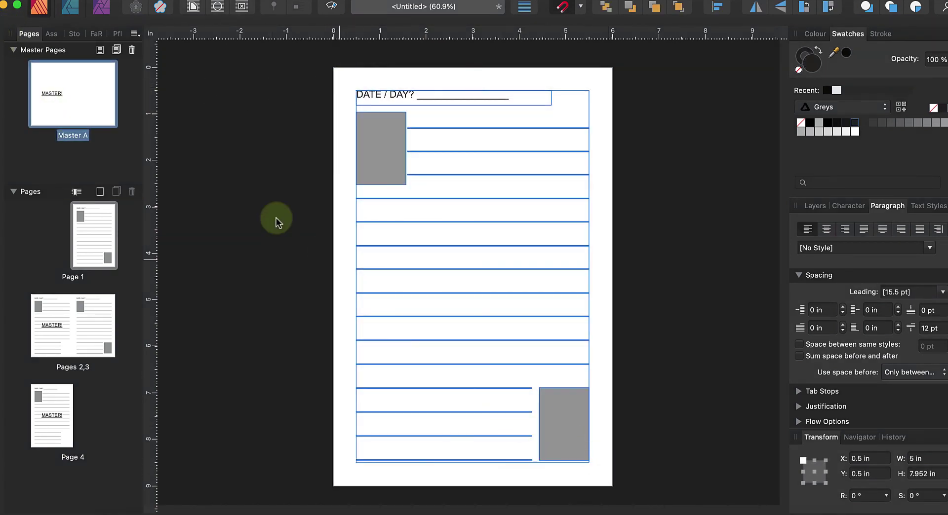
double_click(60, 84)
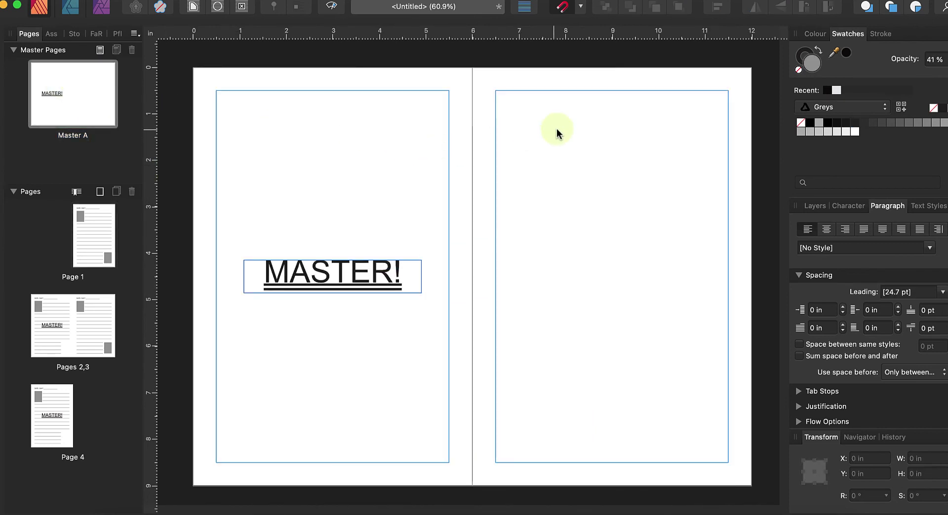
key("super+v")
left_click_drag(375, 142, 646, 149)
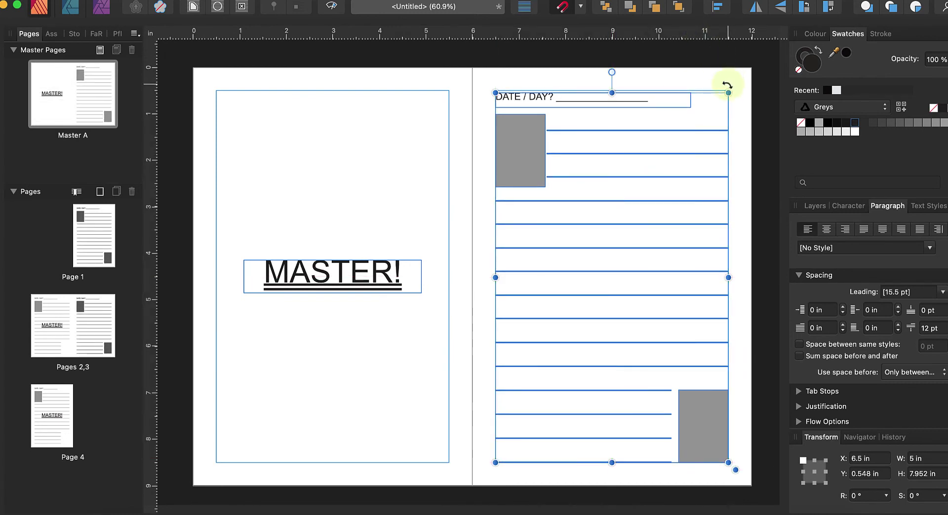
left_click_drag(728, 86, 724, 85)
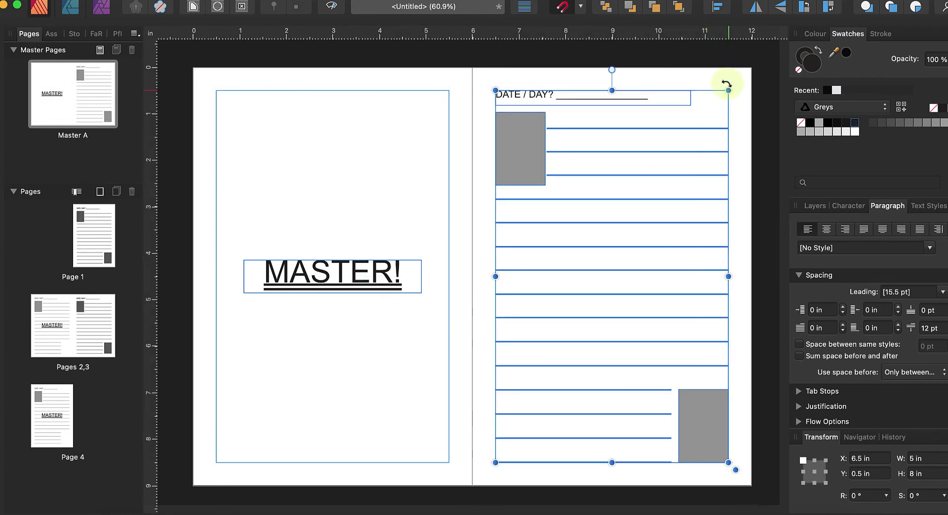
left_click(656, 79)
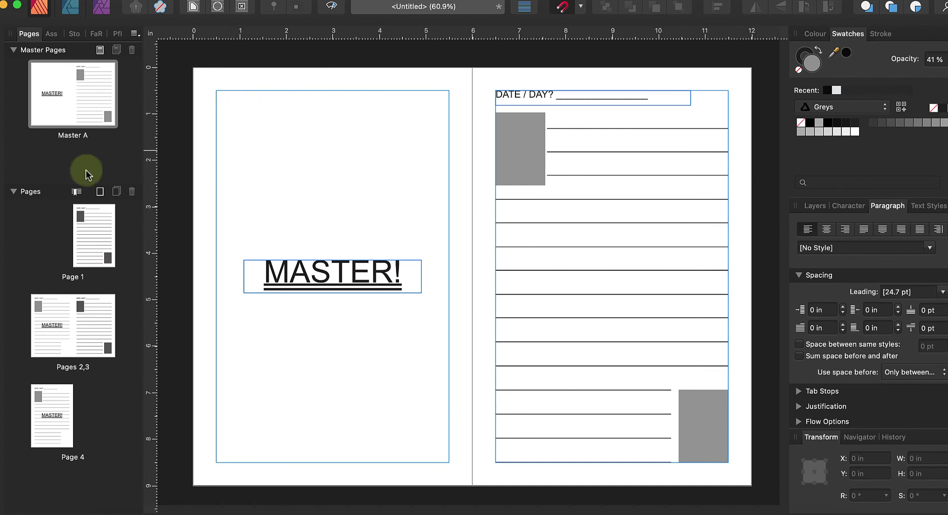
Step: Set the inner margin in Master A's spread properties to 0.375 in
right_click(68, 119)
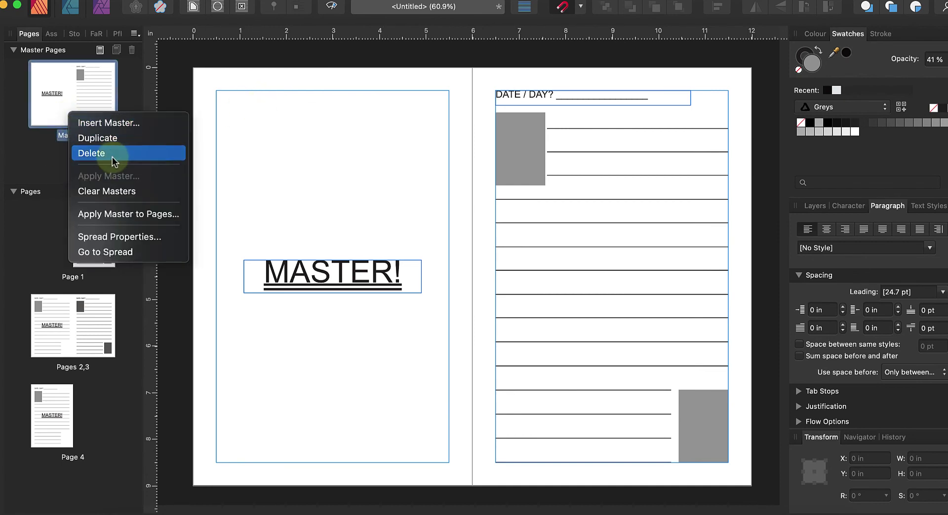
left_click(118, 237)
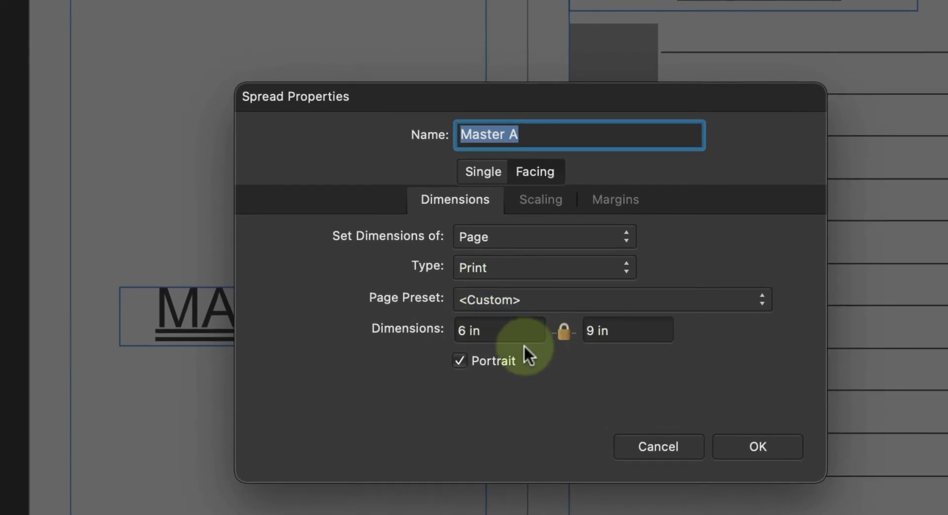
left_click(524, 201)
left_click(597, 210)
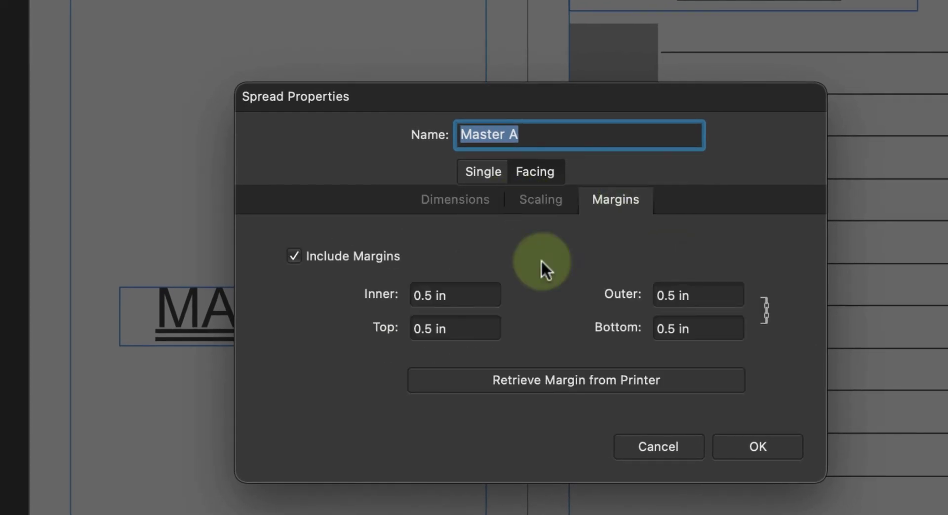
left_click(436, 298)
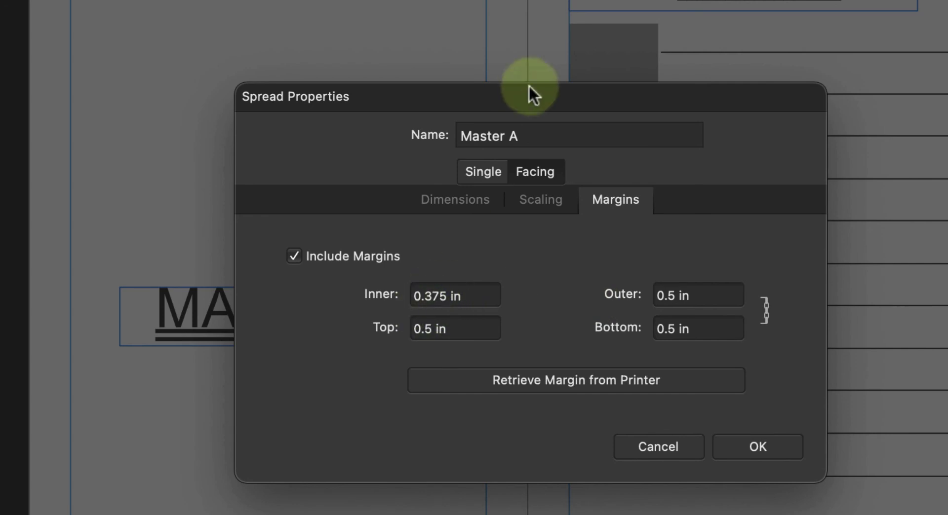
left_click(665, 302)
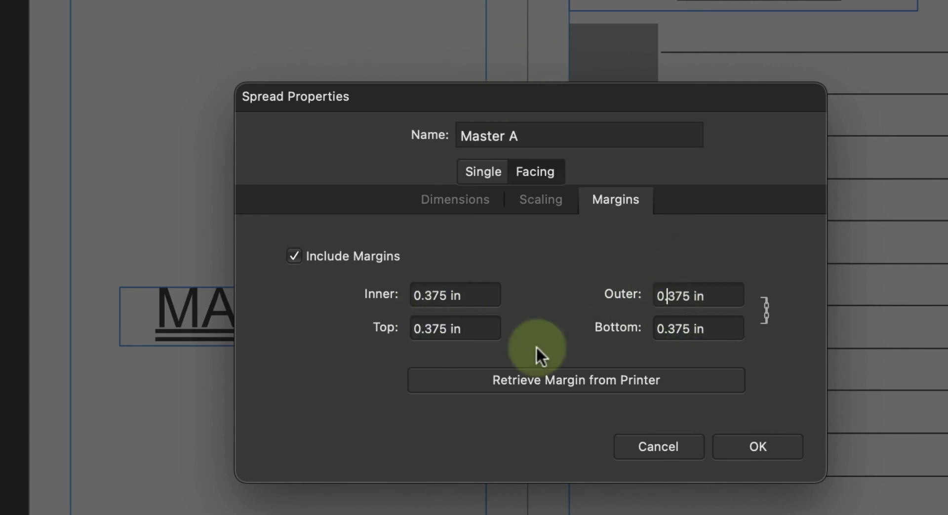
Step: Unlink Master A's margins, set the outer, top and bottom margins to 0.25 in, and apply them
left_click(766, 315)
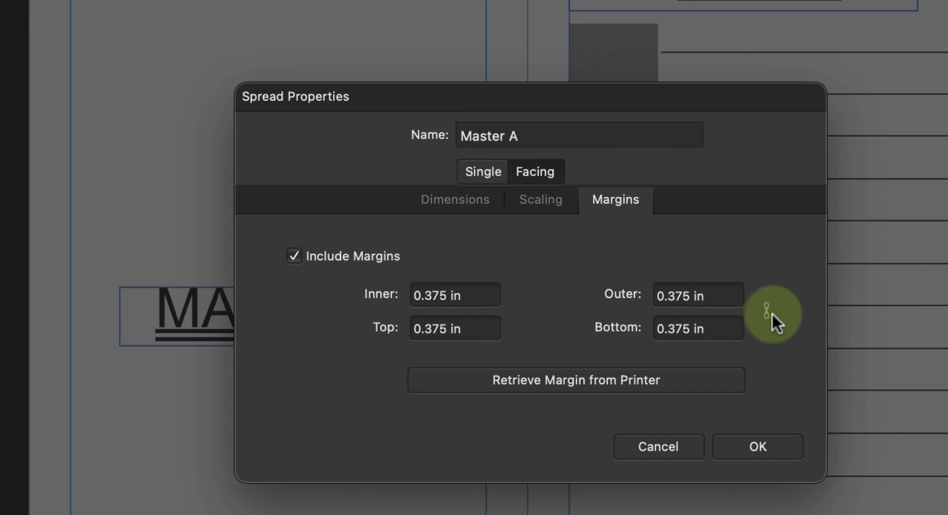
left_click(674, 299)
left_click(405, 286)
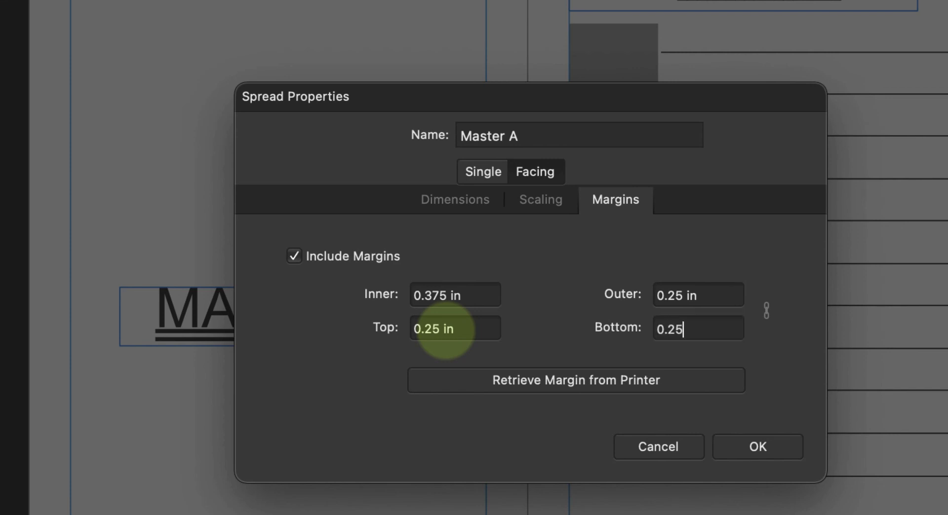
key("Tab")
left_click(740, 448)
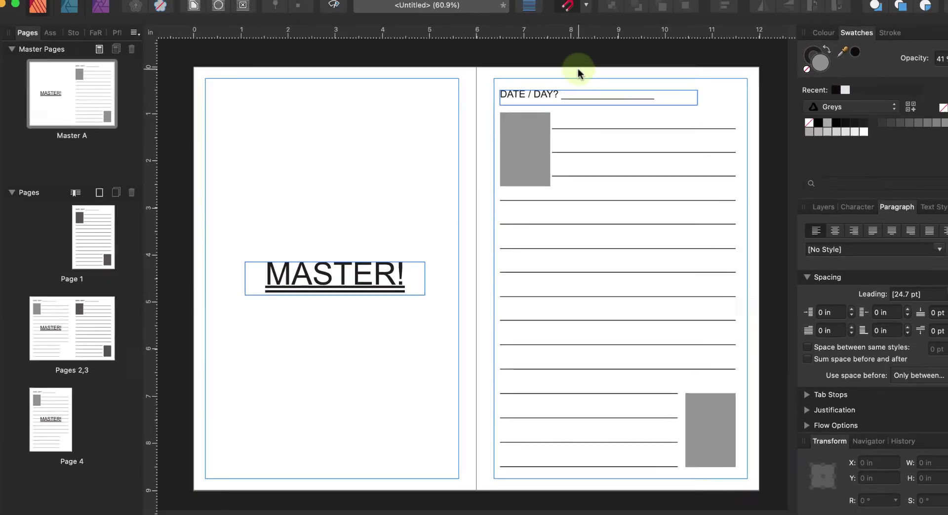
Step: Stretch the notebook layout on Master A's right page to 5.375 × 8.5 in so it fills the margins
left_click_drag(477, 77, 746, 479)
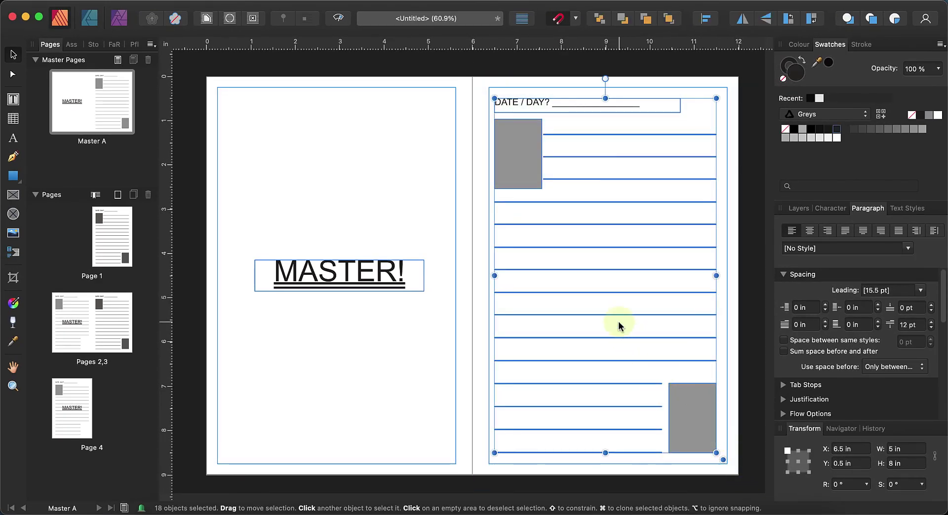
left_click_drag(615, 326, 609, 338)
left_click_drag(711, 109, 725, 88)
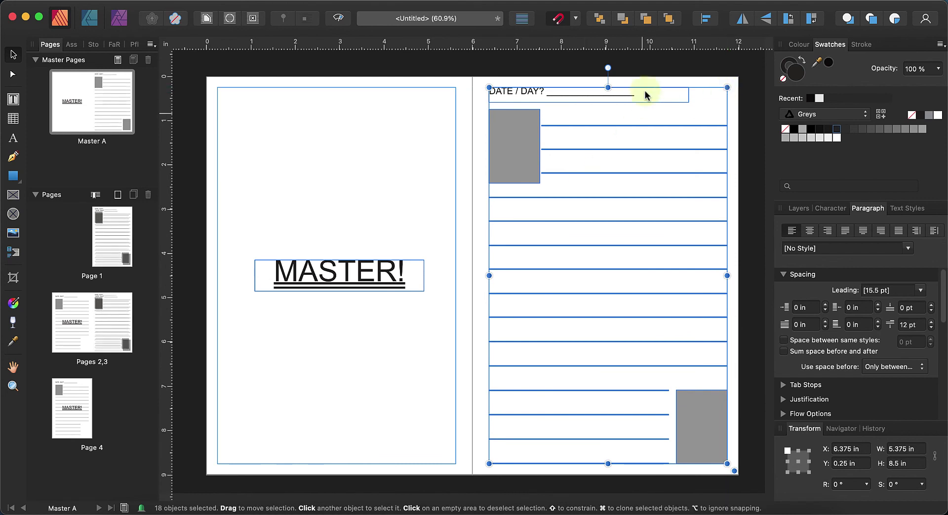
left_click(474, 152)
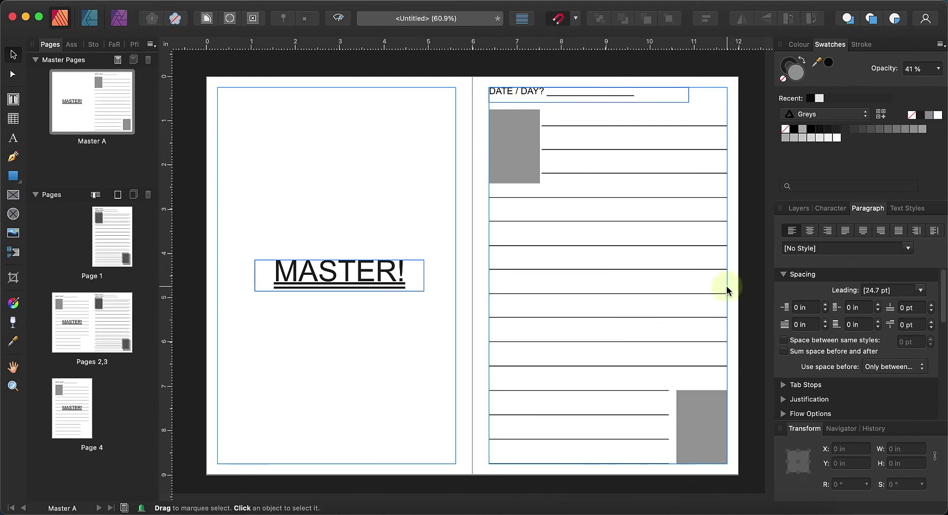
Step: Duplicate the right page's whole layout onto Master A's left page, placed at X 0.25 in, Y 0.25 in within the margins
left_click_drag(480, 81, 739, 487)
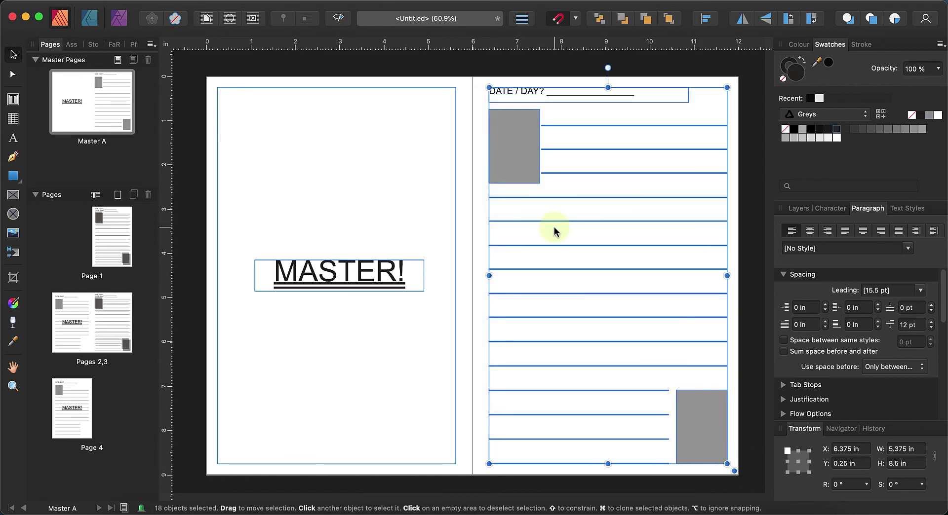
left_click(355, 163)
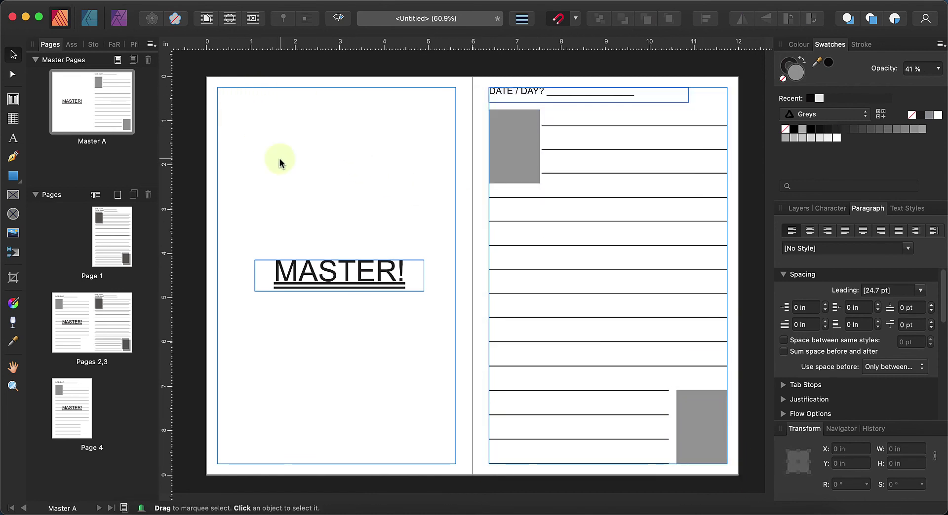
key("super+z")
mouse_move(514, 211)
left_mouse_down()
mouse_move(281, 190)
mouse_move(245, 195)
mouse_move(241, 212)
left_mouse_up()
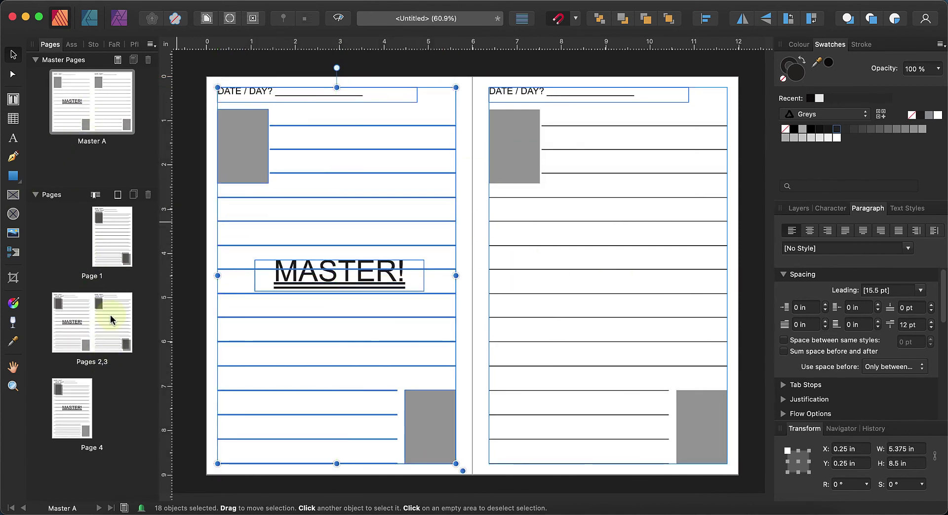
Step: Delete all of Page 1's own objects, leaving only the layout supplied by Master A
left_click(116, 238)
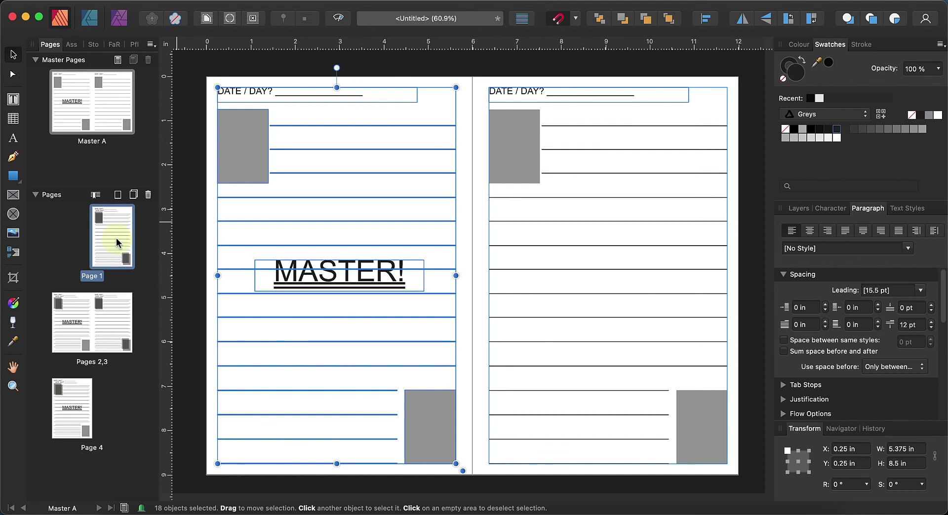
left_click_drag(328, 68, 613, 463)
key("Delete")
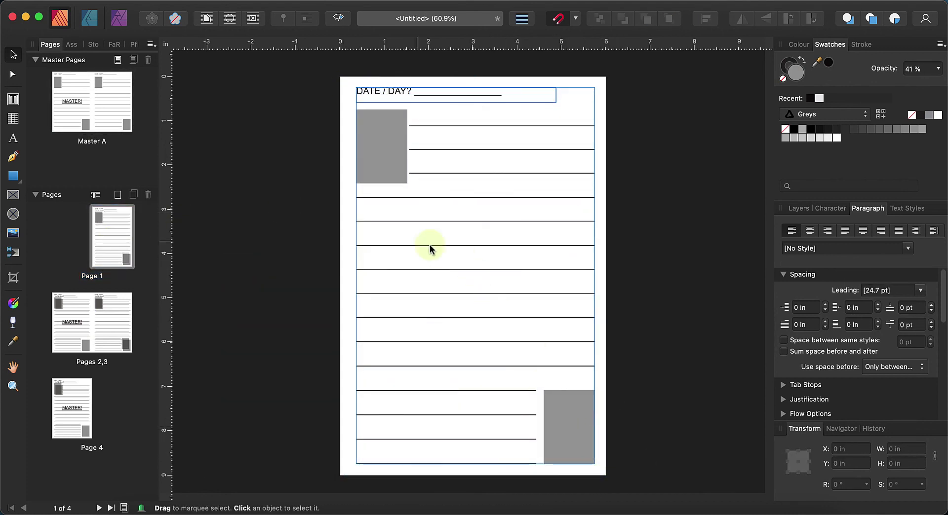
Step: Delete Pages 2,3 and Page 4 from the document and select Page 1
left_click(72, 309)
left_click(89, 391, "shift")
right_click(87, 391)
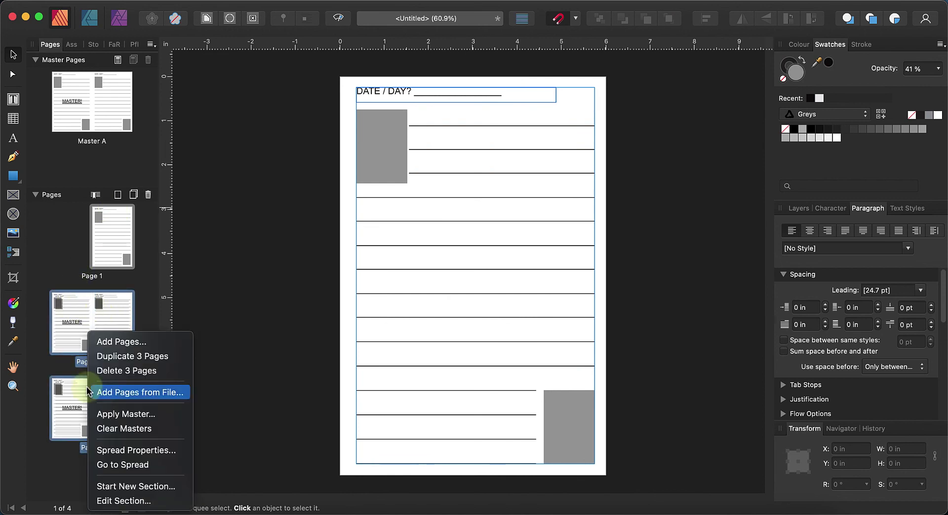
left_click(120, 371)
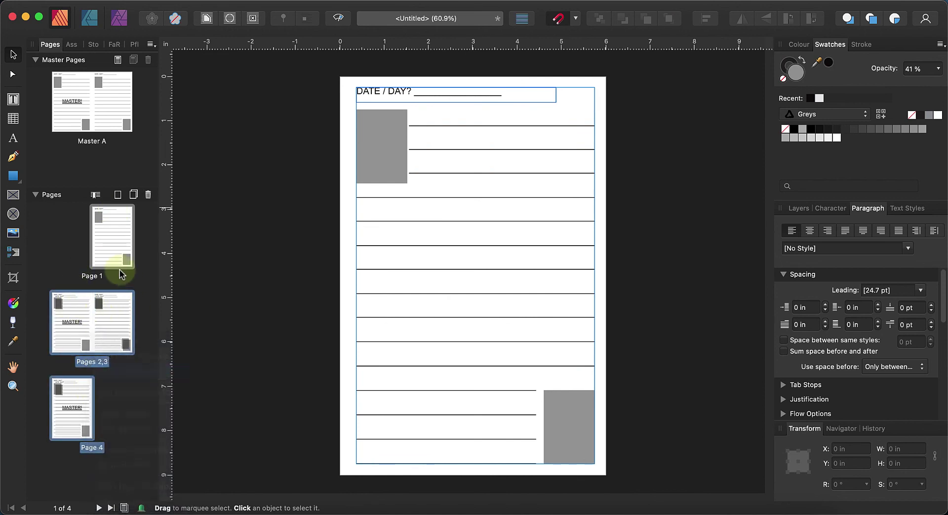
left_click(114, 244)
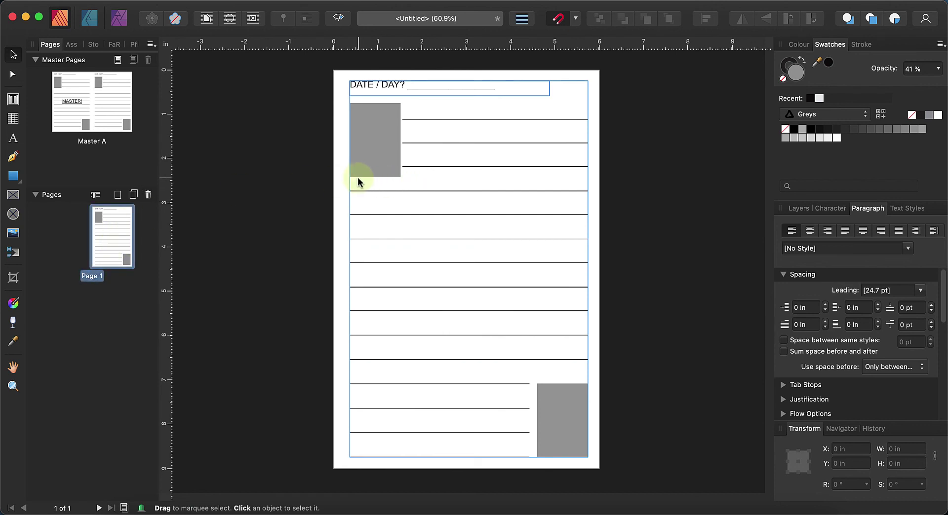
Step: Try deleting the upper grey box from Master A's right page, and undo the deletion
double_click(124, 99)
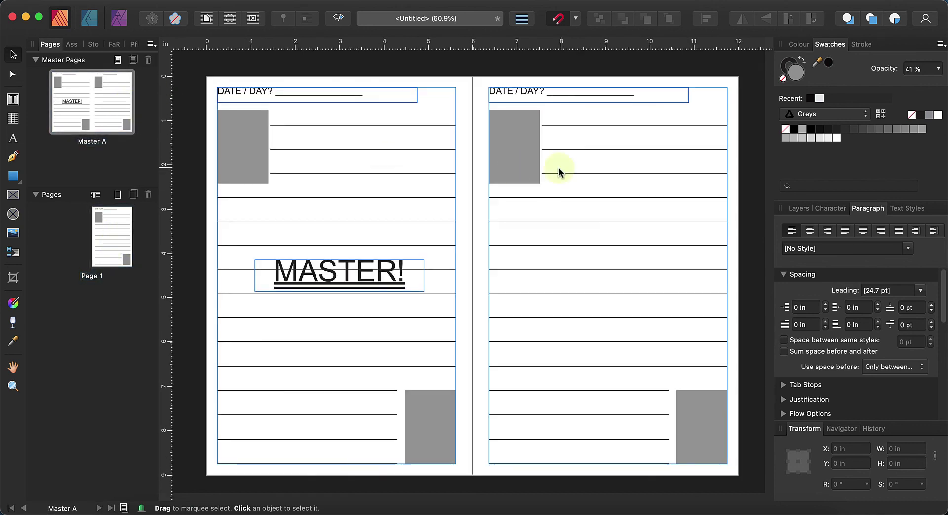
left_click(501, 157)
key("Delete")
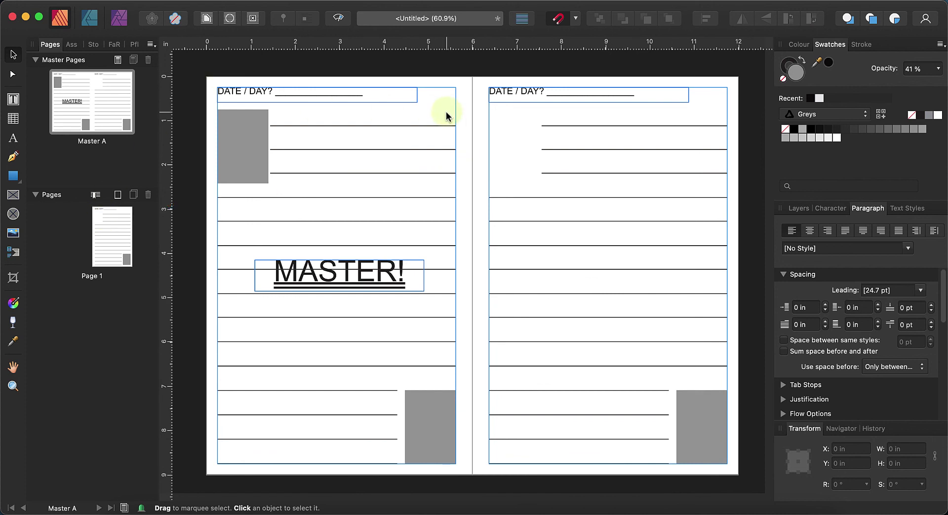
key("super+z")
Step: Display the layers of Master A and delete the "MASTER!" text frame from its left page
left_click(747, 195)
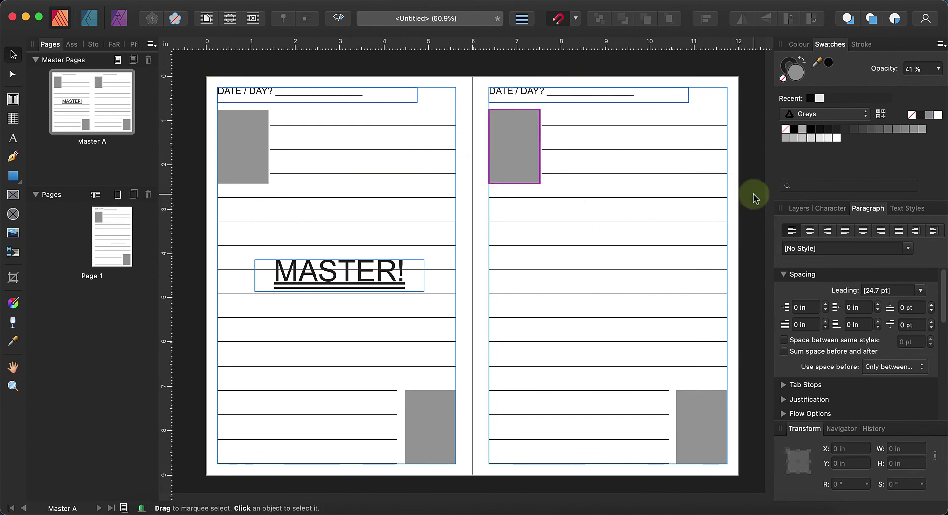
left_click(799, 46)
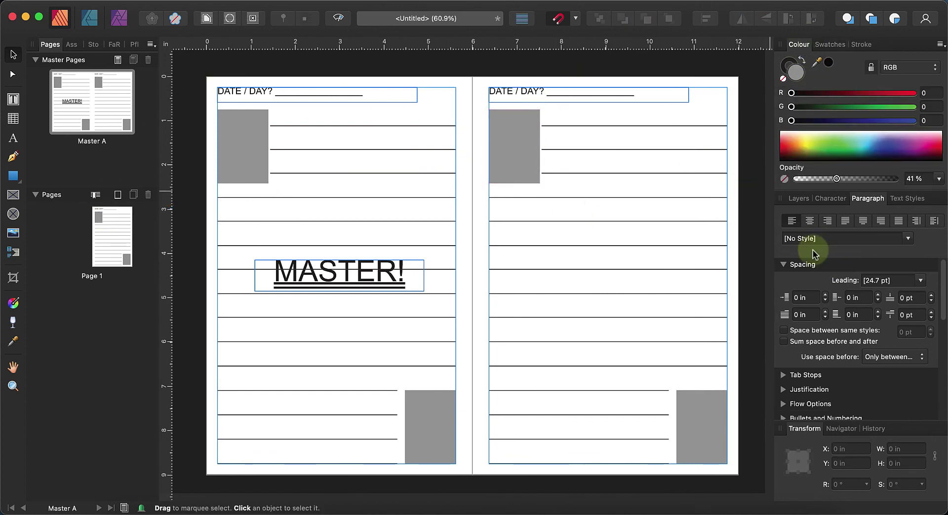
left_click(799, 199)
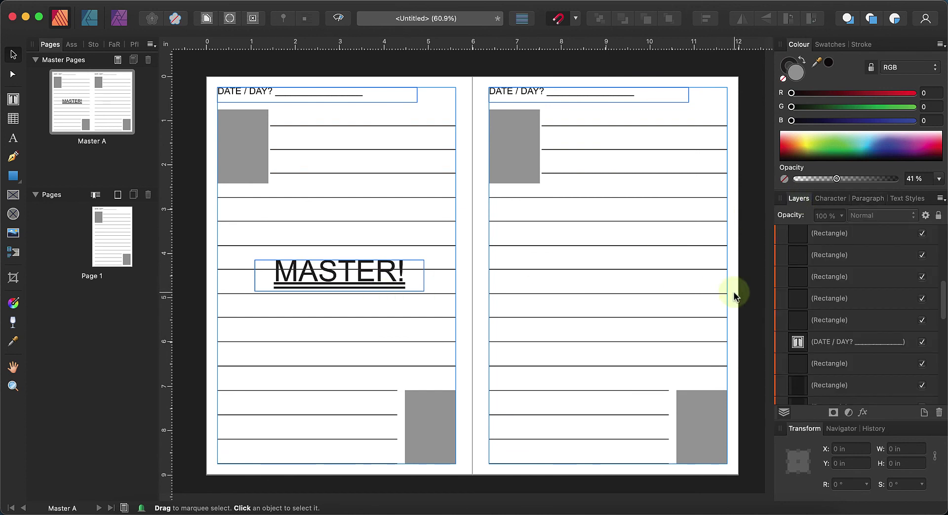
left_click(347, 277)
key("Delete")
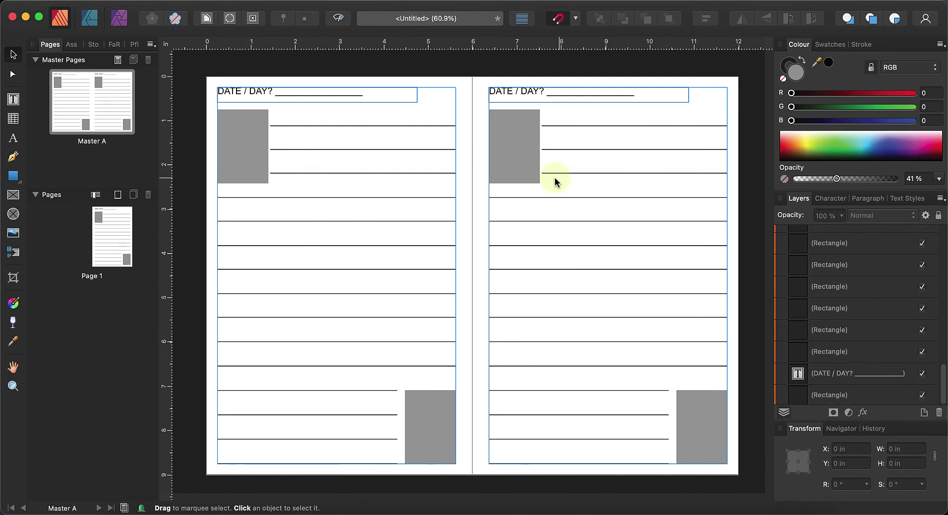
Step: Set the width of the uppermost short line beside Master A's left-page lower grey box to 4.189 in, matching the short lines near the heading
left_click(375, 392)
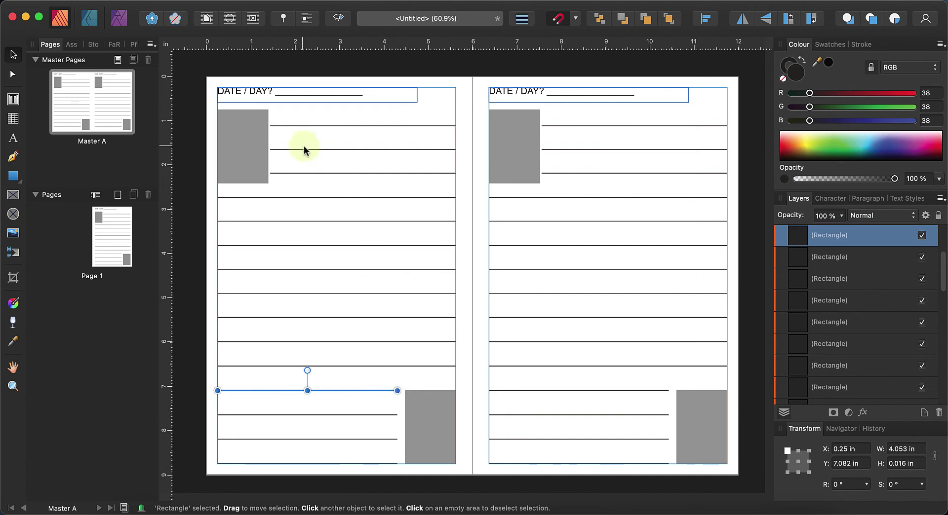
left_click(293, 127)
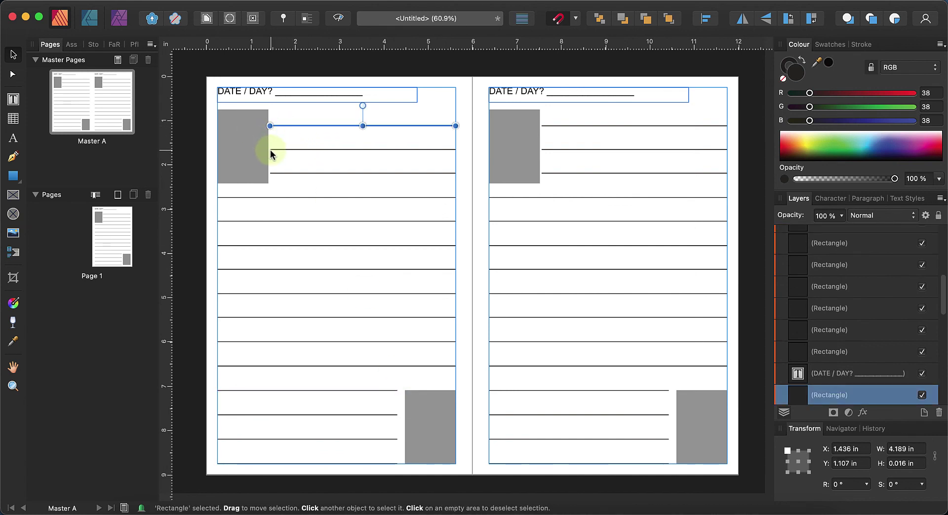
left_click(330, 150)
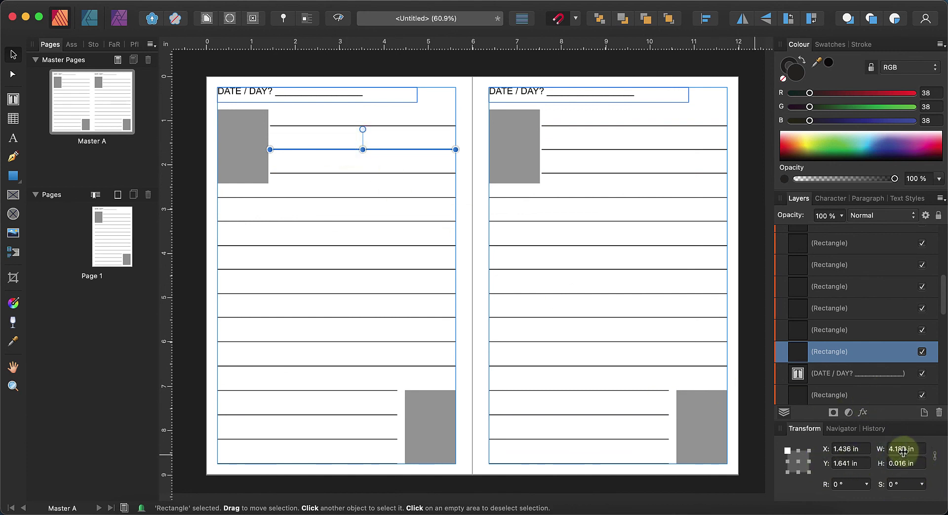
left_click(363, 391)
left_click(904, 451)
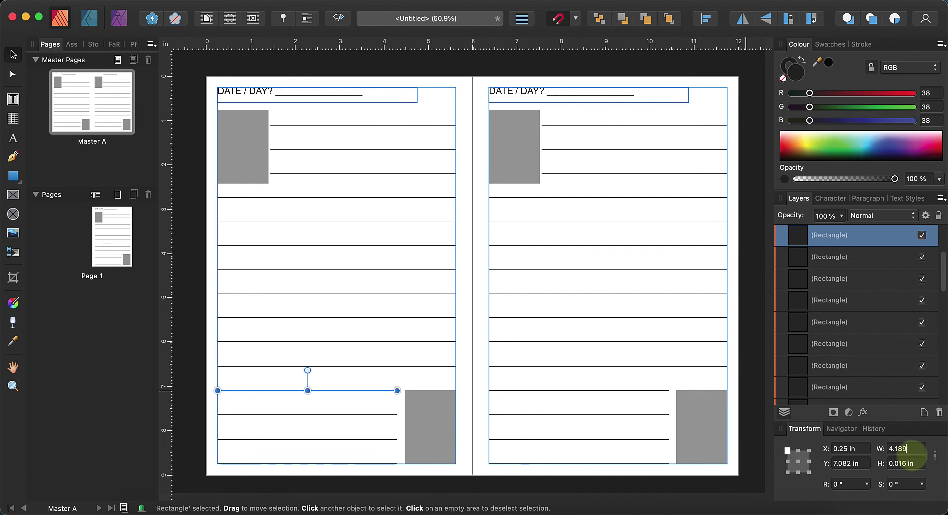
type("4.189")
key("Return")
left_click(464, 450)
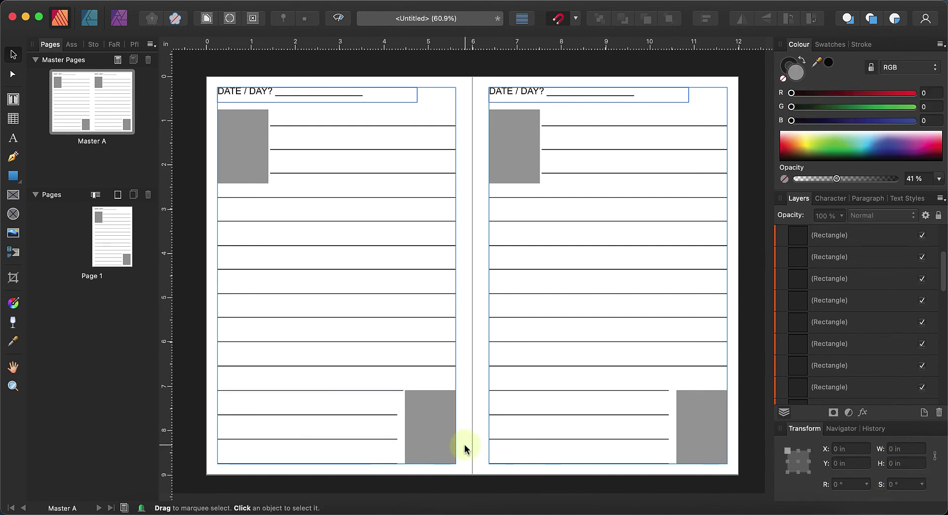
left_click(393, 391)
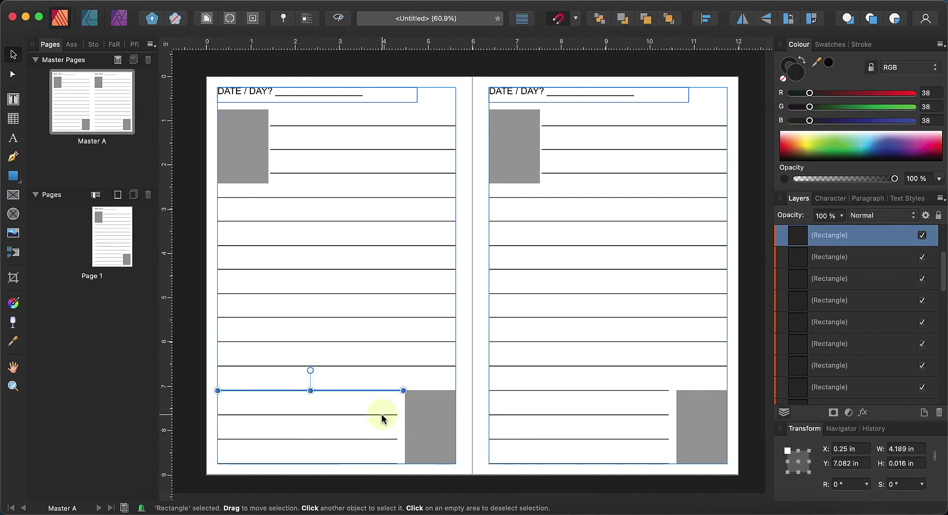
Step: Move the upper grey box on Master A's right page across to the outer margin, at about X 10.6 in, Y 0.86 in
left_click(584, 391)
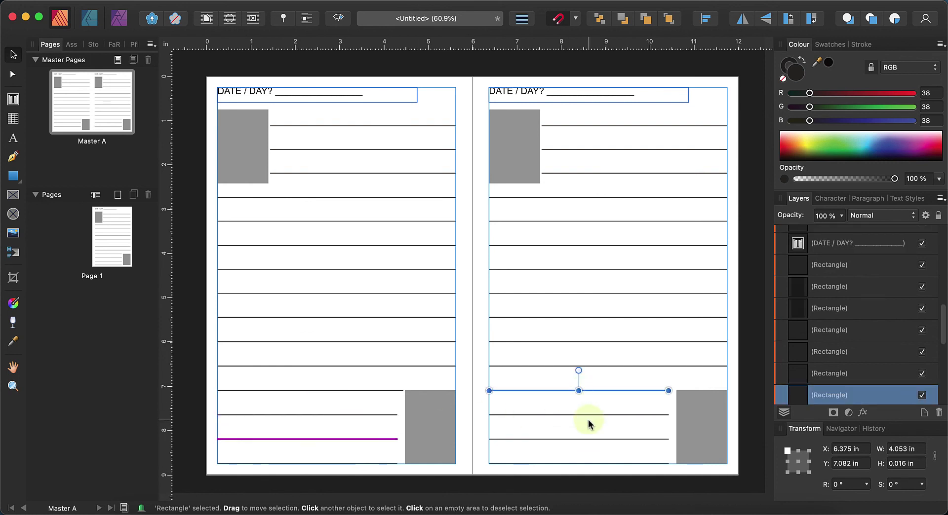
left_click(591, 439)
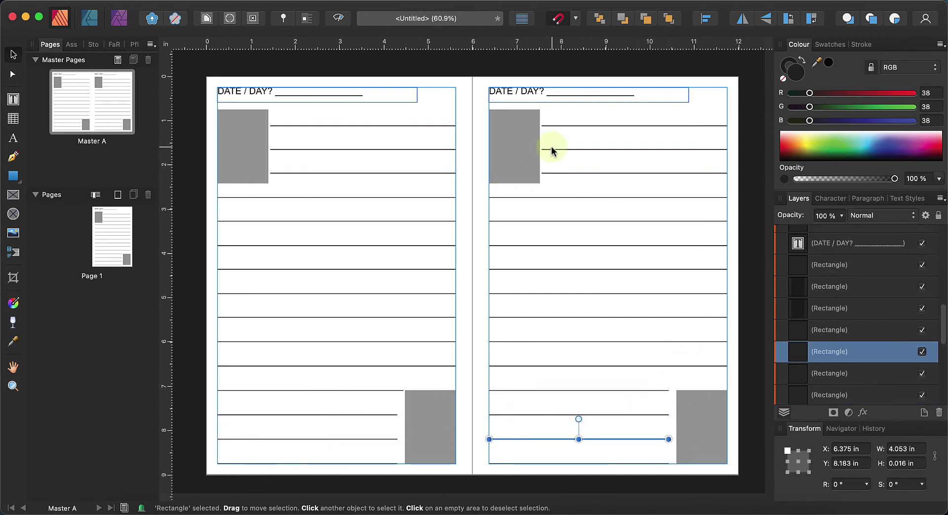
left_click_drag(524, 127, 709, 130)
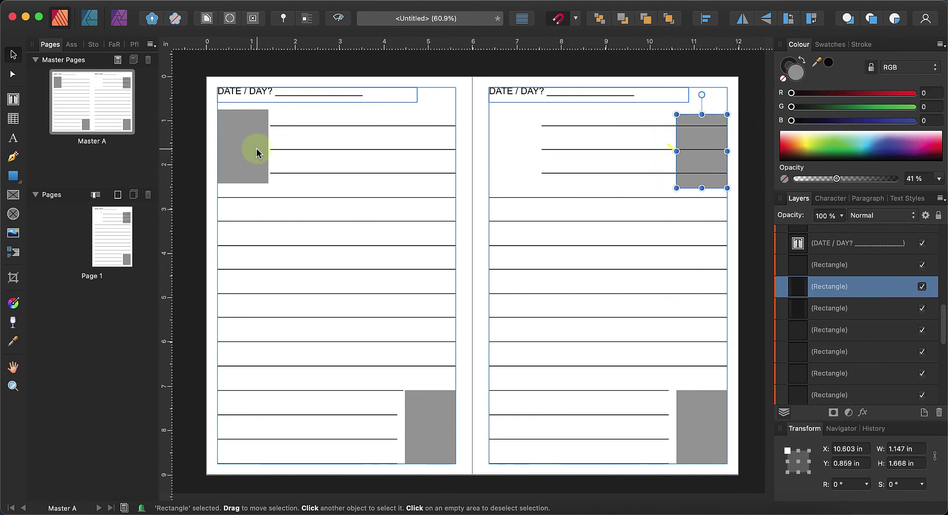
Step: Shift the right page's three upper short lines toward the spine to about X 6.41 in, so they end at the relocated grey box
left_click(602, 127)
left_click_drag(542, 127, 491, 126)
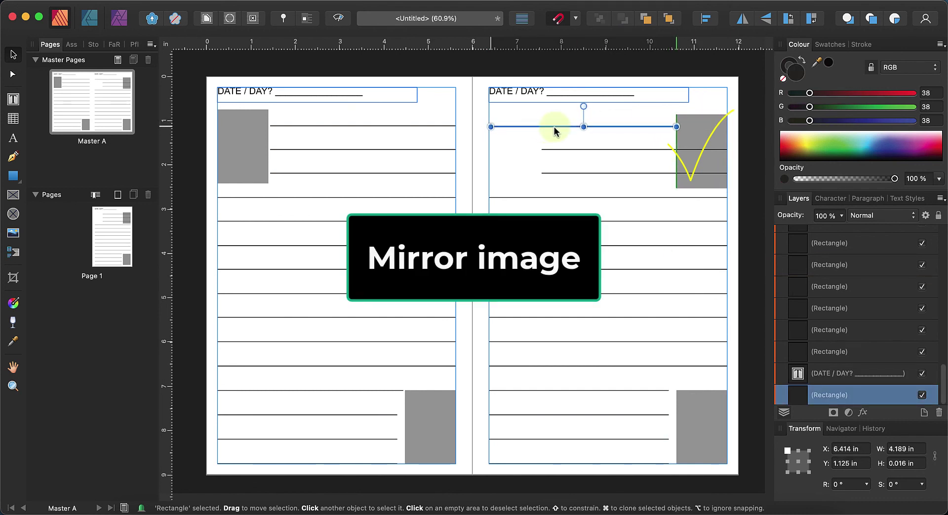
left_click_drag(554, 131, 545, 151)
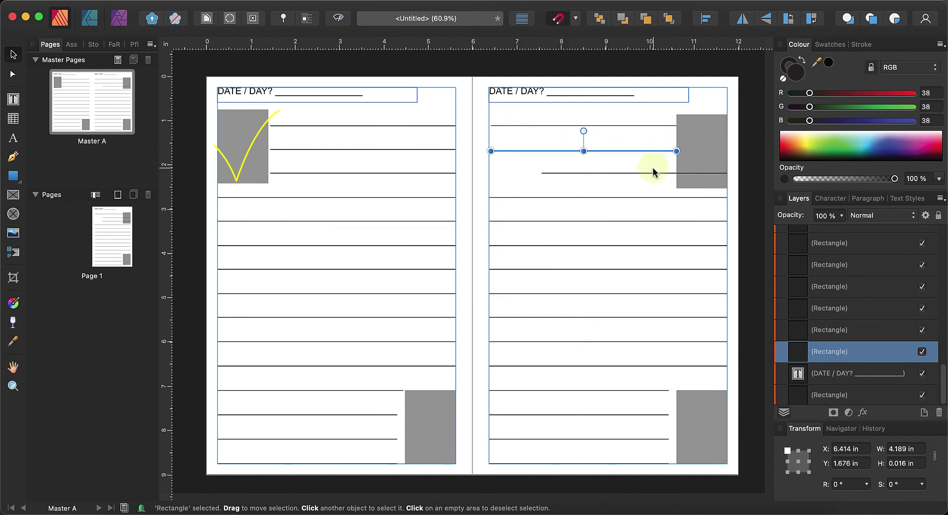
left_click_drag(653, 173, 606, 174)
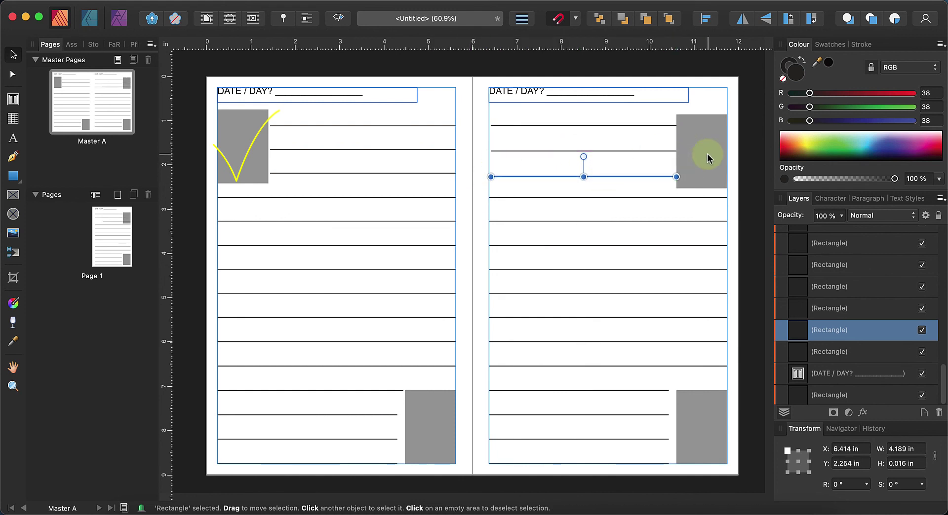
mouse_move(635, 151)
left_mouse_down()
mouse_move(624, 152)
mouse_move(632, 152)
left_mouse_up()
left_click(687, 131)
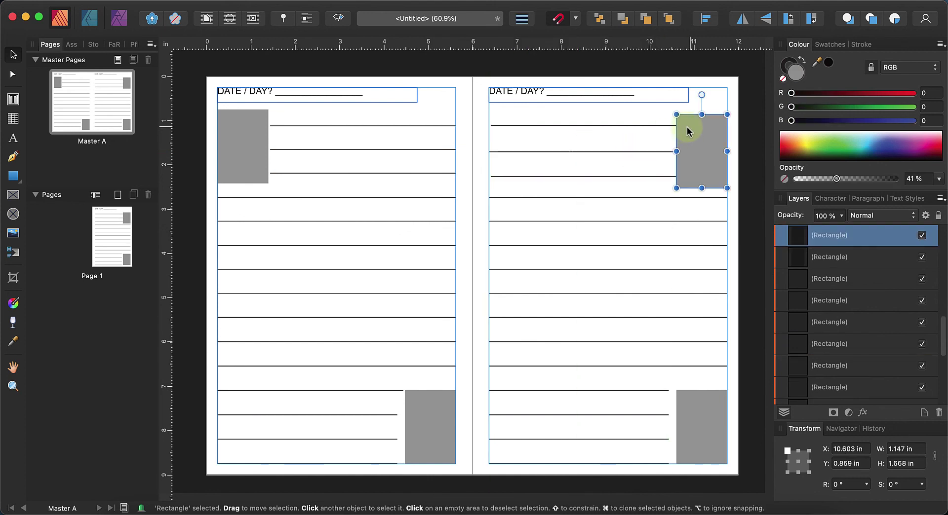
left_click(745, 102)
left_click(635, 127)
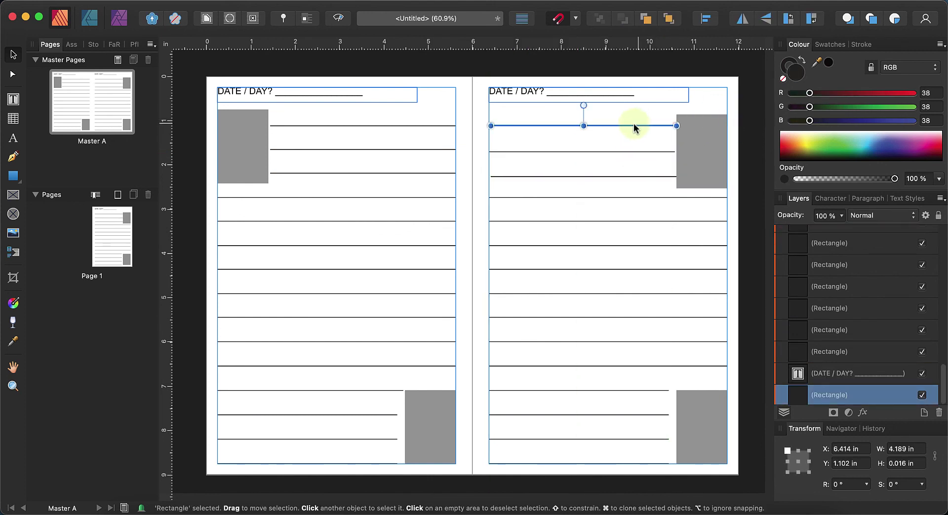
left_click(716, 95)
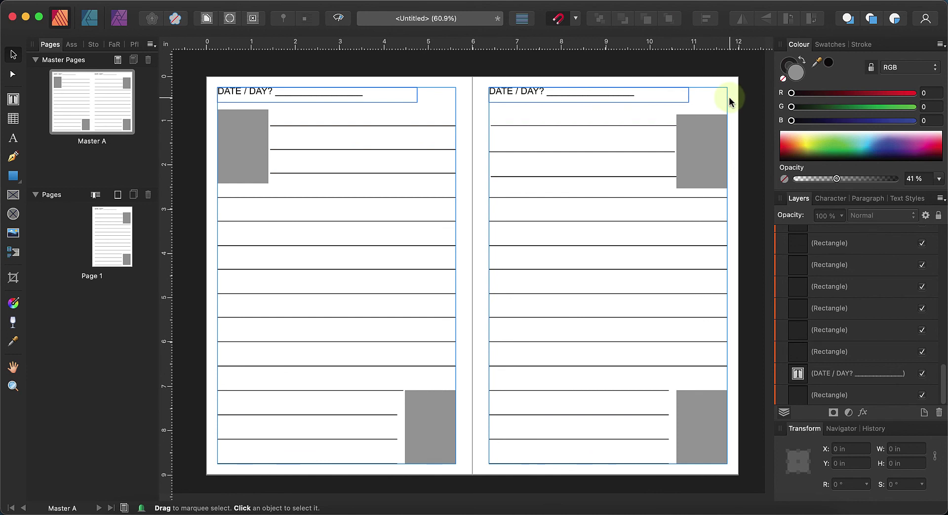